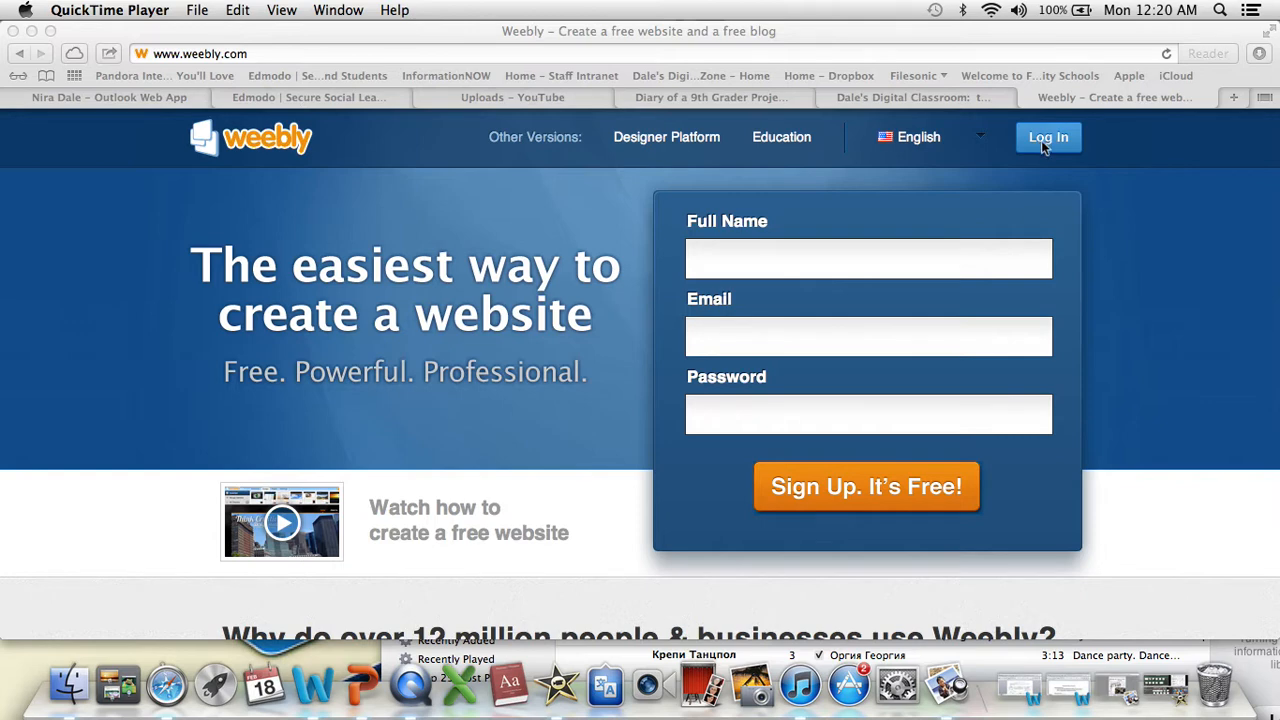
# - Sign up for a free Weebly account with the full name, email and password, and complete the human verification
pyautogui.click(740, 262)
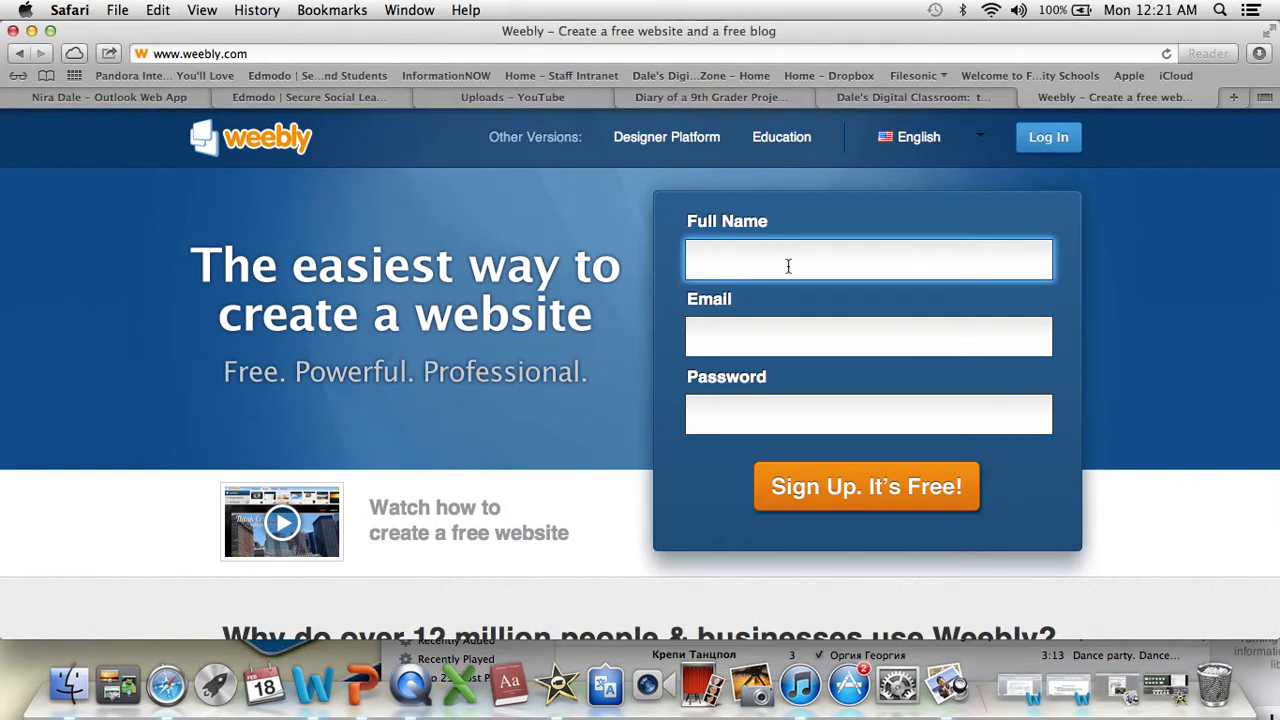
pyautogui.write('Jane doe')
pyautogui.click(766, 339)
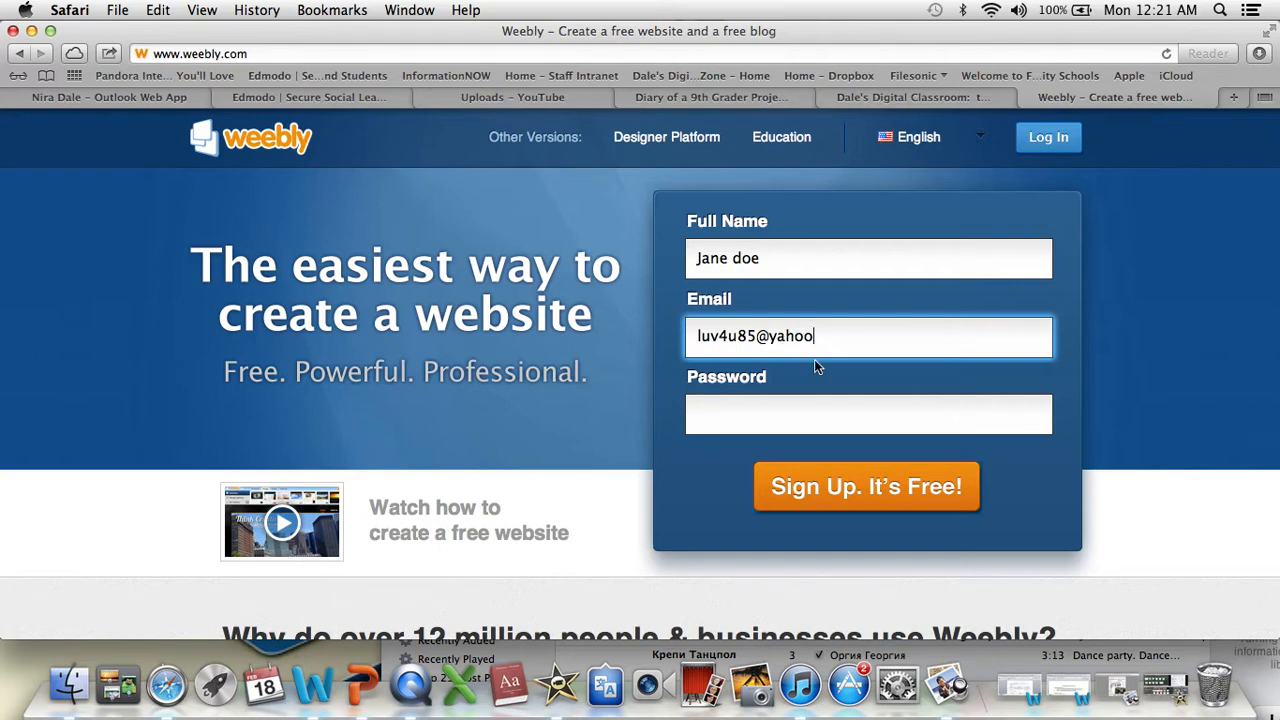
pyautogui.write('com')
pyautogui.click(852, 420)
pyautogui.write('••')
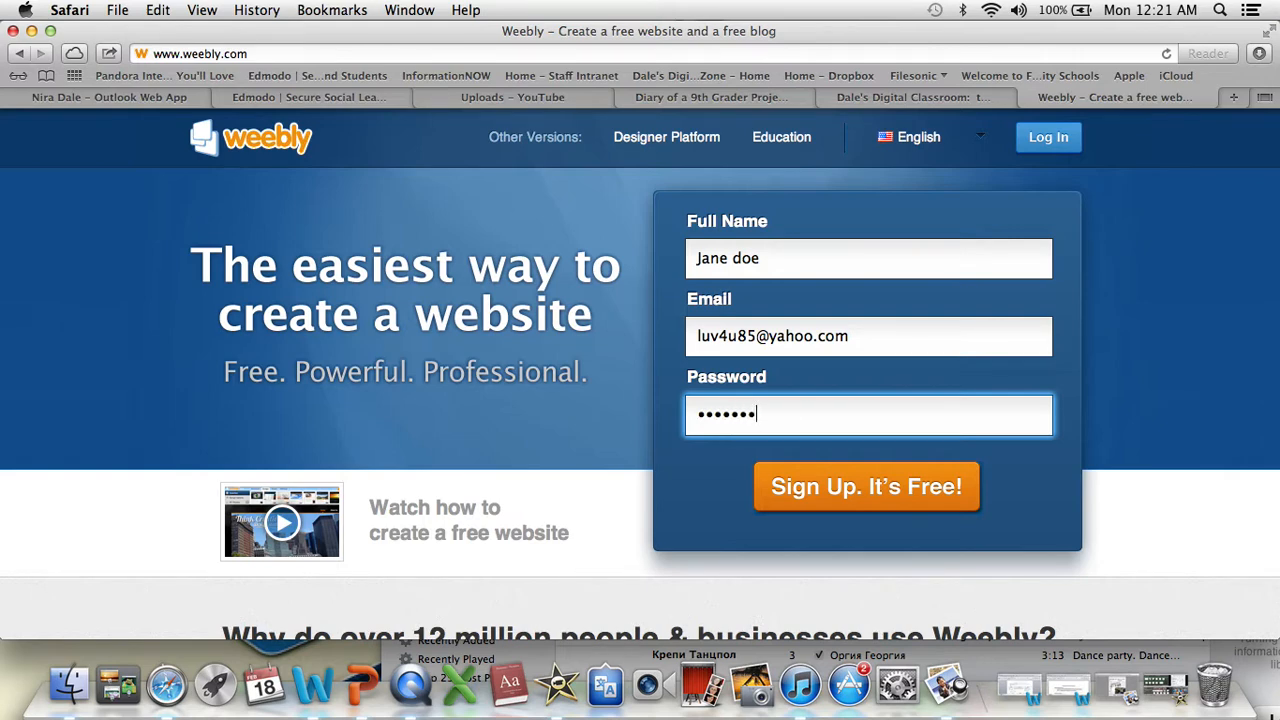
pyautogui.click(913, 502)
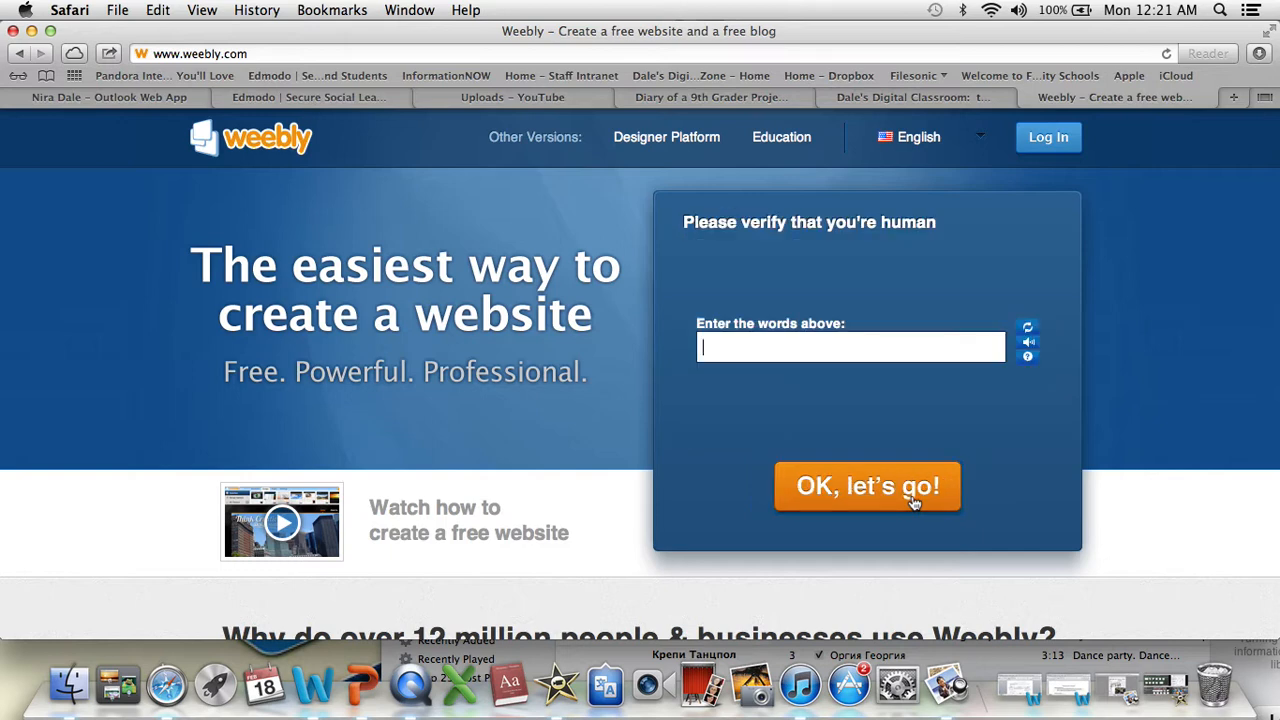
pyautogui.write('Serve vianRG')
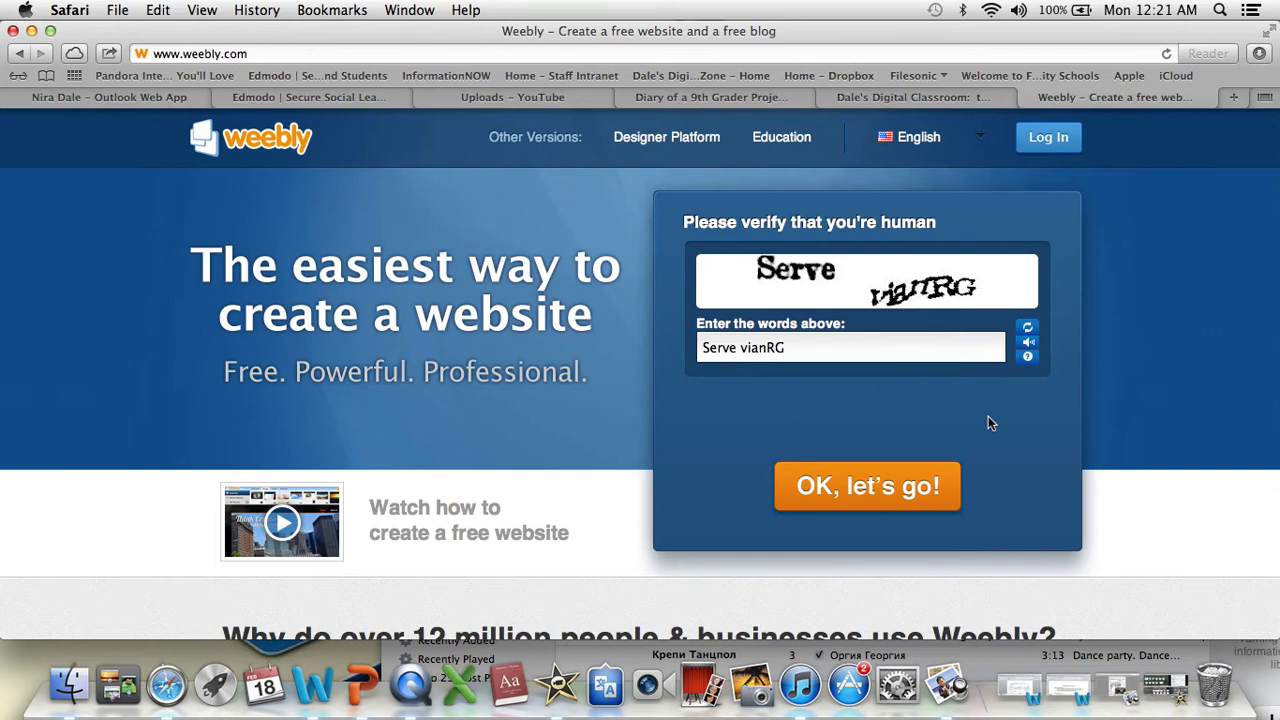
pyautogui.click(895, 500)
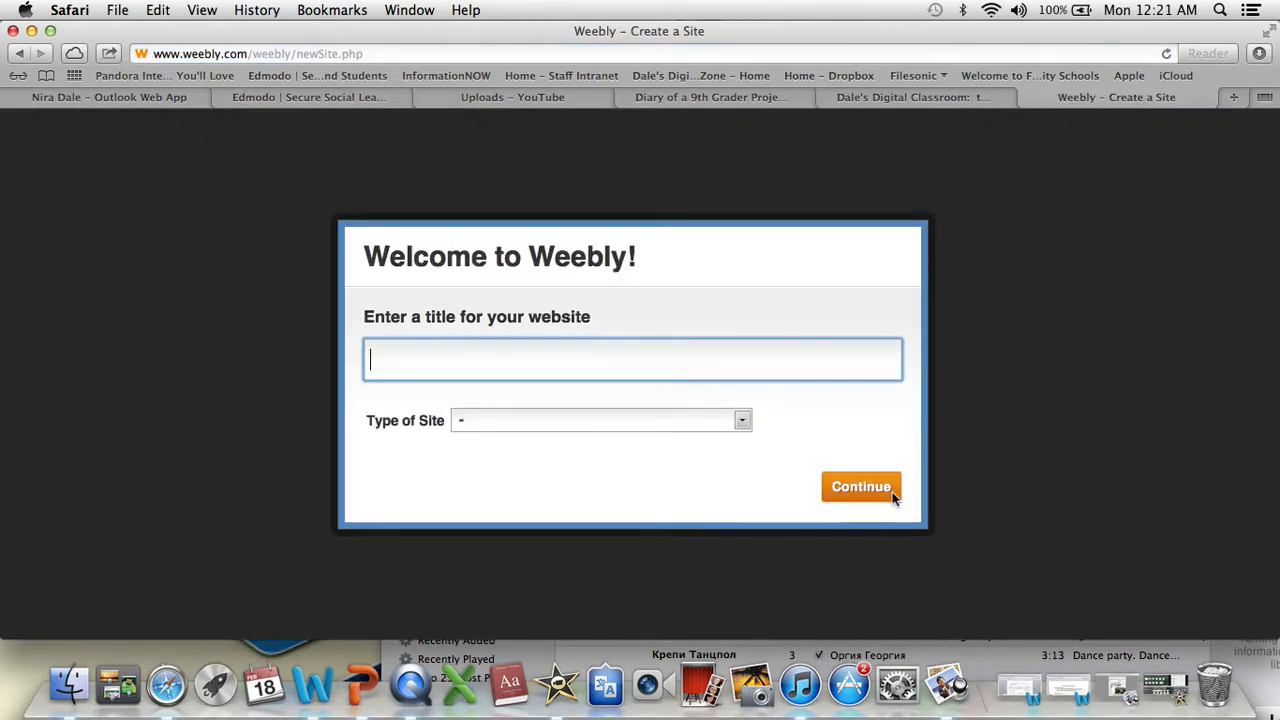
# - Title the website PRACTICE, set its type to Education and its category to Class Project, and continue
pyautogui.write('PRACTICE')
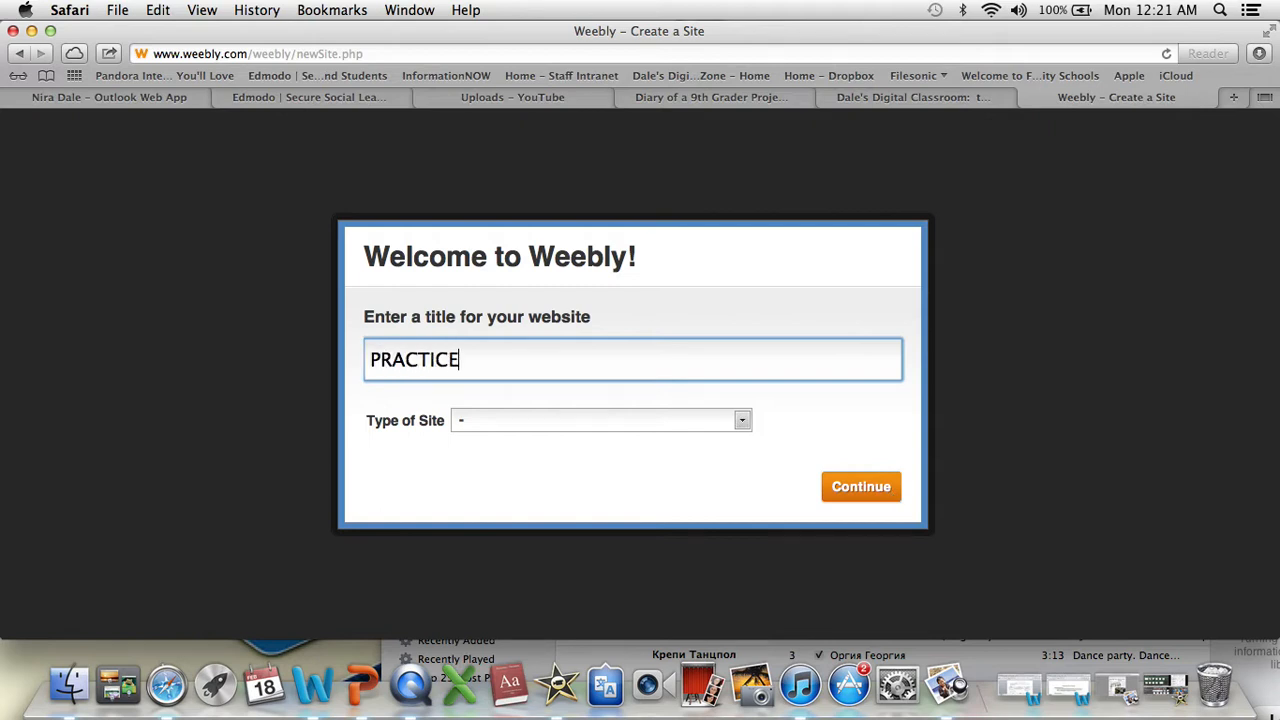
pyautogui.click(745, 427)
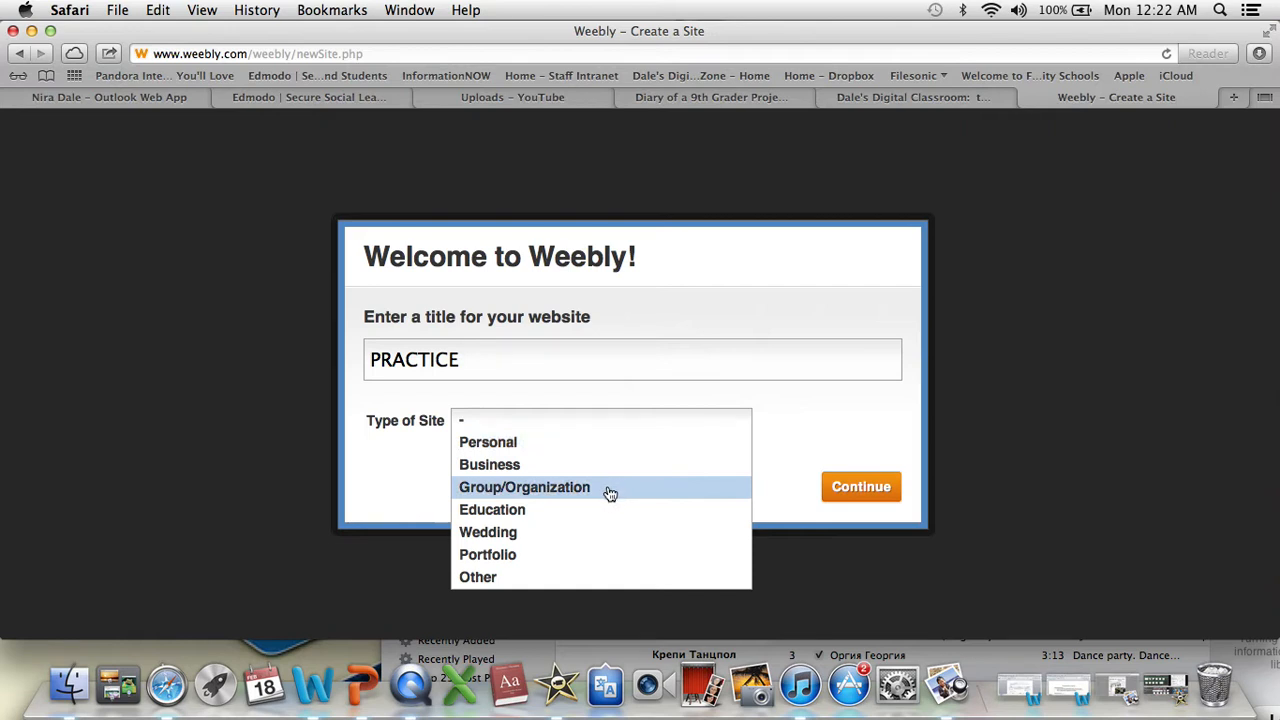
pyautogui.click(560, 510)
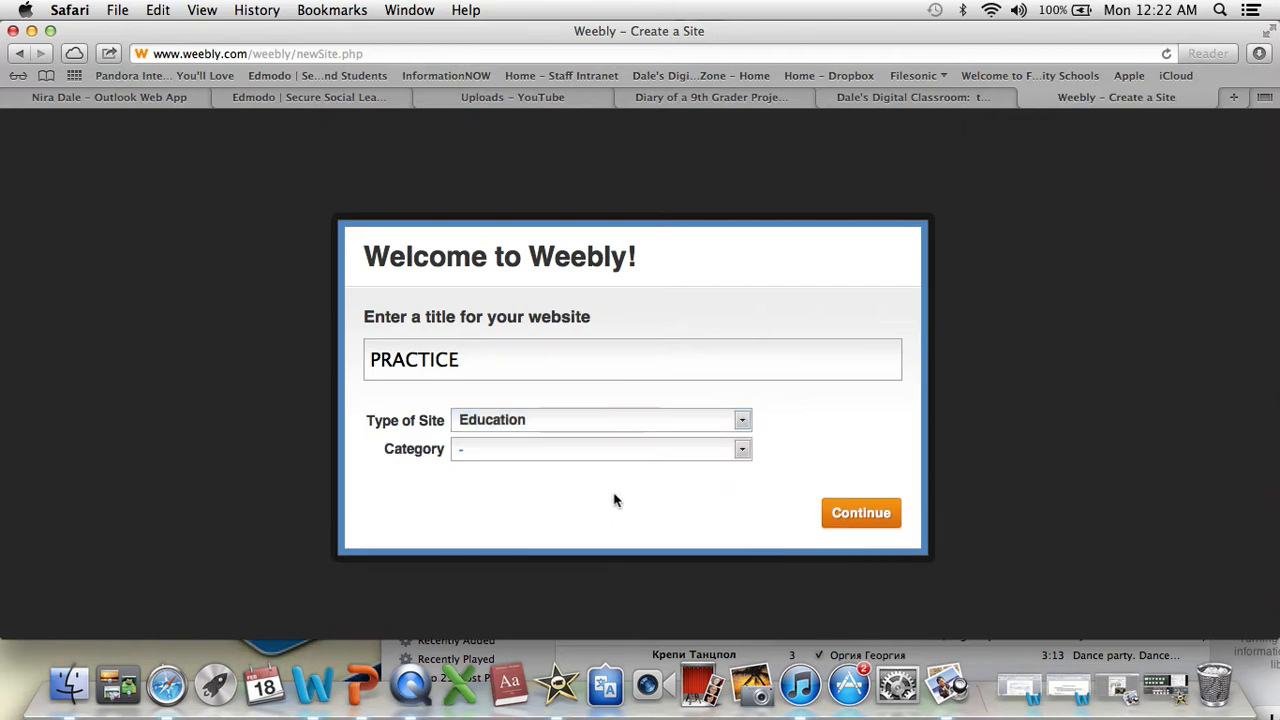
pyautogui.click(744, 449)
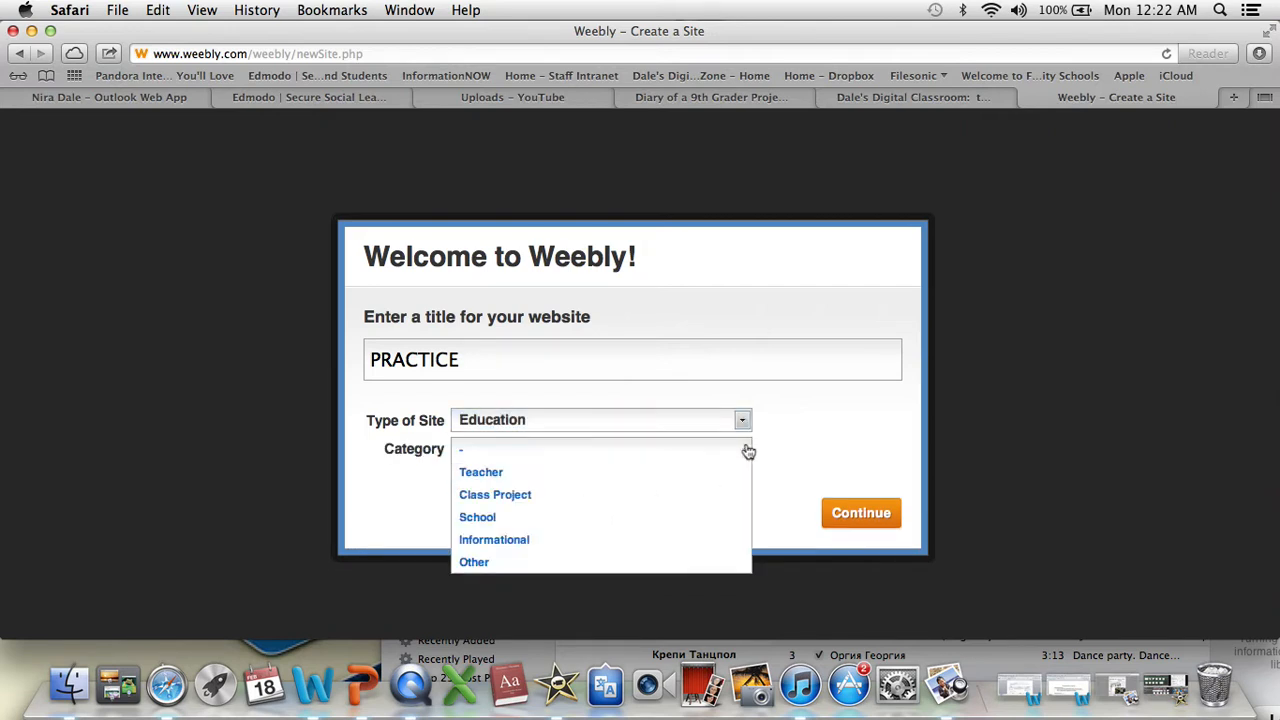
pyautogui.click(674, 505)
pyautogui.click(862, 515)
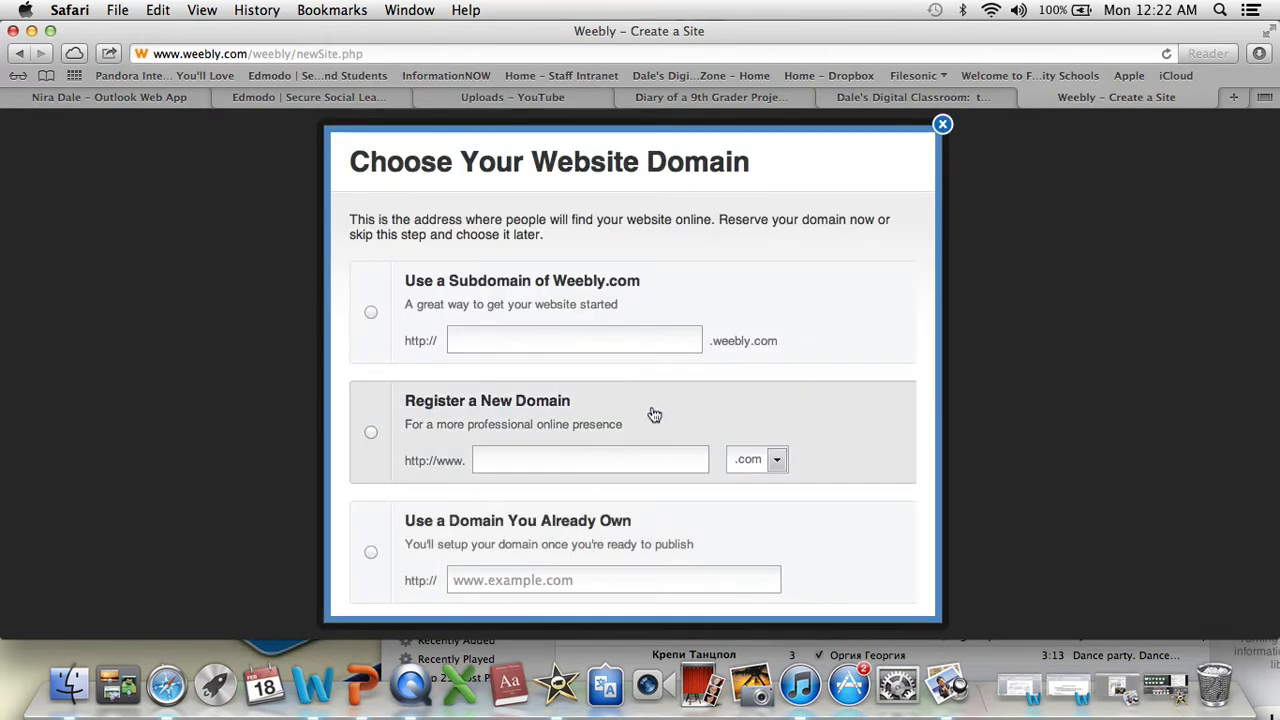
# - Choose to use a subdomain of Weebly.com as the website's address
pyautogui.click(371, 434)
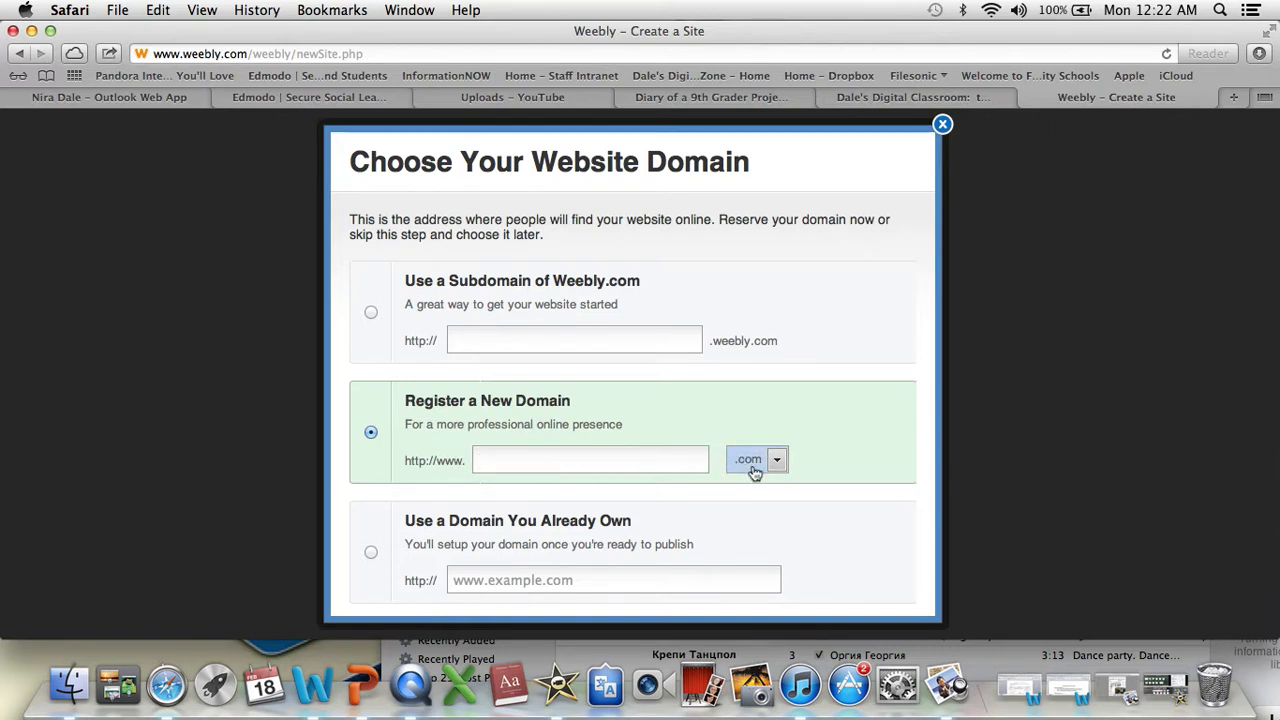
pyautogui.click(371, 313)
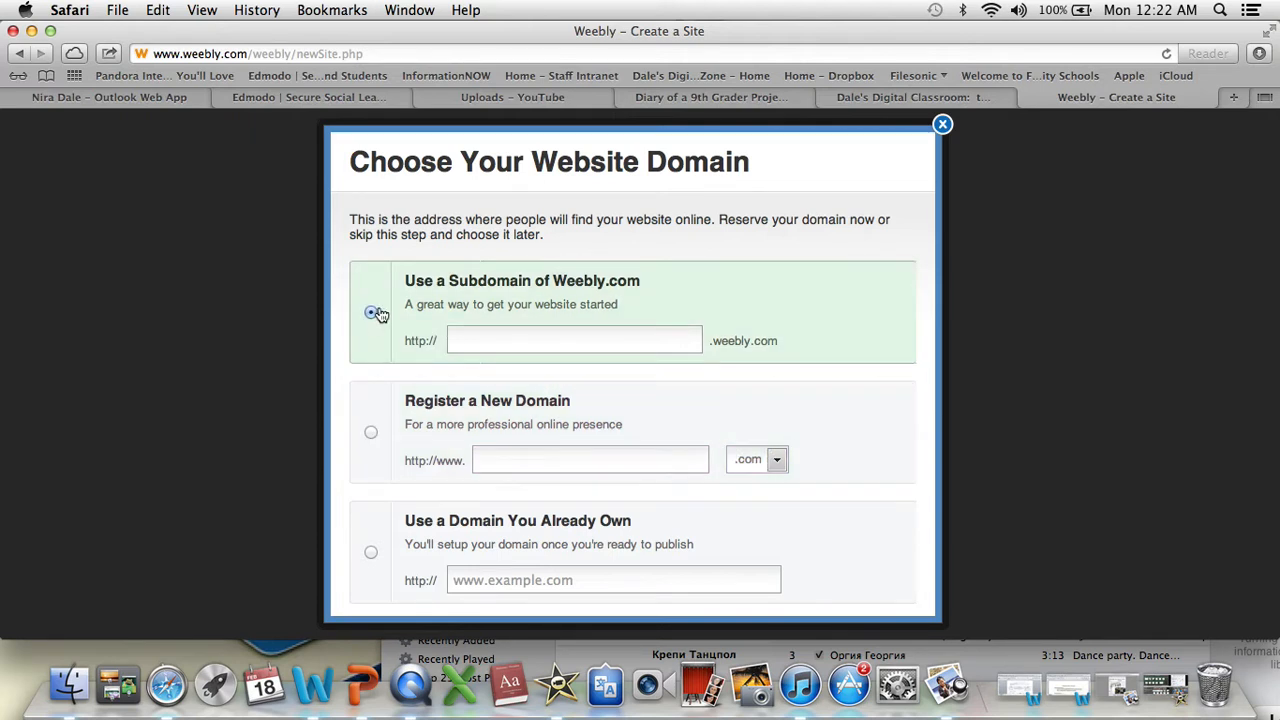
pyautogui.click(371, 435)
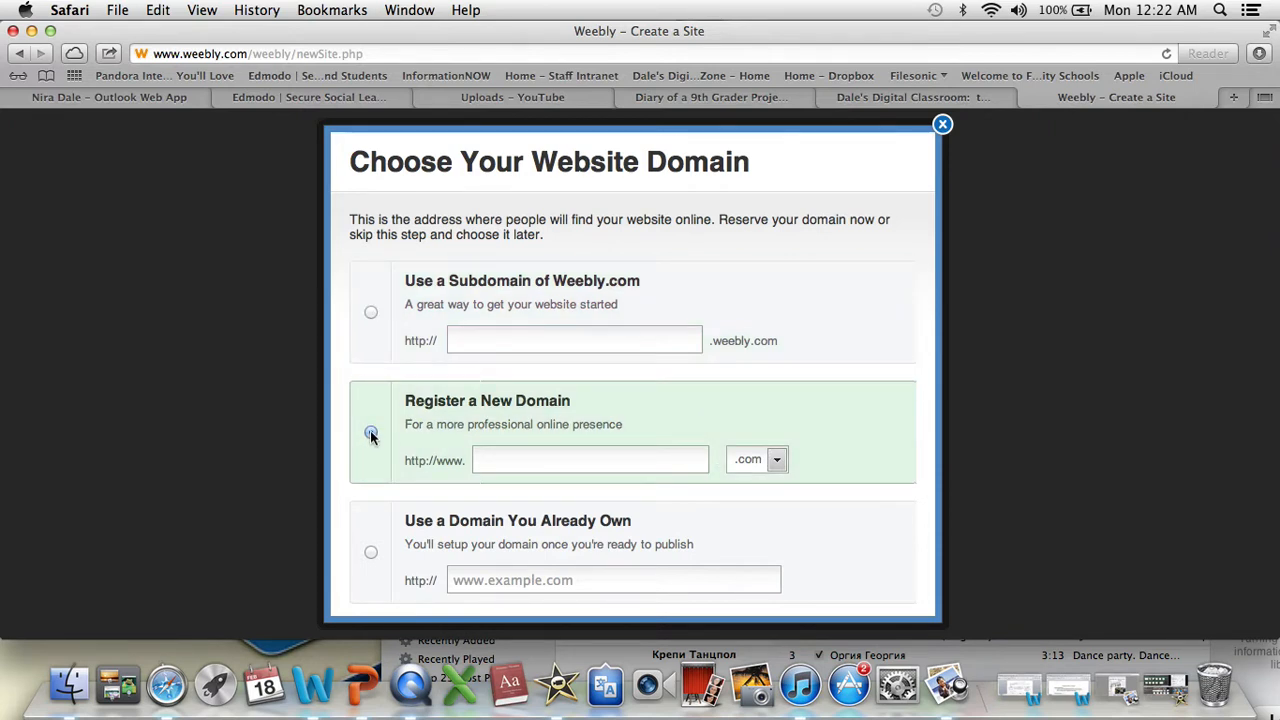
pyautogui.click(371, 314)
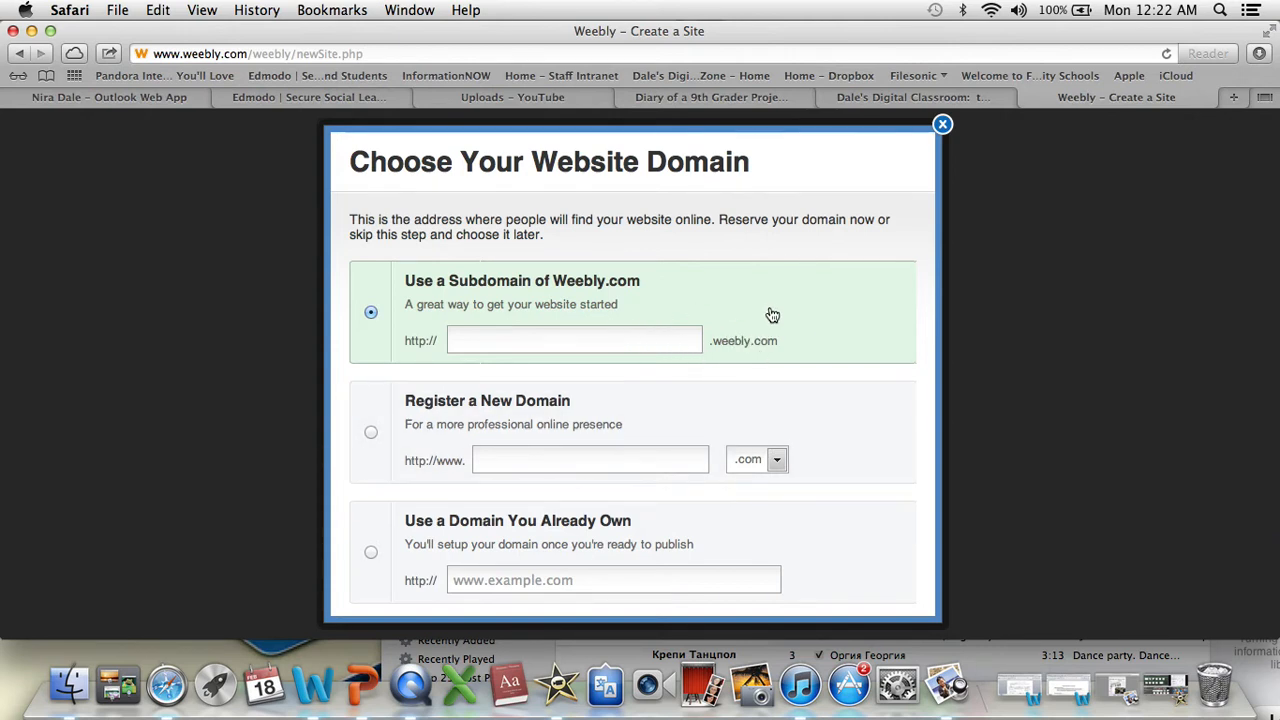
pyautogui.click(494, 331)
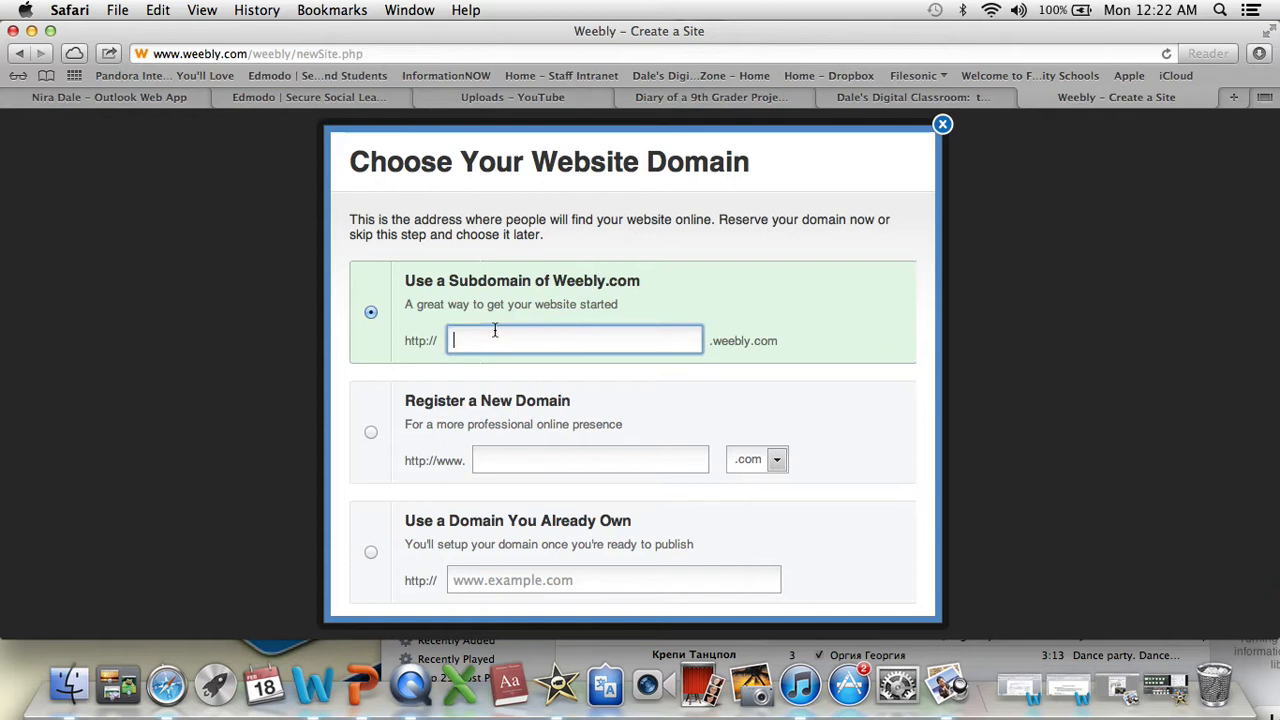
pyautogui.write('JOHN')
pyautogui.press('BackSpace')
pyautogui.press('BackSpace')
pyautogui.press('BackSpace')
pyautogui.press('BackSpace')
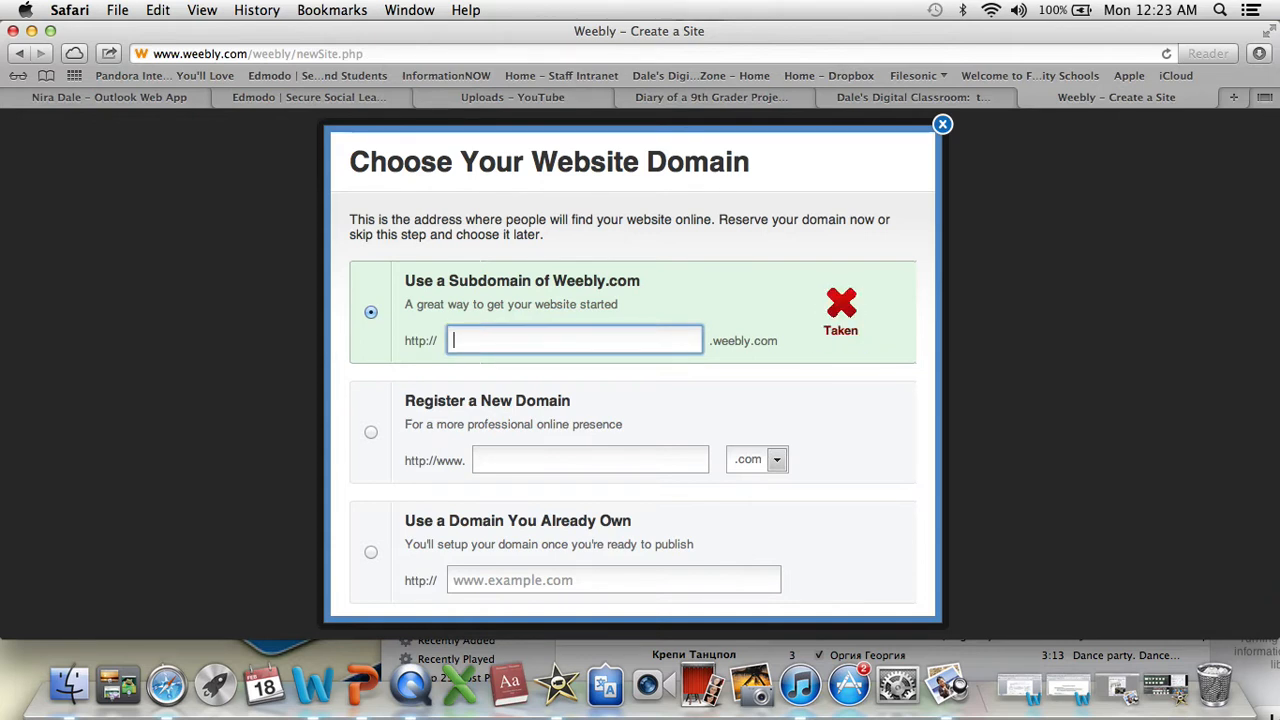
pyautogui.write('n')
pyautogui.press('BackSpace')
# - Set the Weebly.com subdomain to janefolio and continue to the site editor
pyautogui.write('janefolio')
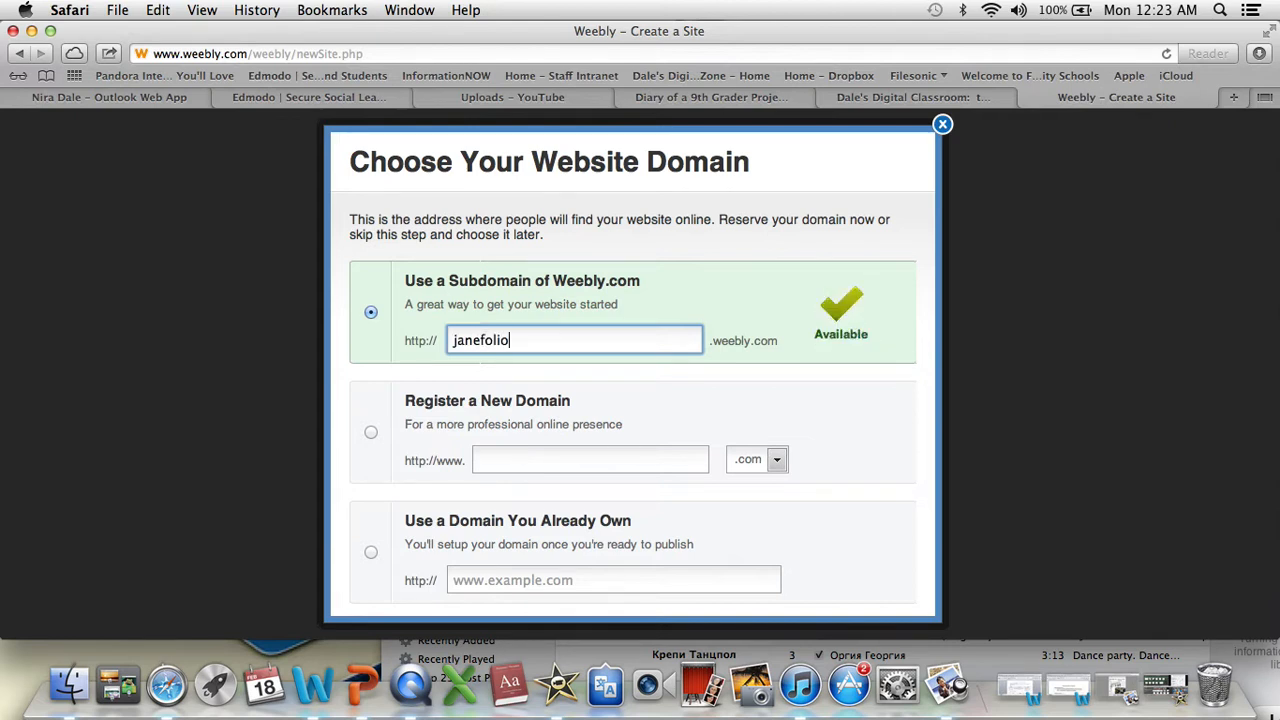
pyautogui.scroll(-2, 800, 511)
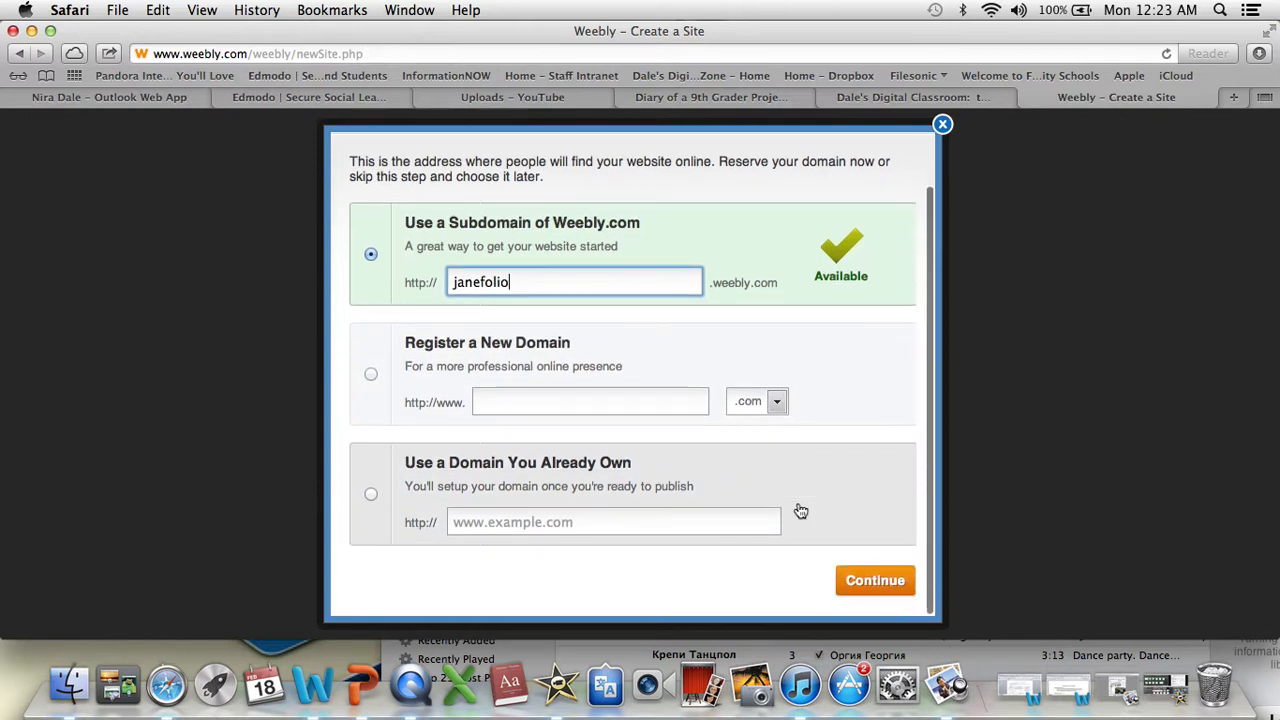
pyautogui.scroll(2, 800, 520)
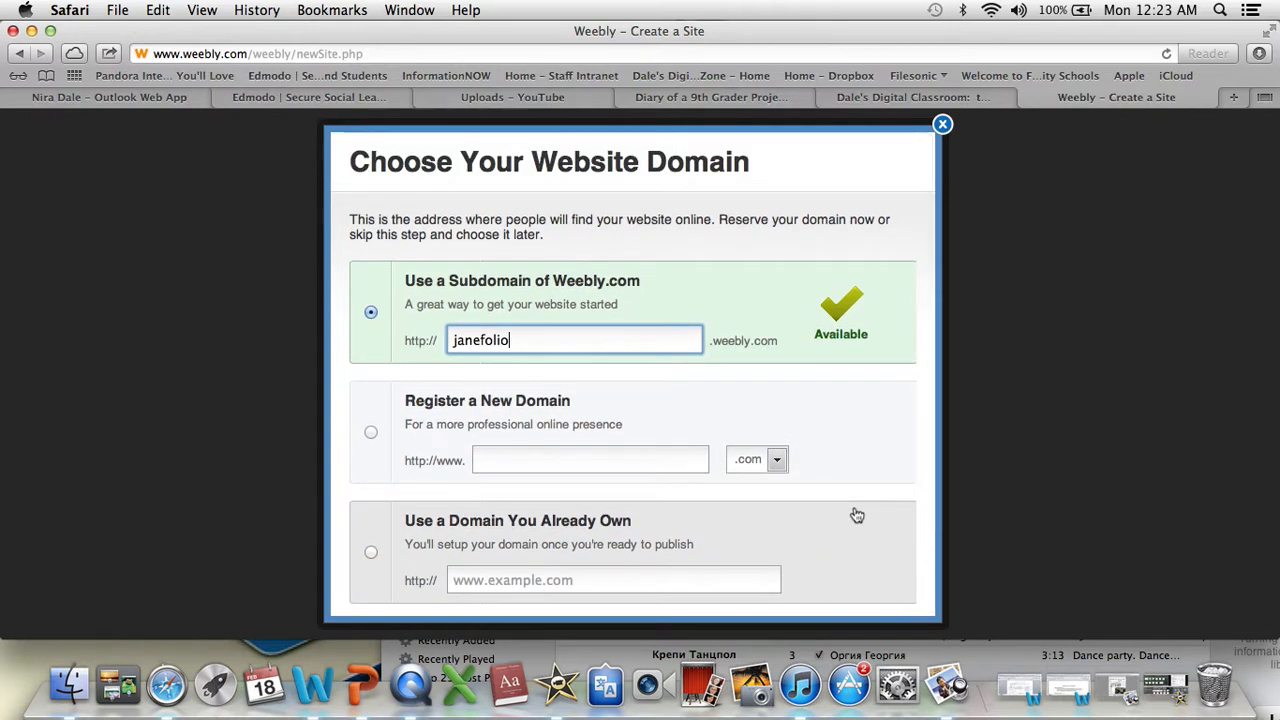
pyautogui.scroll(-2, 857, 515)
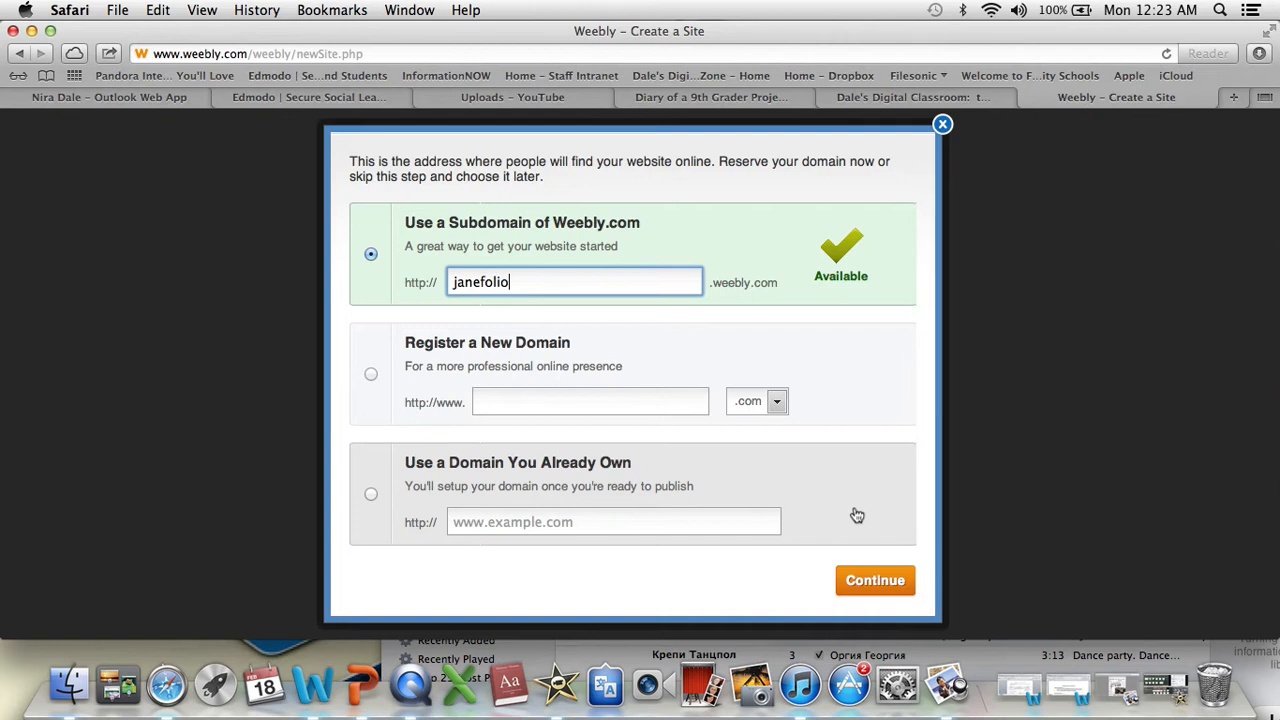
pyautogui.click(876, 580)
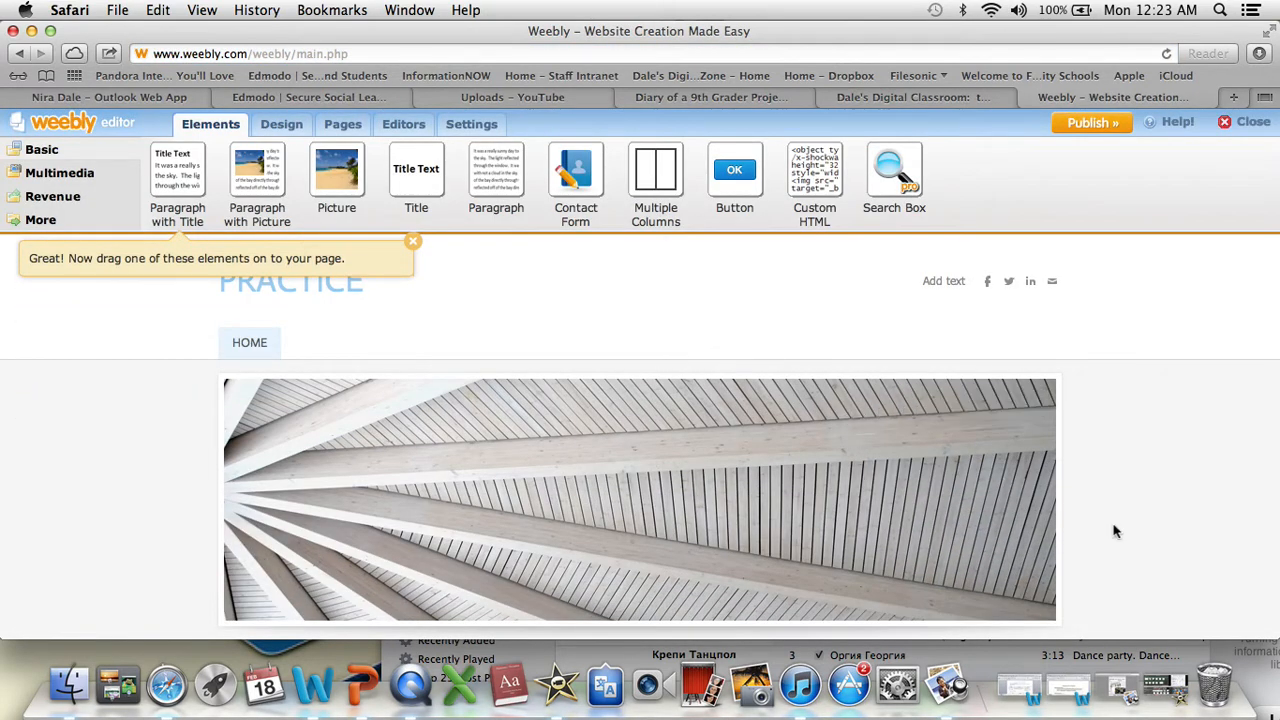
pyautogui.scroll(-5, 1114, 529)
pyautogui.scroll(5, 1114, 531)
pyautogui.scroll(-2, 1114, 531)
pyautogui.scroll(2, 1115, 531)
pyautogui.press('super+Tab')
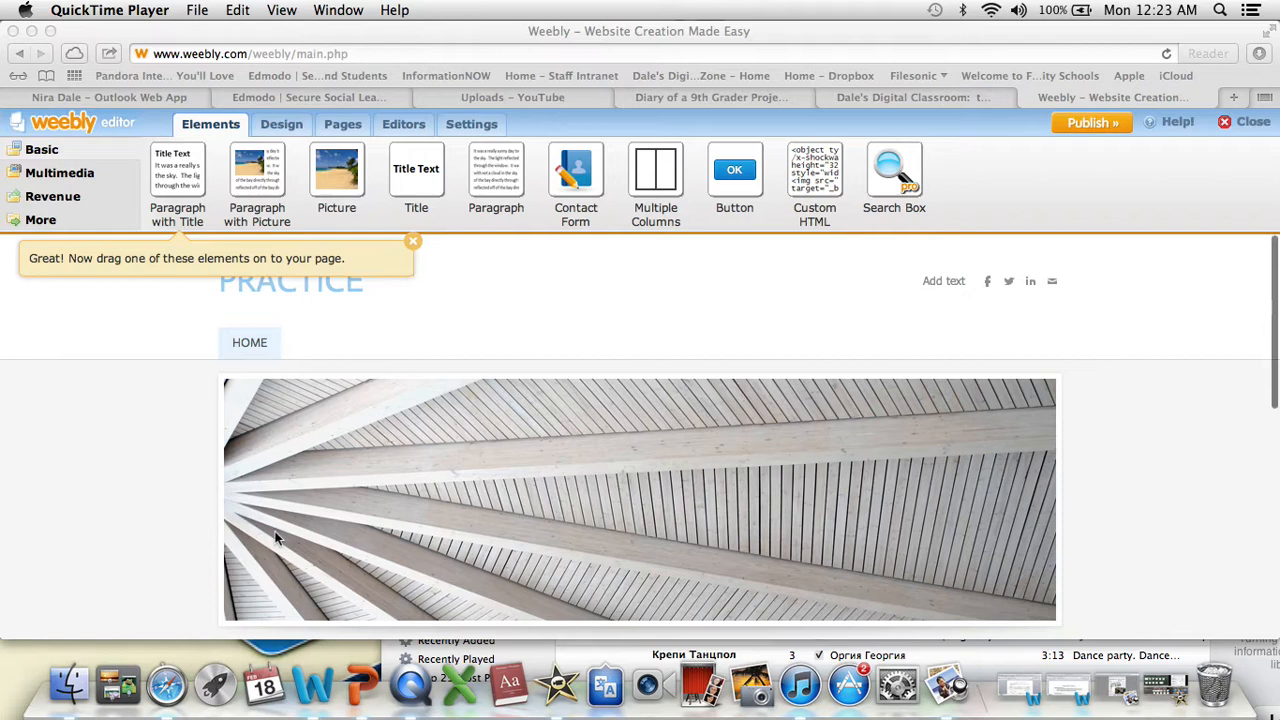
# - Browse the favorite design themes and apply the black theme with the pink blossom header image to the site
pyautogui.click(287, 133)
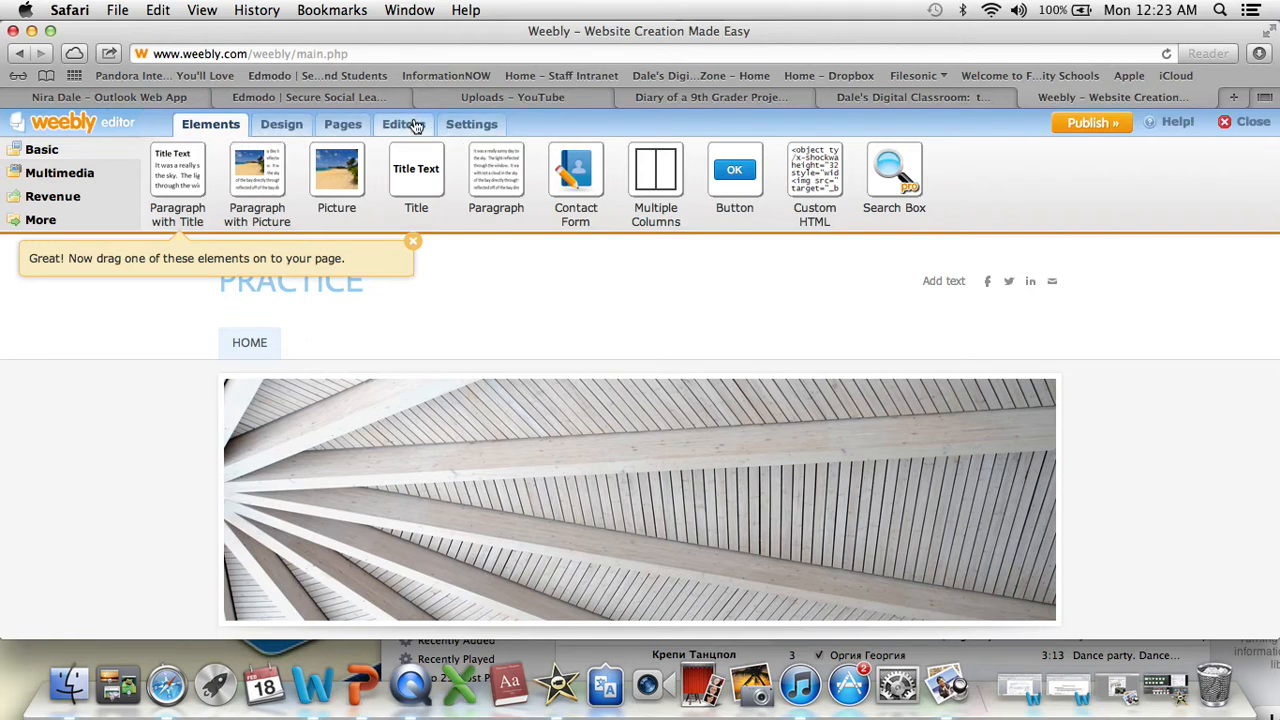
pyautogui.click(284, 127)
pyautogui.moveTo(708, 185)
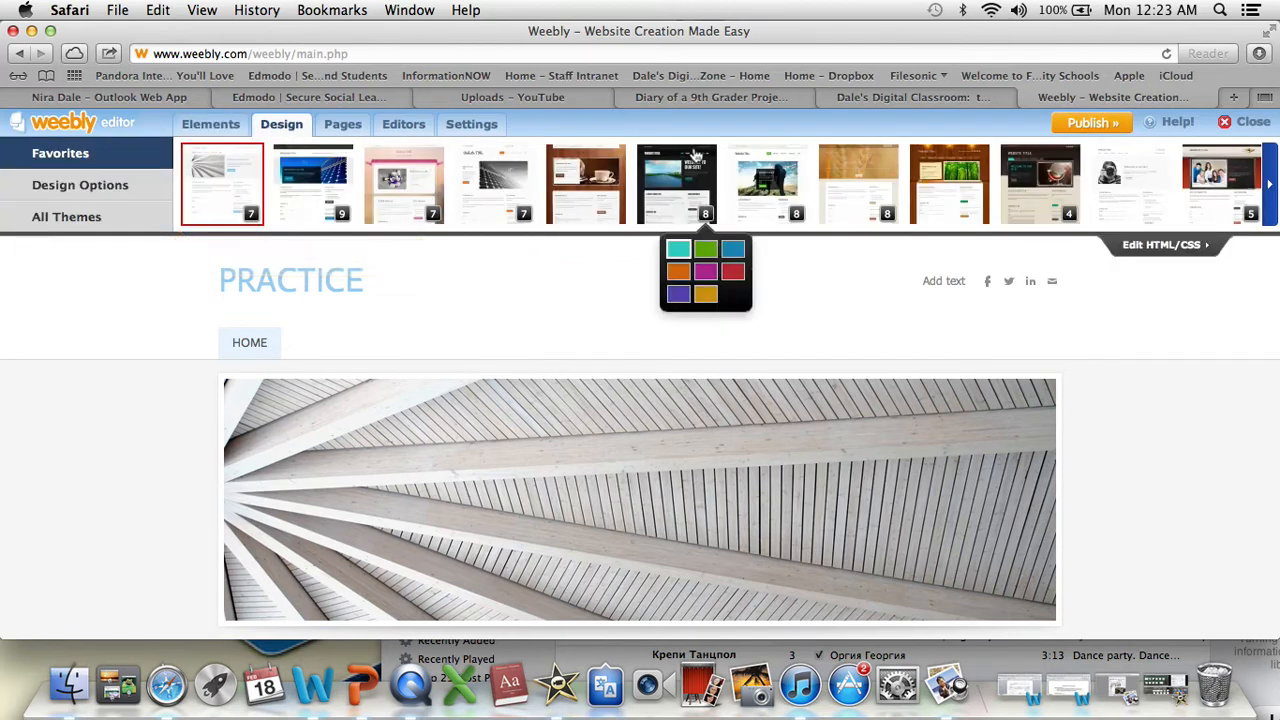
pyautogui.moveTo(418, 152)
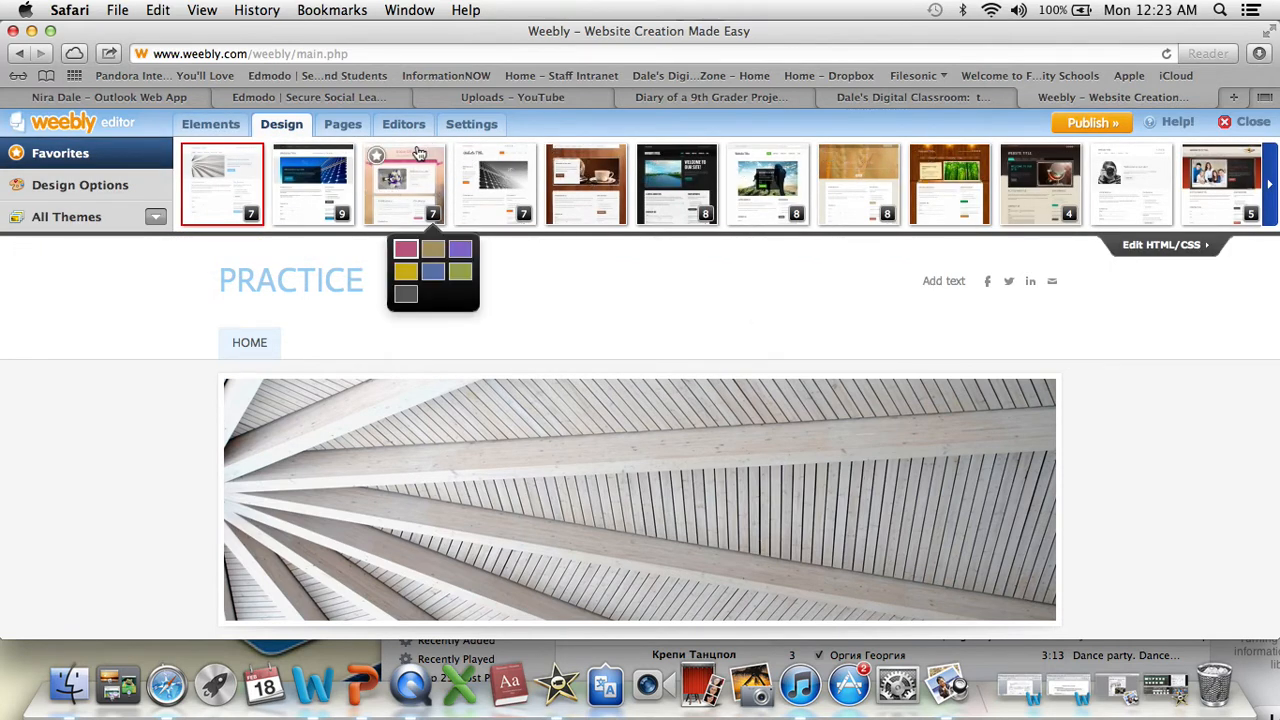
pyautogui.click(1272, 190)
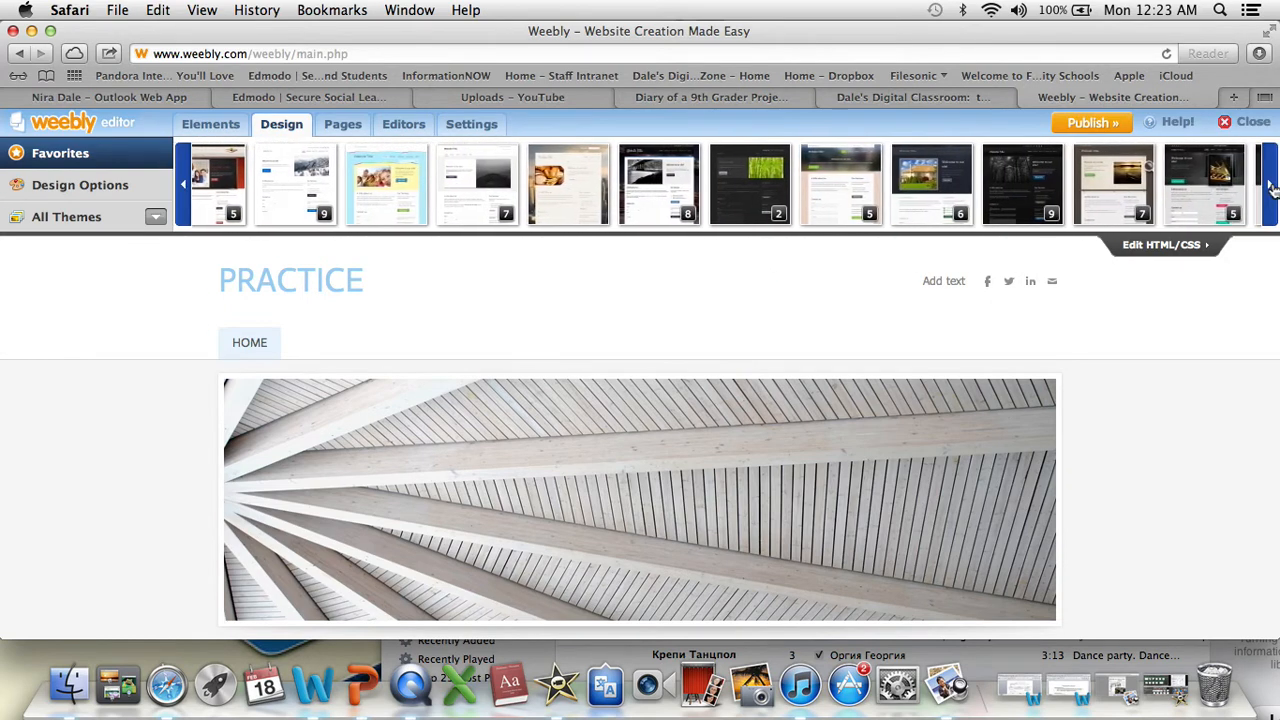
pyautogui.click(1272, 190)
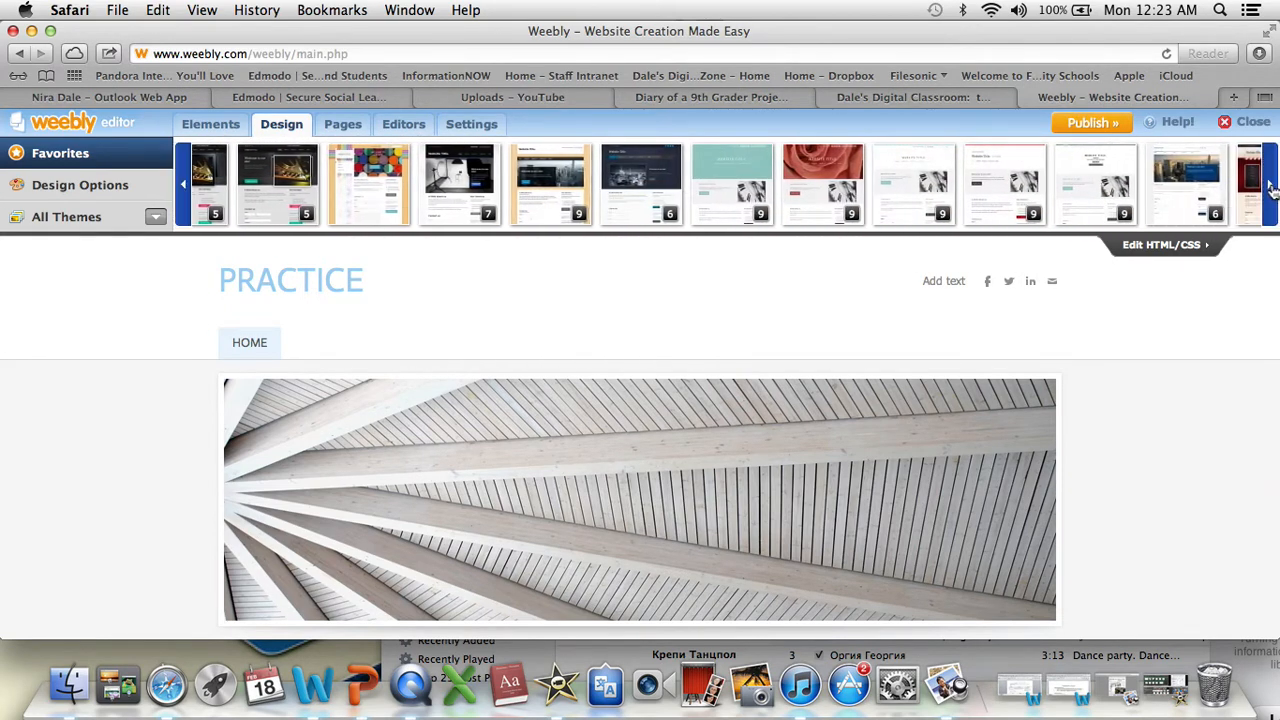
pyautogui.click(1272, 190)
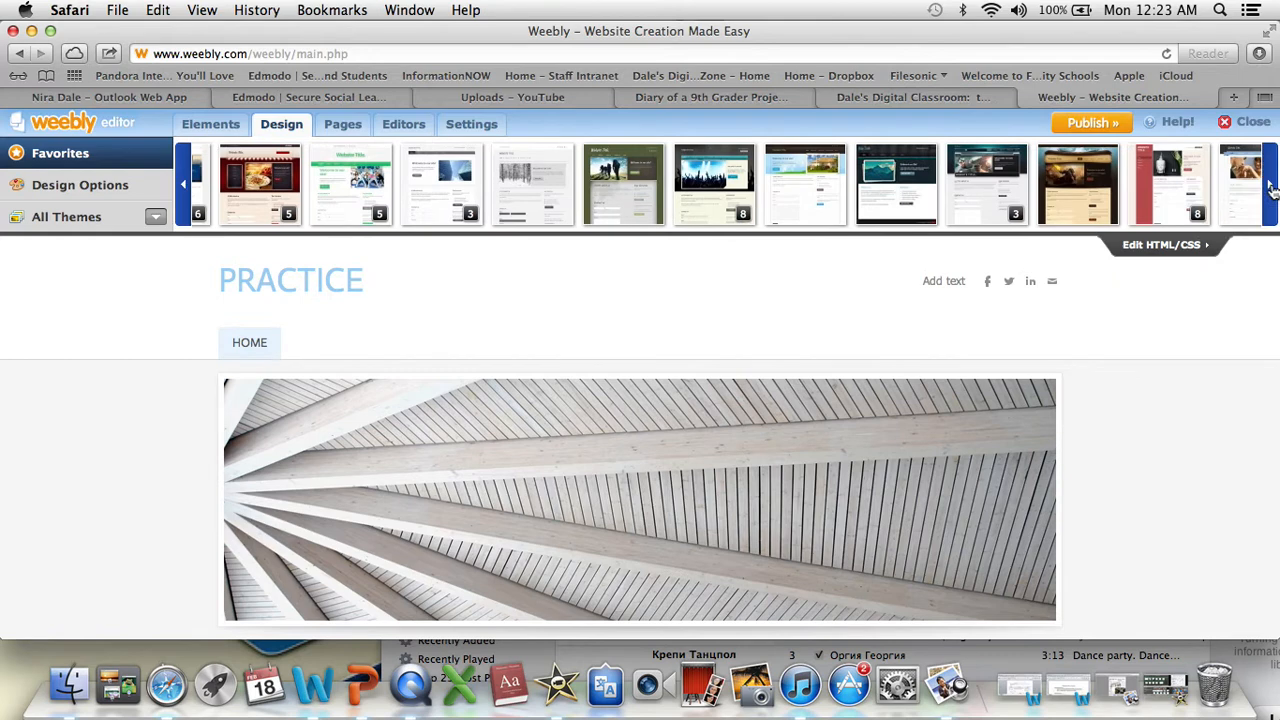
pyautogui.click(1272, 190)
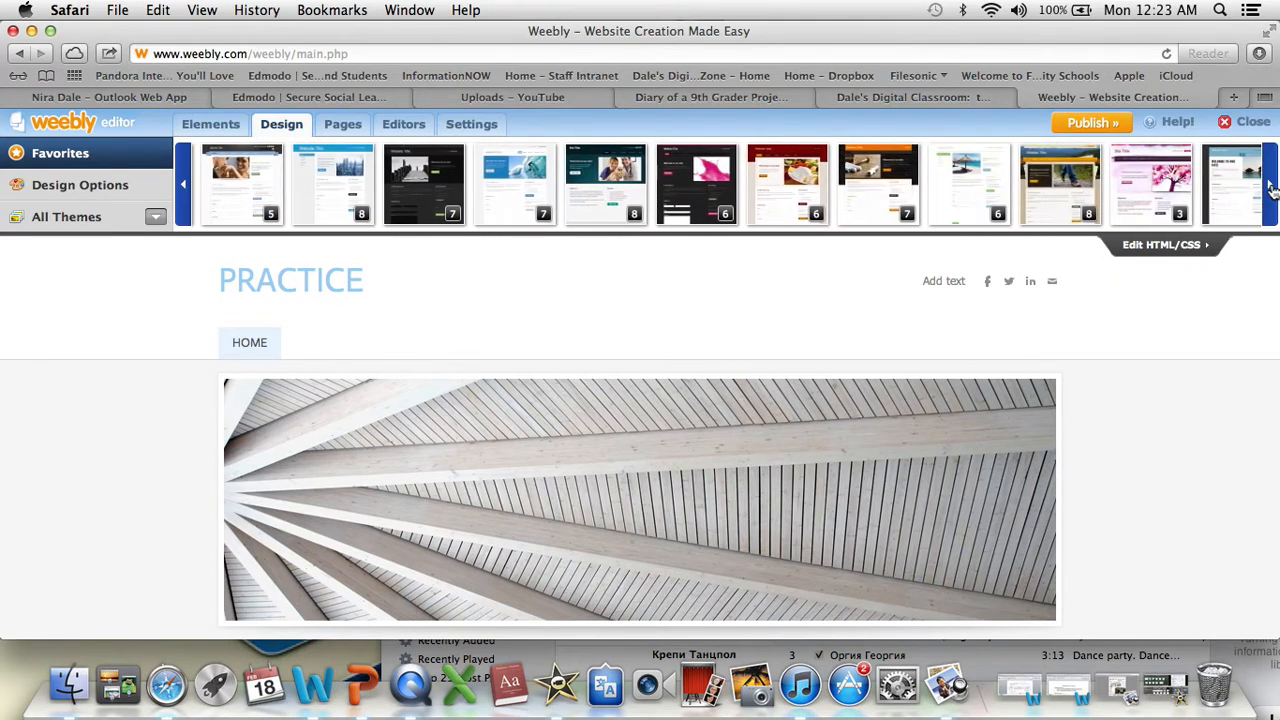
pyautogui.click(1272, 190)
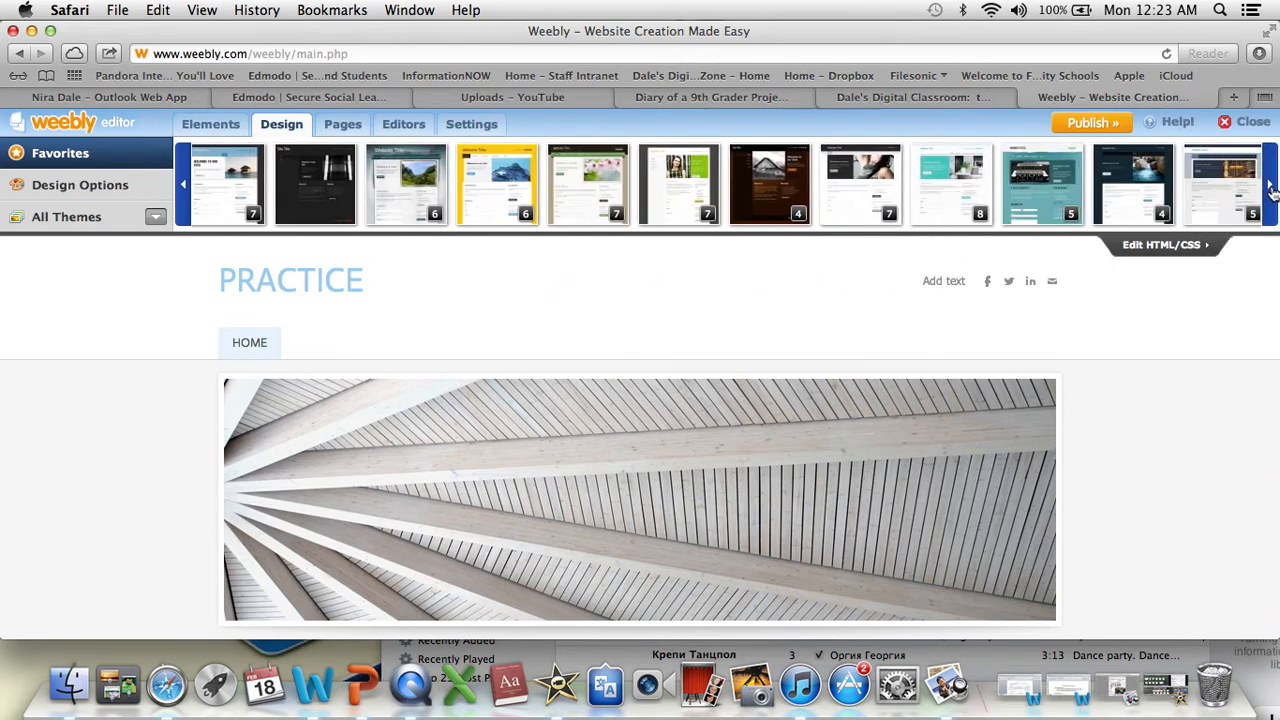
pyautogui.click(1272, 190)
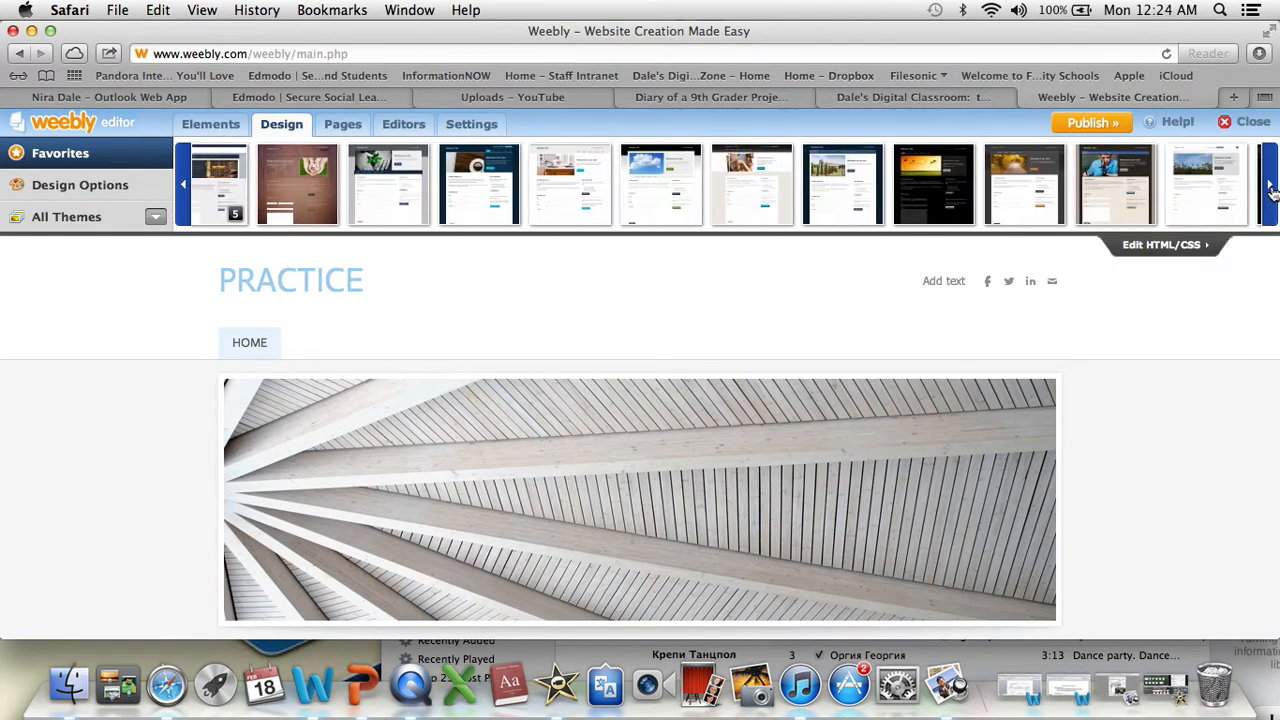
pyautogui.click(1272, 190)
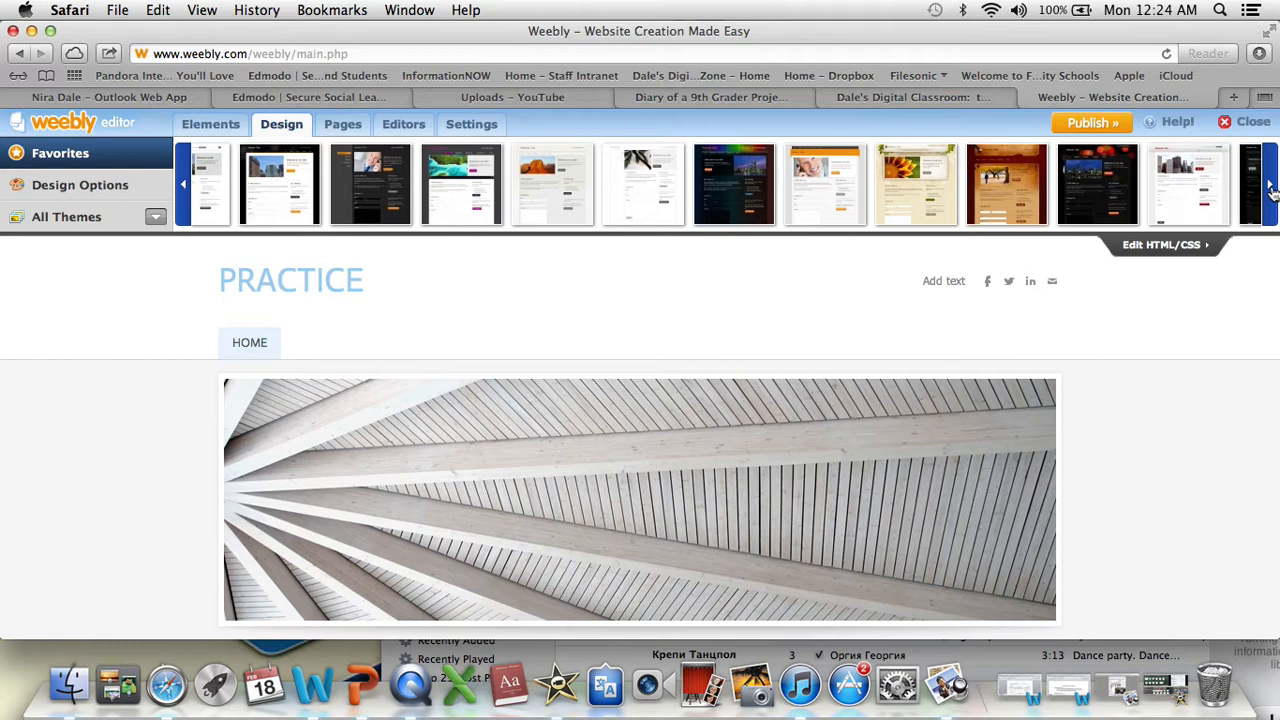
pyautogui.click(1272, 190)
pyautogui.click(1272, 190)
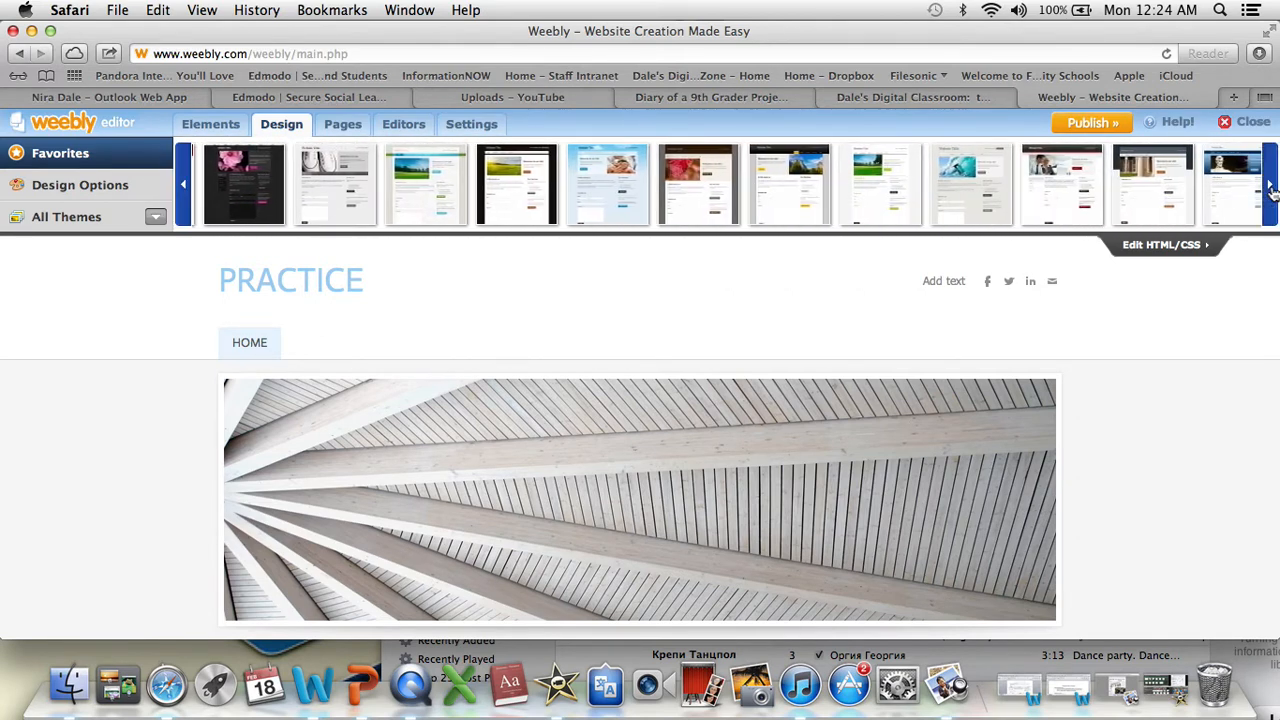
pyautogui.click(1272, 190)
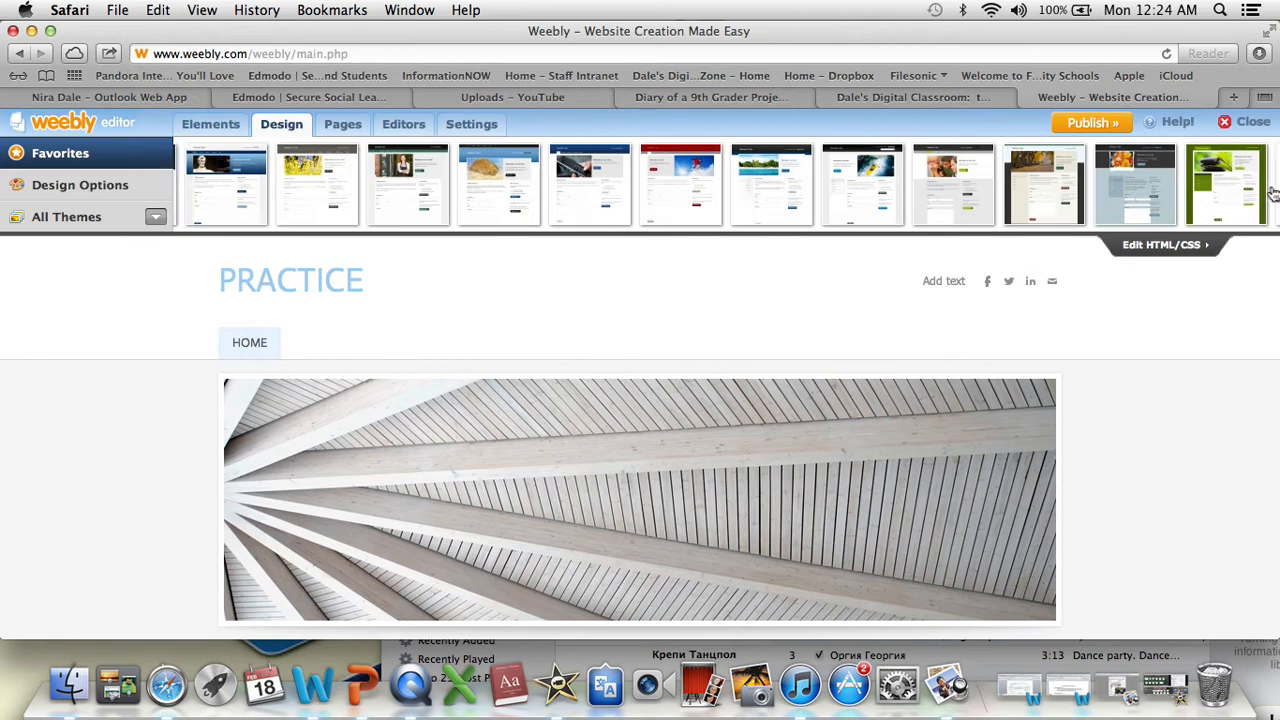
pyautogui.click(1272, 190)
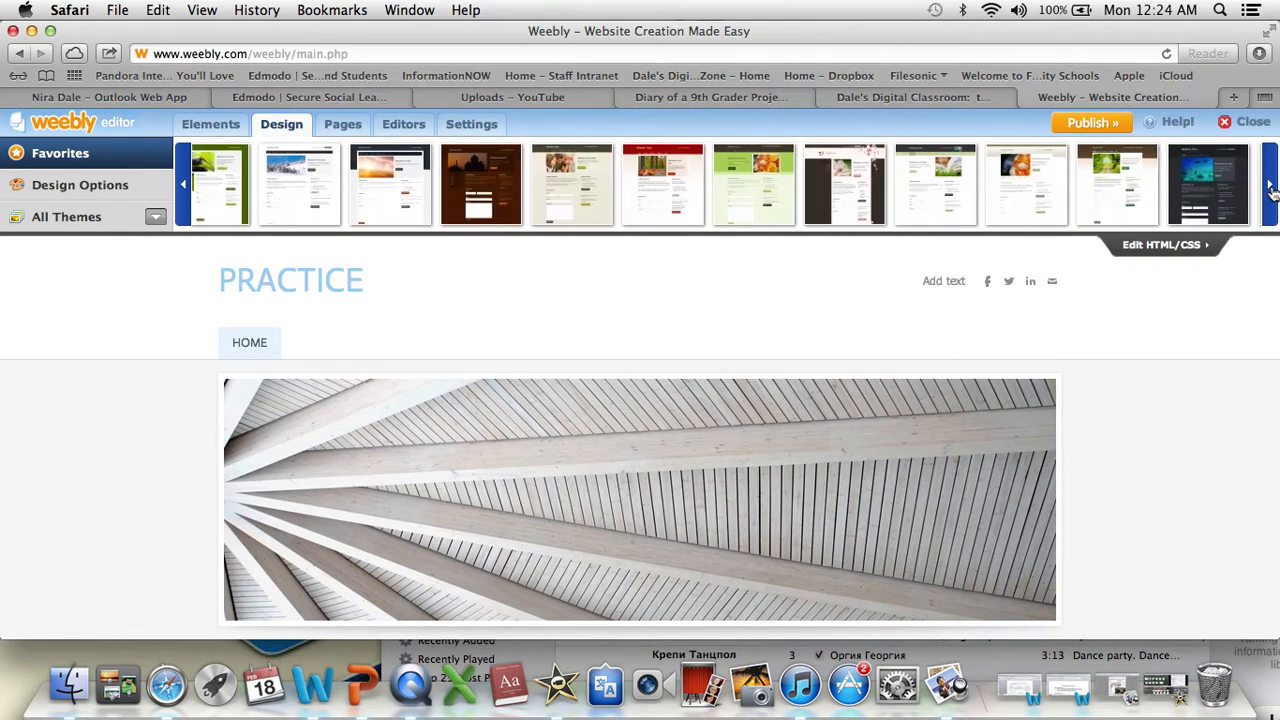
pyautogui.click(1272, 190)
pyautogui.click(1272, 190)
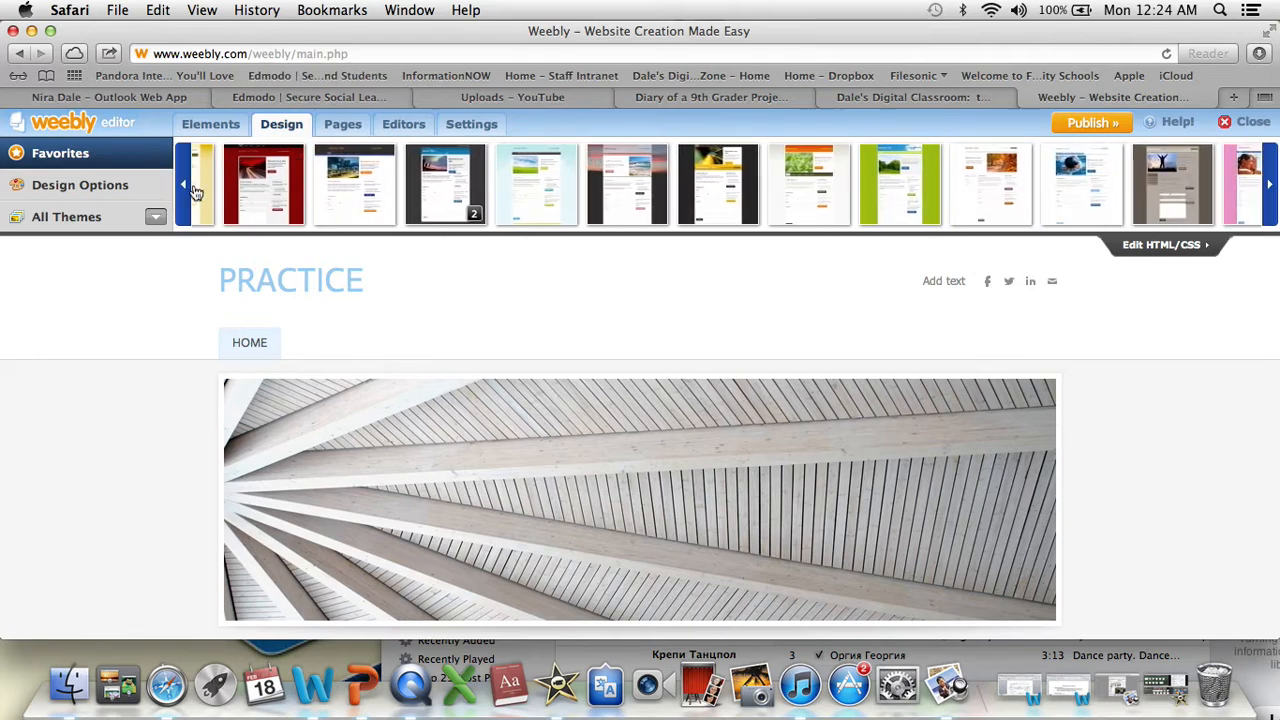
pyautogui.click(188, 192)
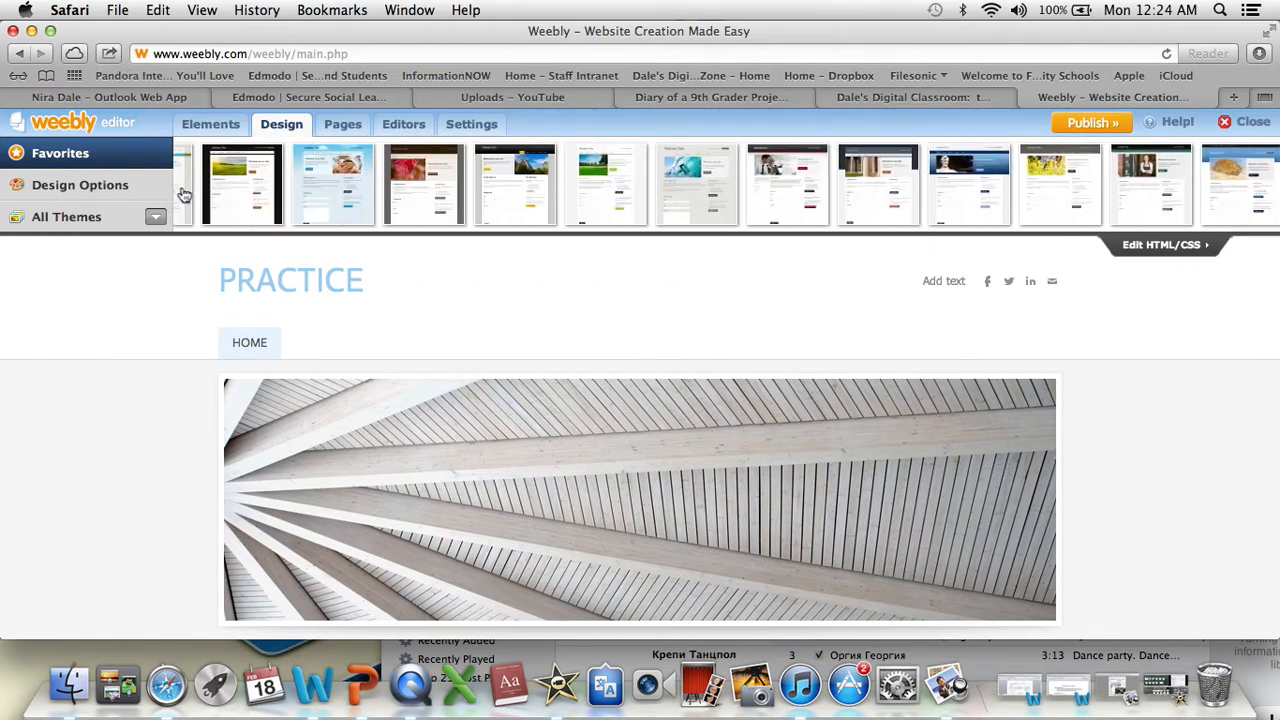
pyautogui.click(261, 190)
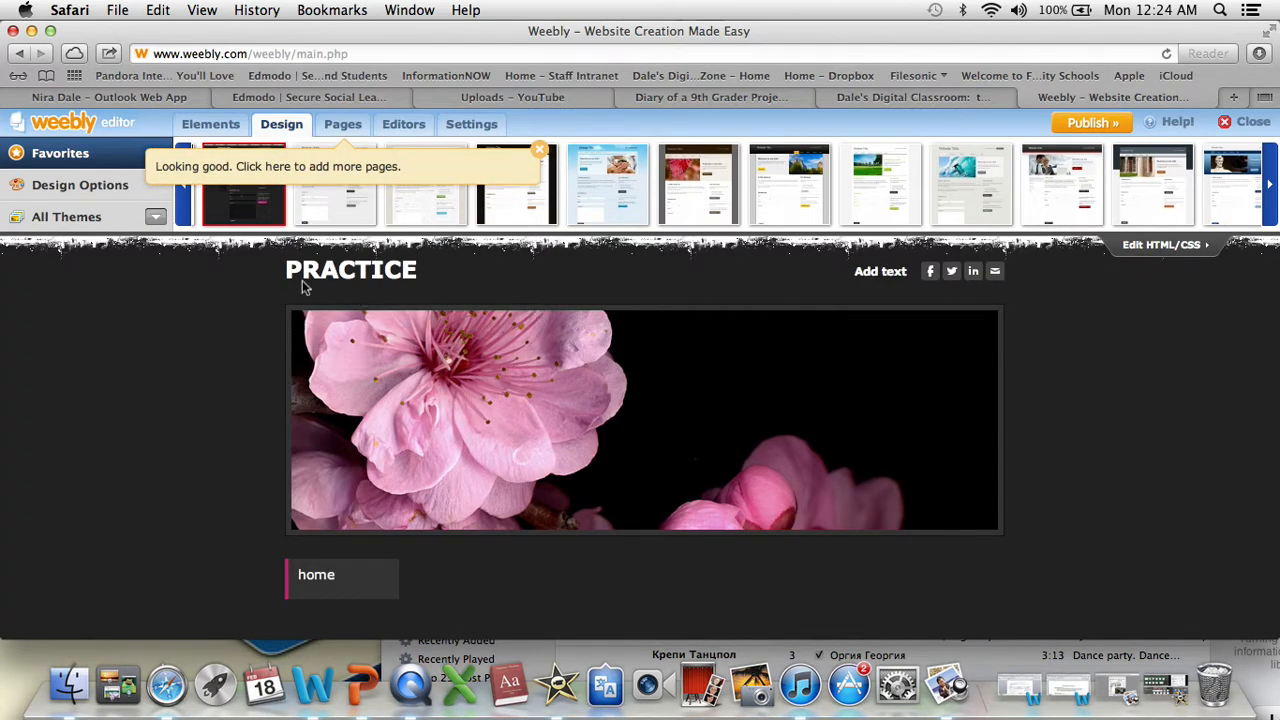
pyautogui.moveTo(385, 280)
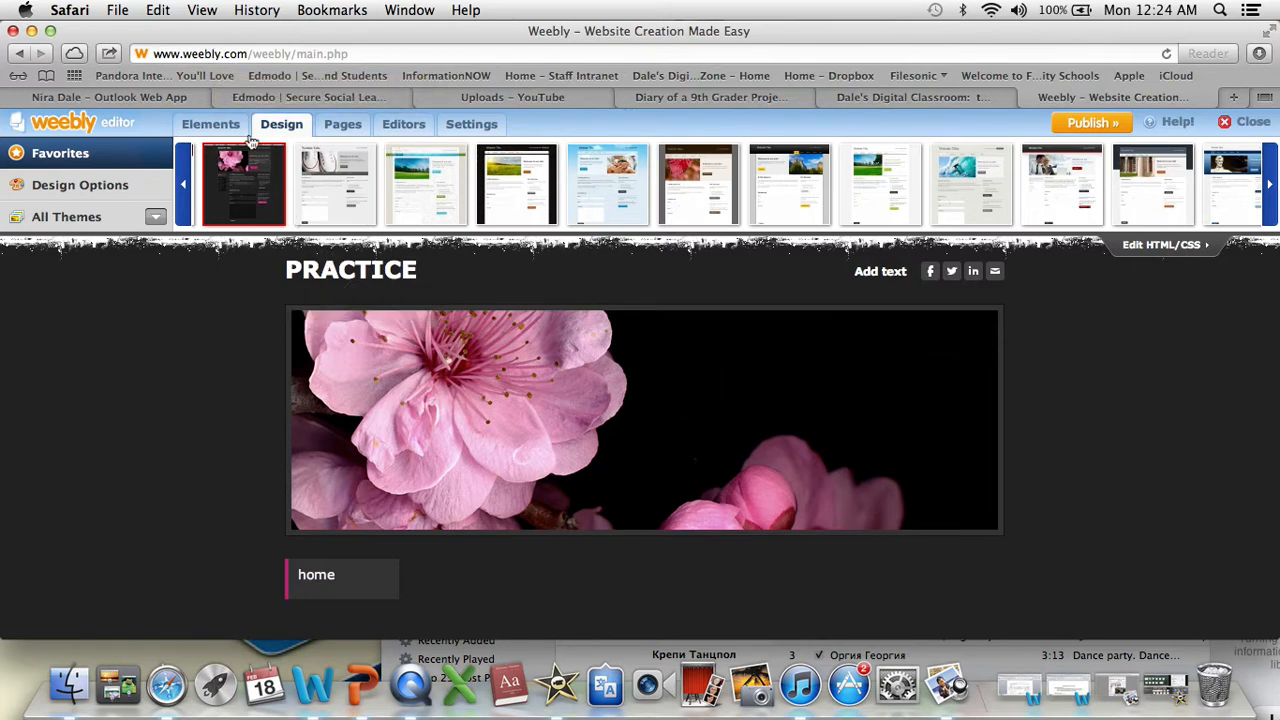
# - Try out a Picture element on the empty home page and delete it again
pyautogui.click(207, 128)
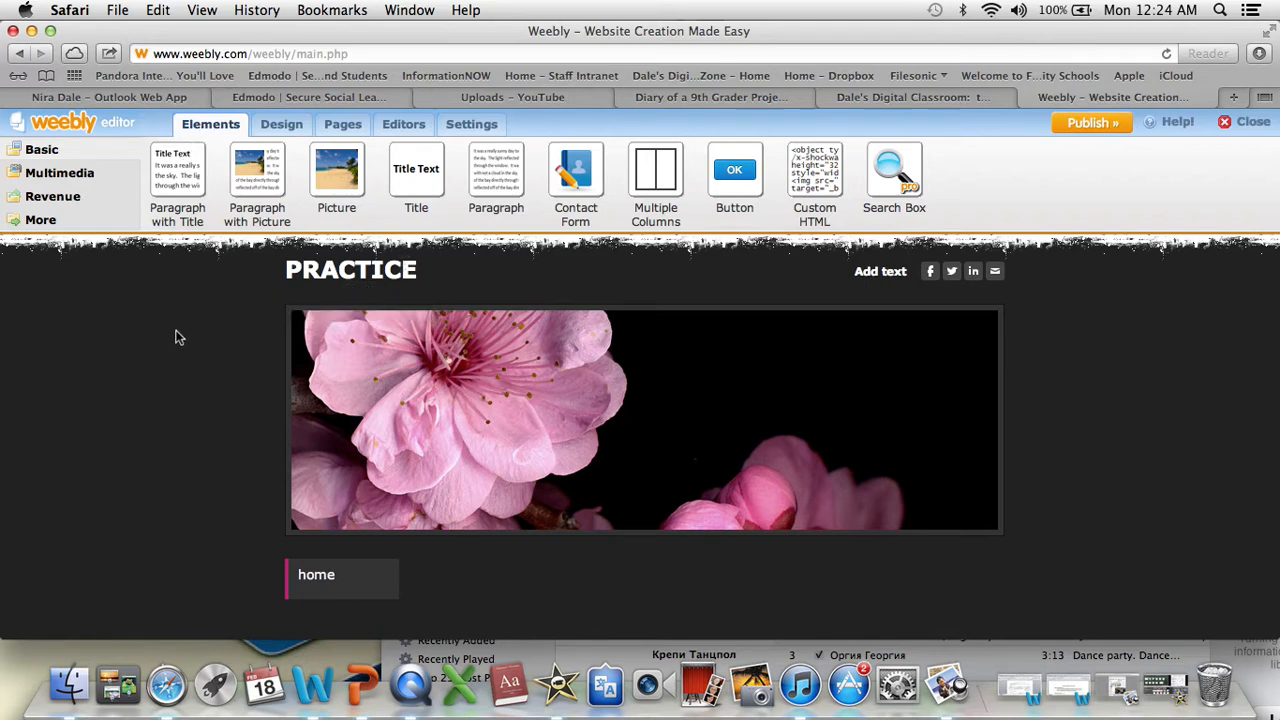
pyautogui.scroll(-3, 175, 338)
pyautogui.scroll(3, 175, 338)
pyautogui.scroll(-5, 175, 338)
pyautogui.scroll(-1, 175, 338)
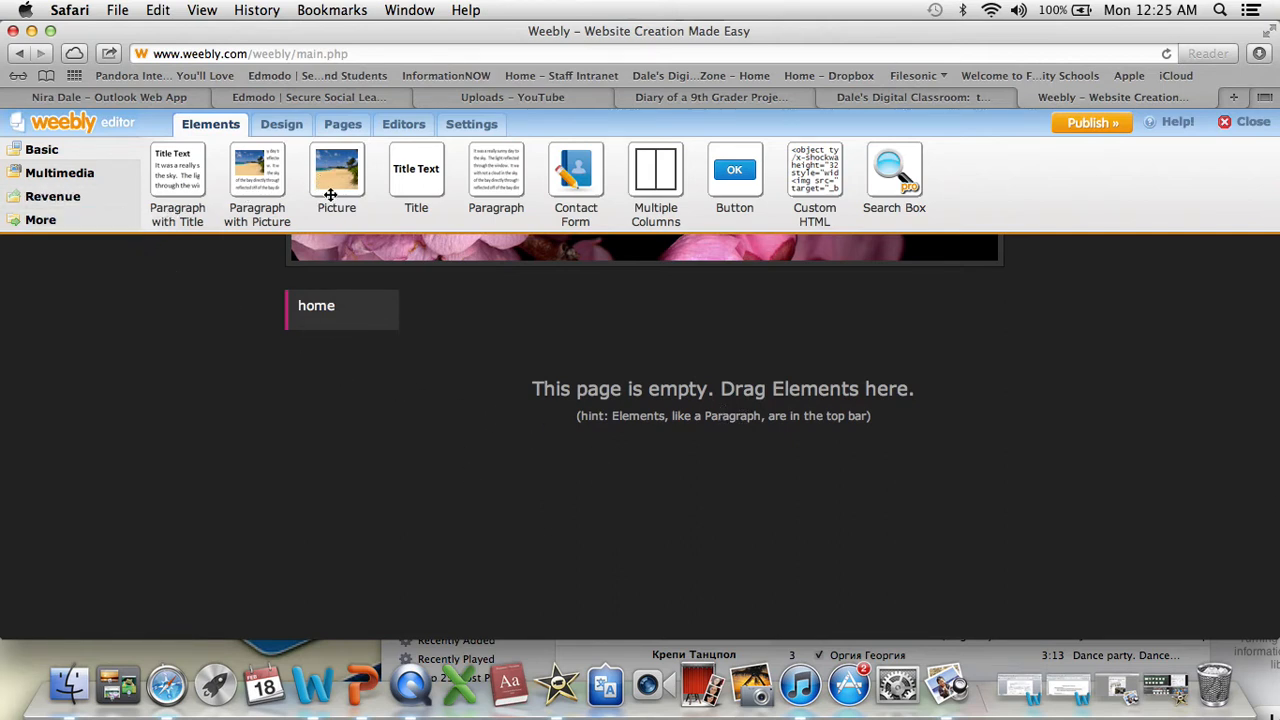
pyautogui.moveTo(337, 180); pyautogui.dragTo(539, 450)
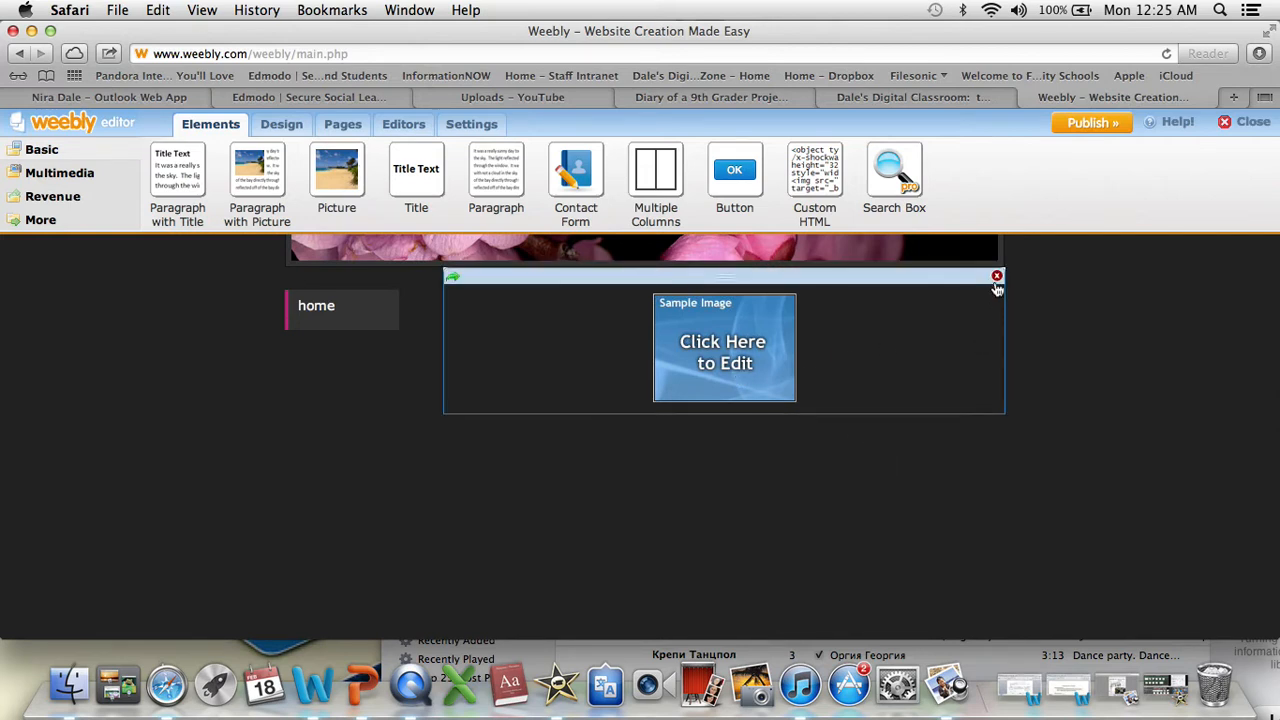
pyautogui.click(996, 277)
pyautogui.click(601, 434)
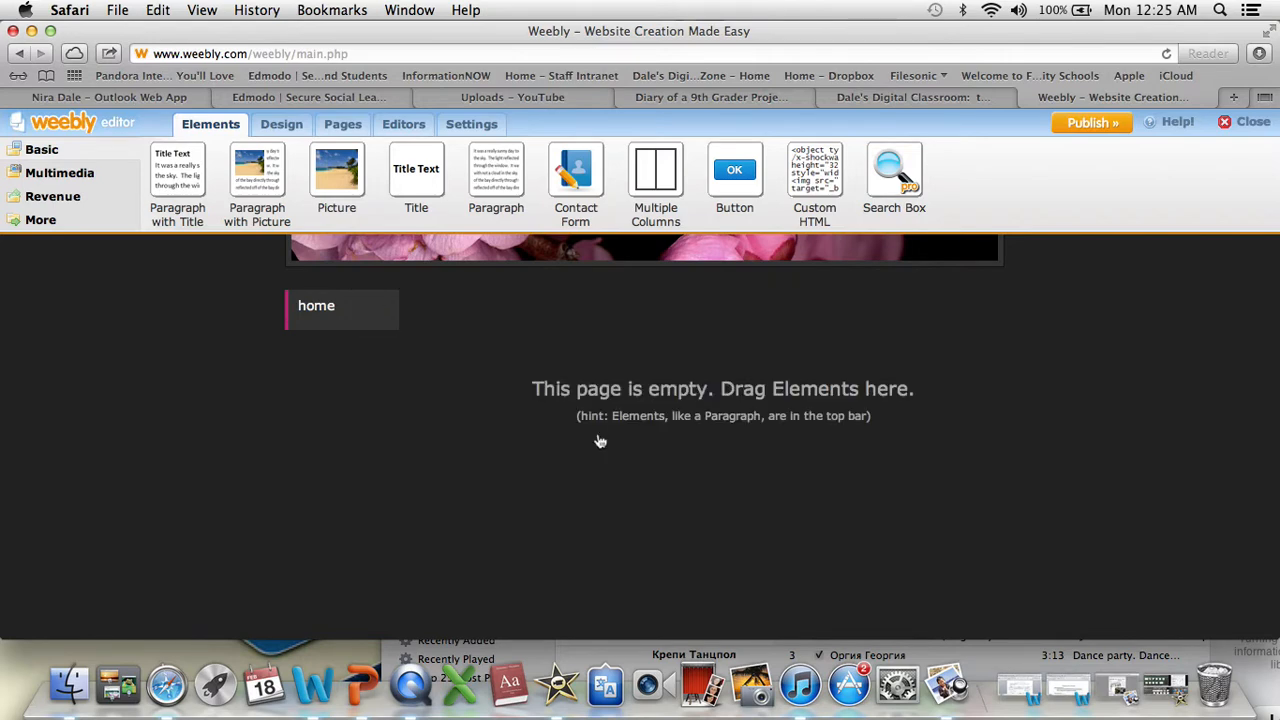
# - Examine the page elements offered in the Multimedia, Revenue and More categories and return to the Basic ones
pyautogui.click(81, 182)
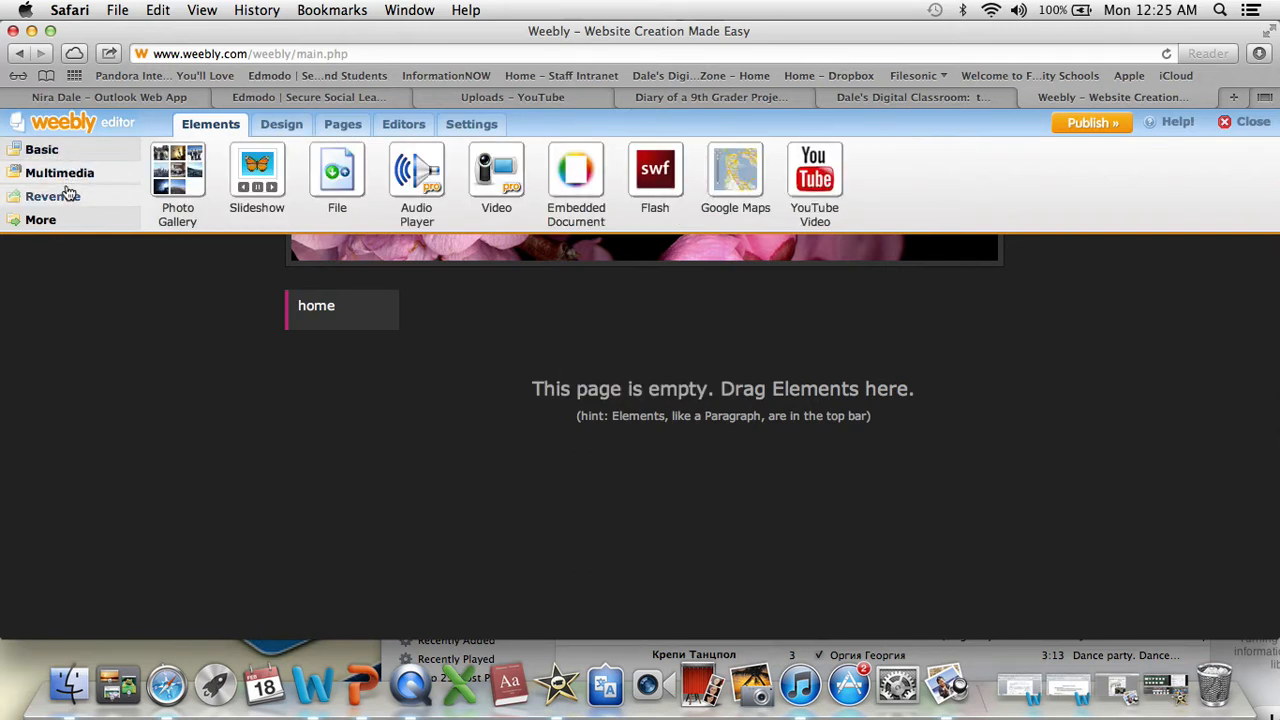
pyautogui.click(45, 152)
pyautogui.click(55, 199)
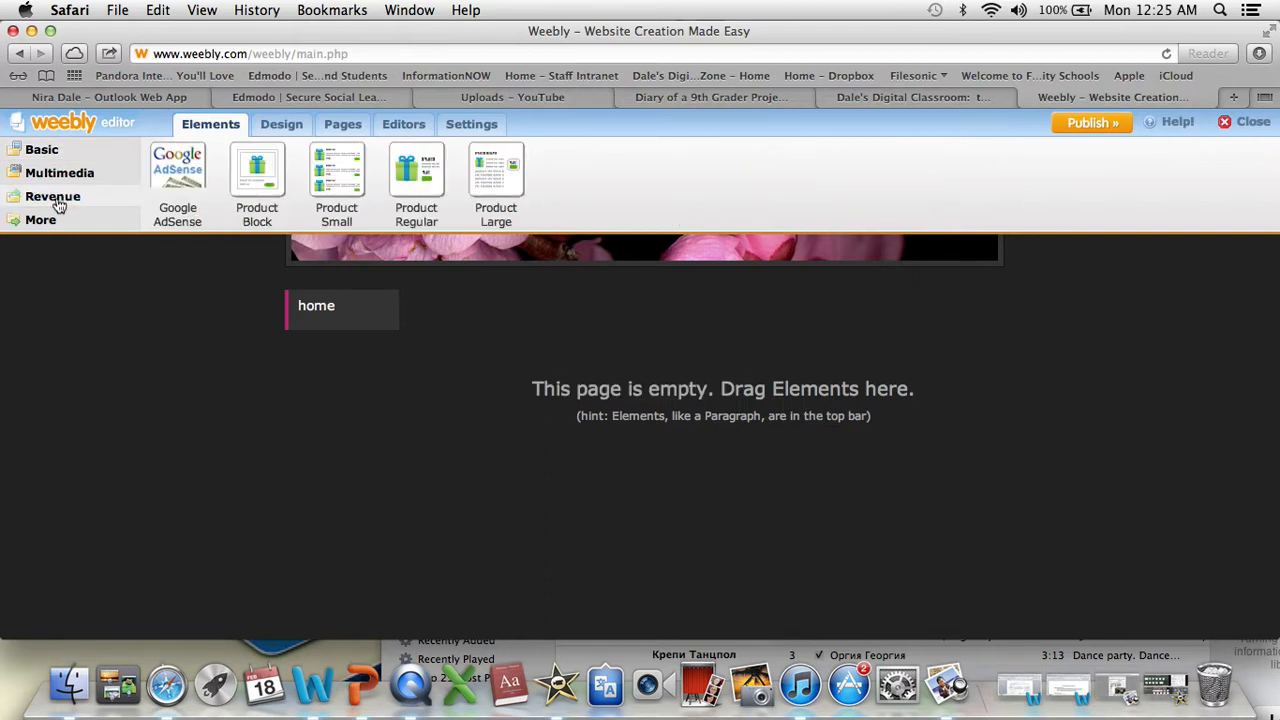
pyautogui.click(41, 221)
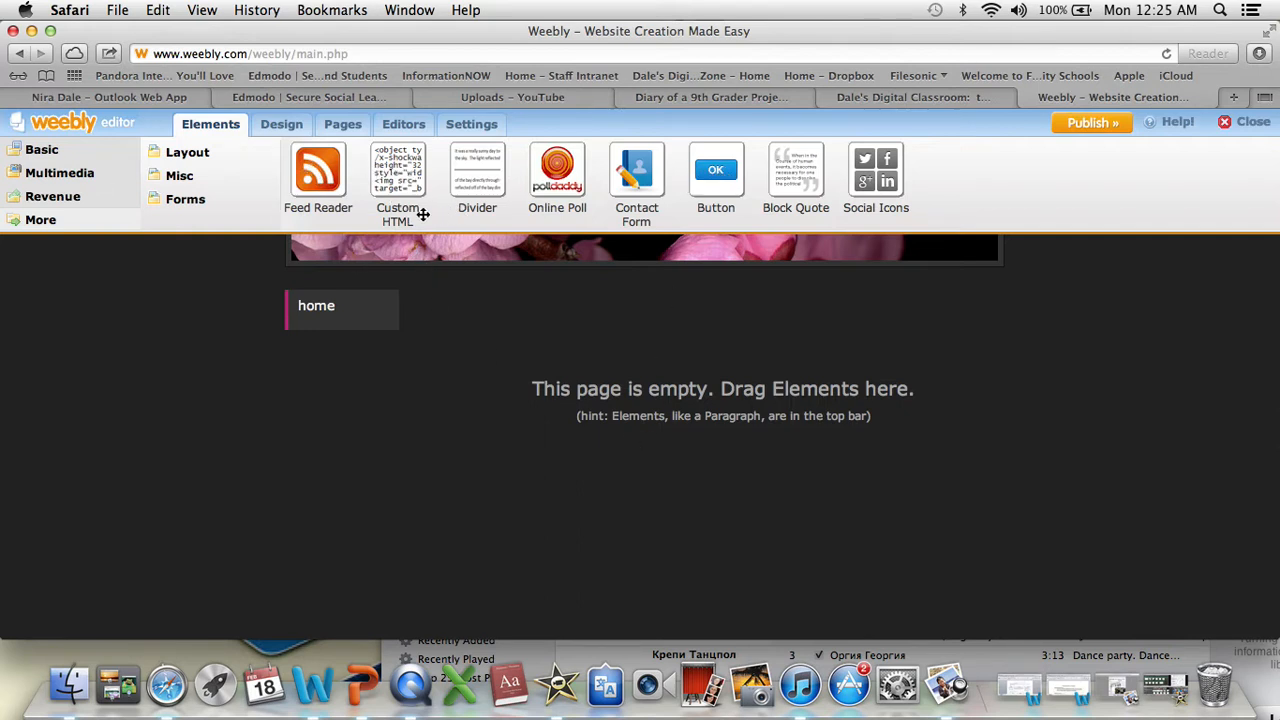
pyautogui.click(45, 171)
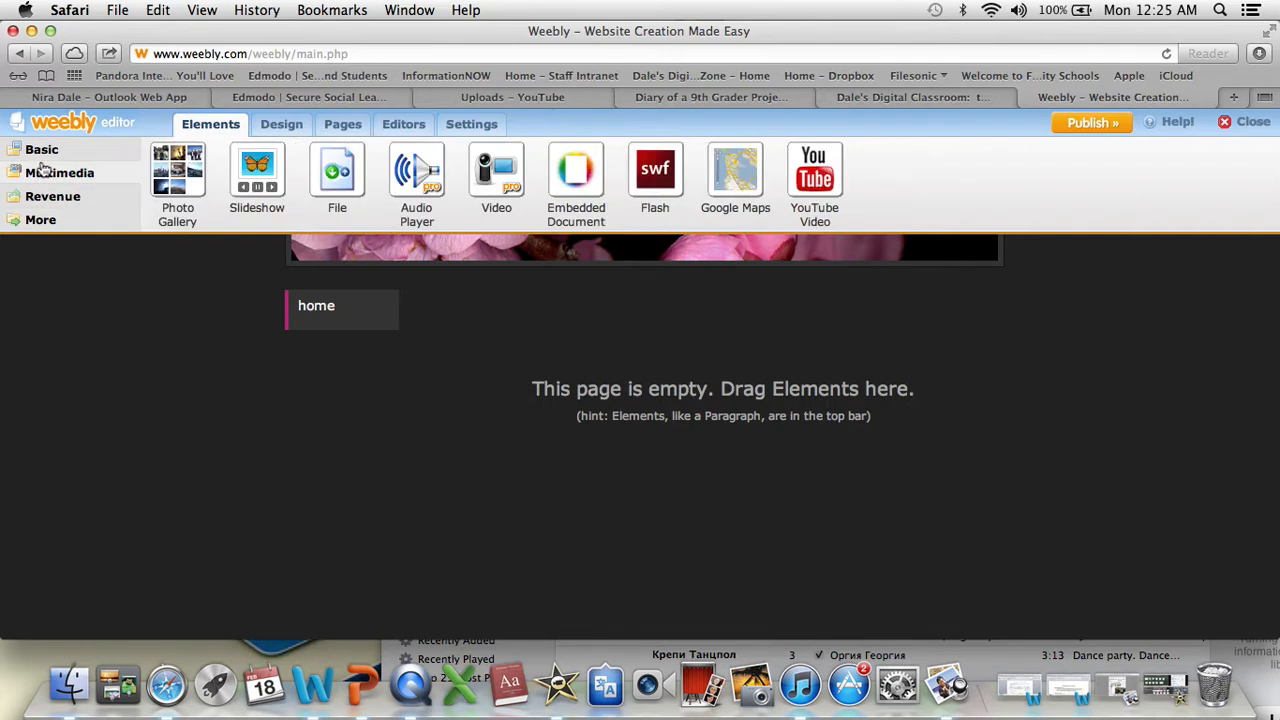
pyautogui.click(40, 155)
pyautogui.click(48, 176)
pyautogui.click(46, 151)
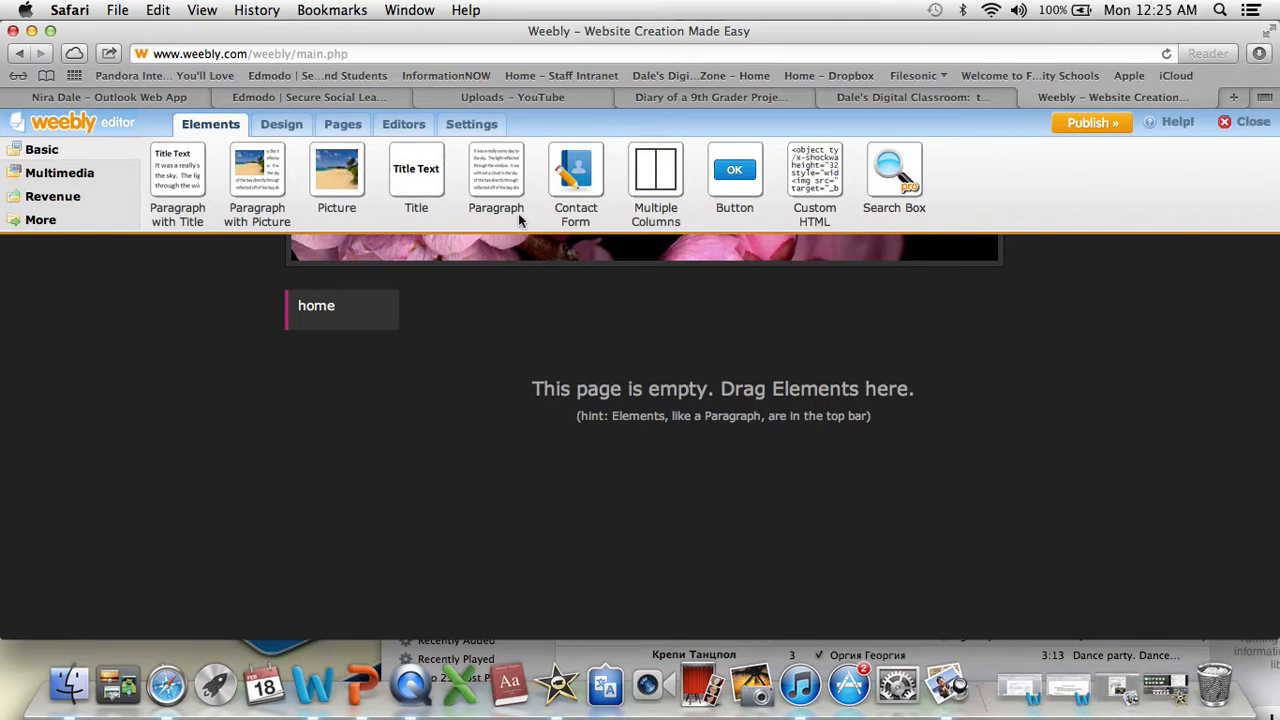
# - Add a Picture element to the home page and, above it, a centered Title element reading My Picture
pyautogui.moveTo(323, 168); pyautogui.dragTo(540, 400)
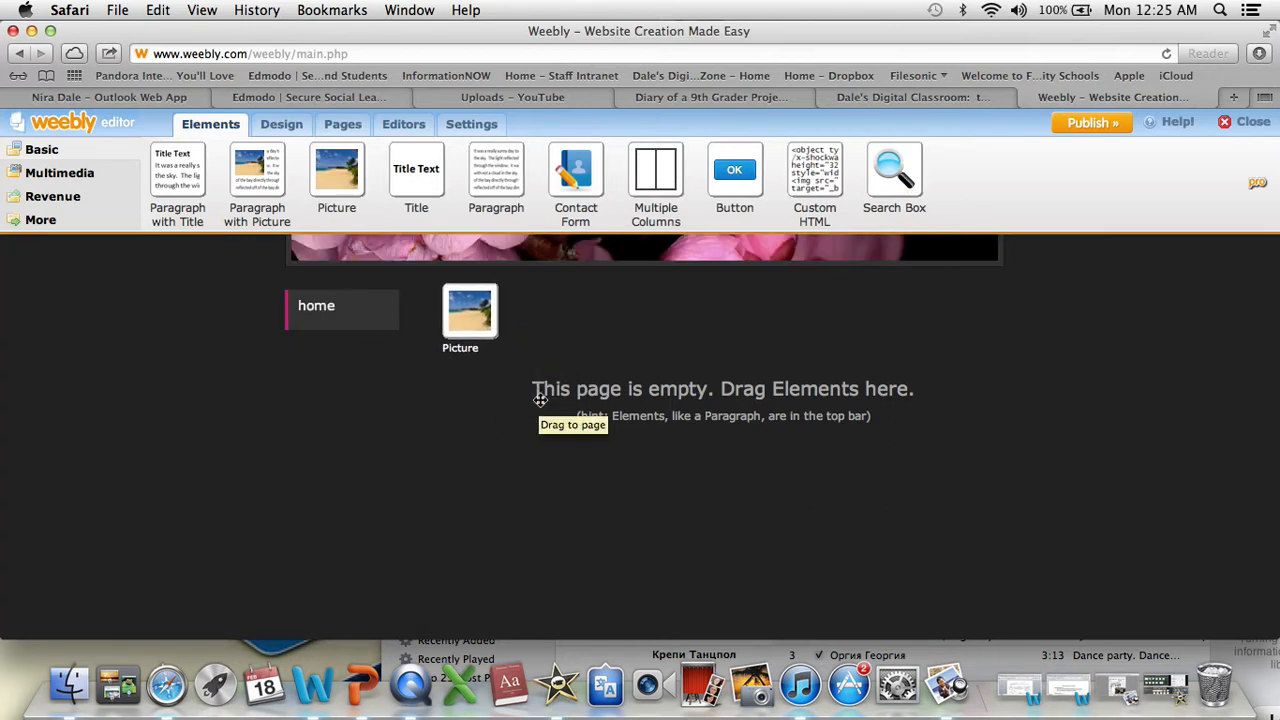
pyautogui.moveTo(418, 167); pyautogui.dragTo(552, 282)
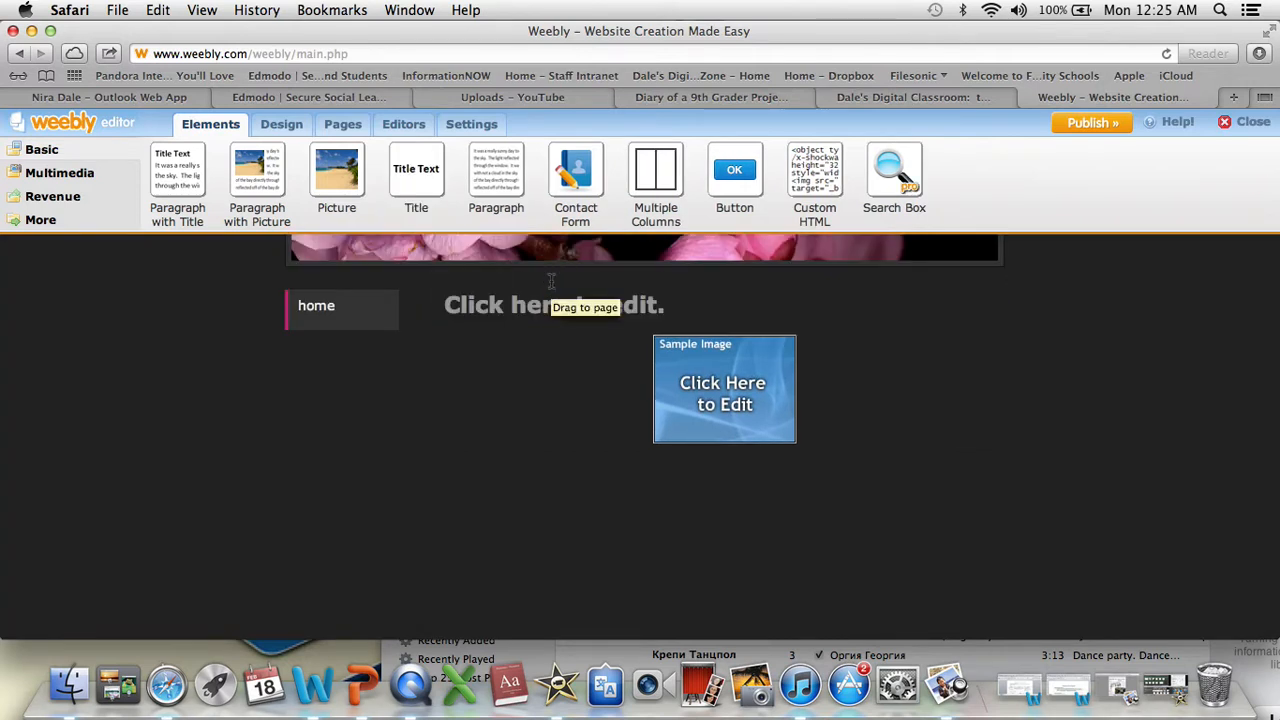
pyautogui.click(537, 305)
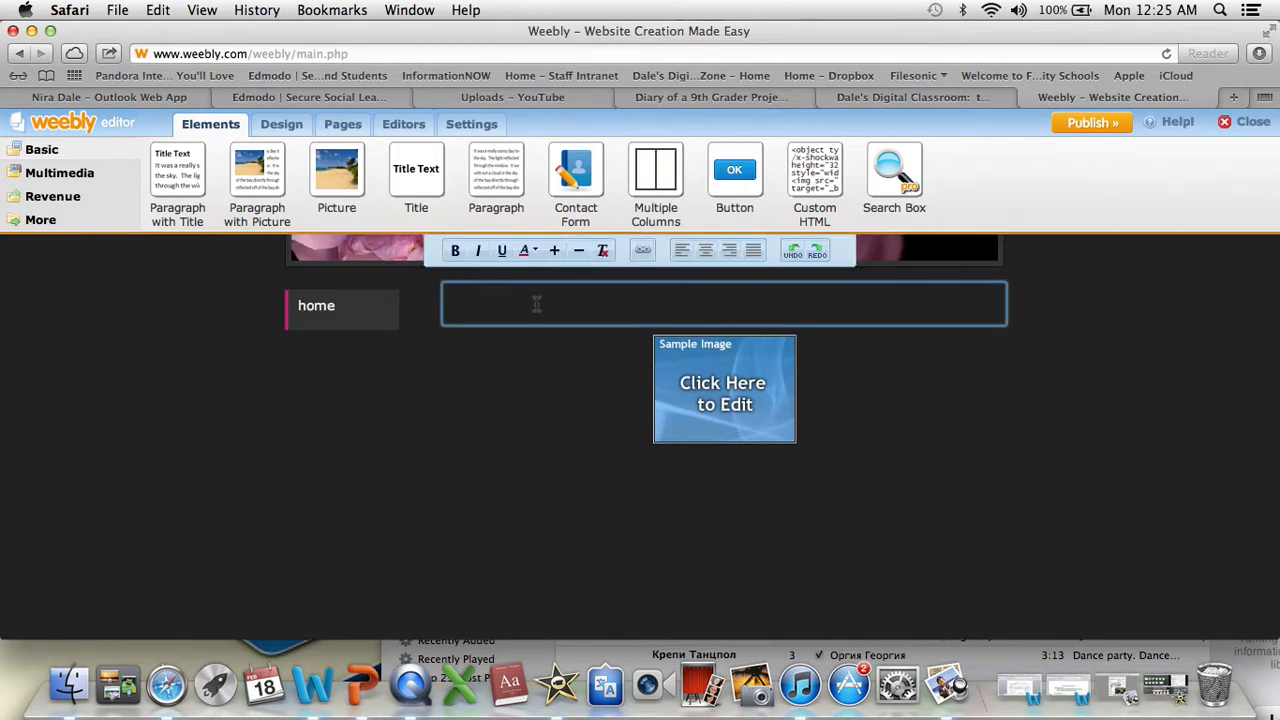
pyautogui.write('My Picture')
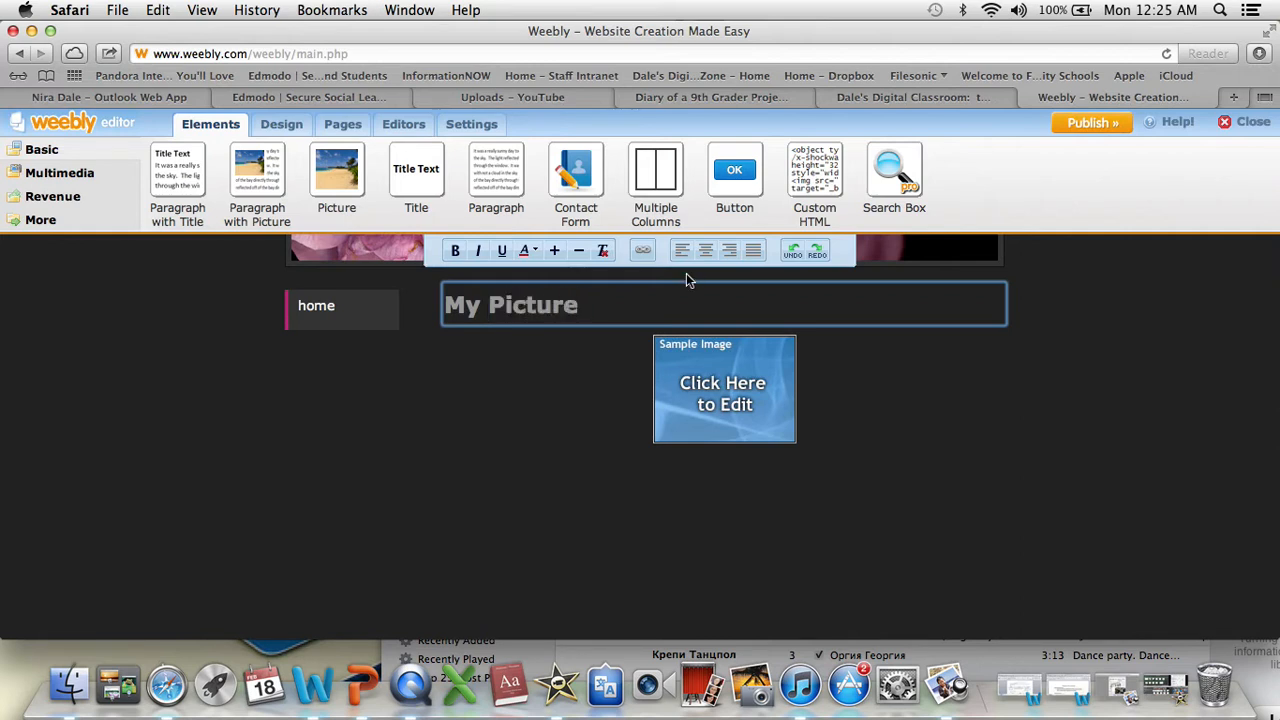
pyautogui.click(705, 250)
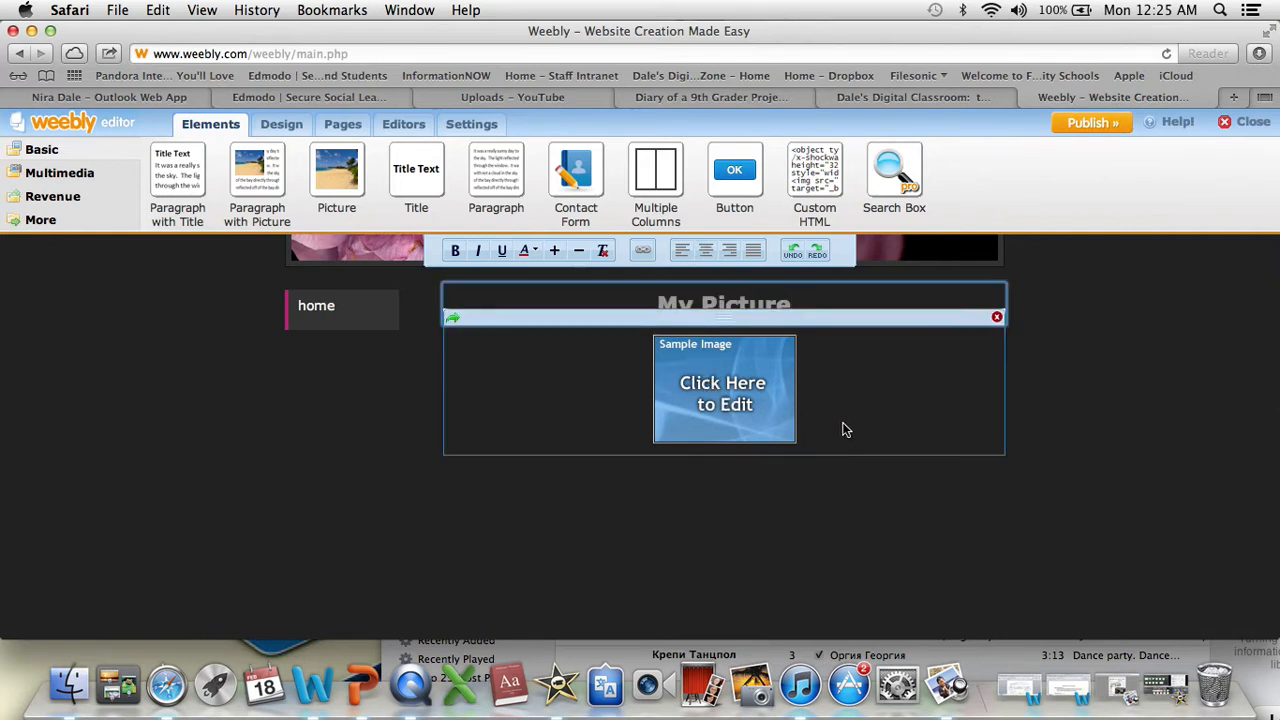
# - Open the image chooser for the sample picture below the My Picture title and search its images for dog
pyautogui.click(787, 405)
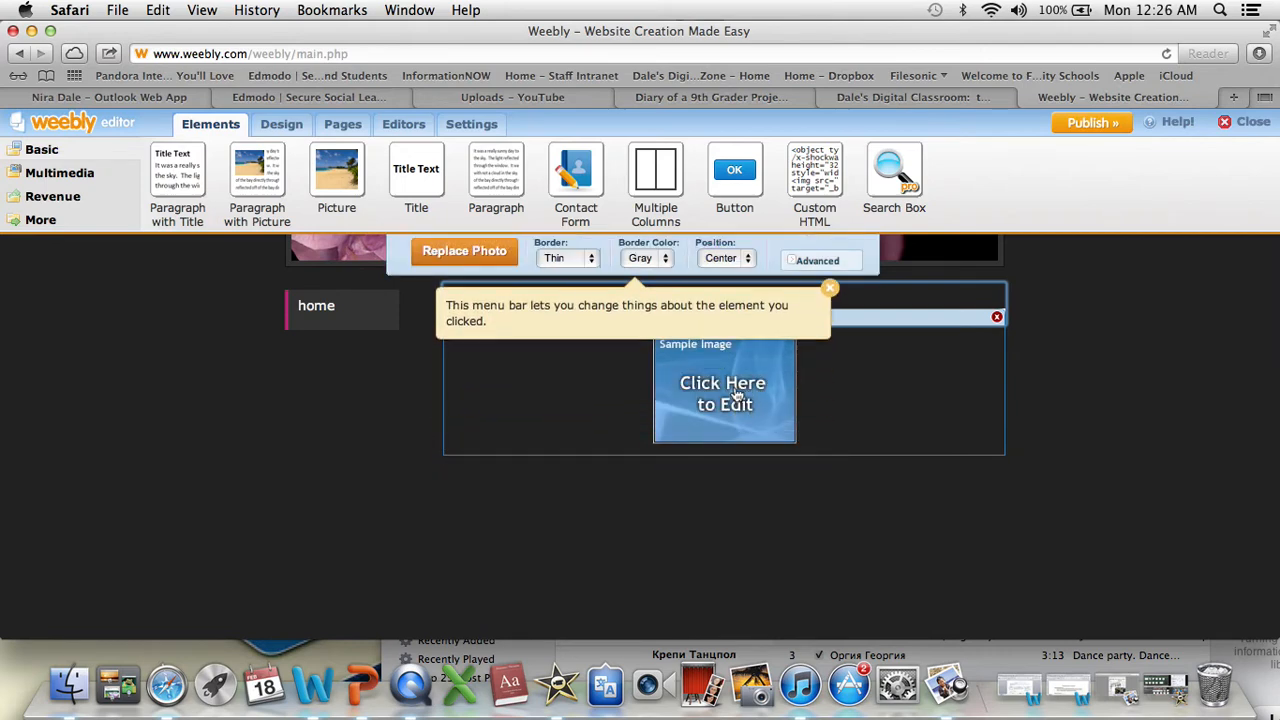
pyautogui.click(700, 380)
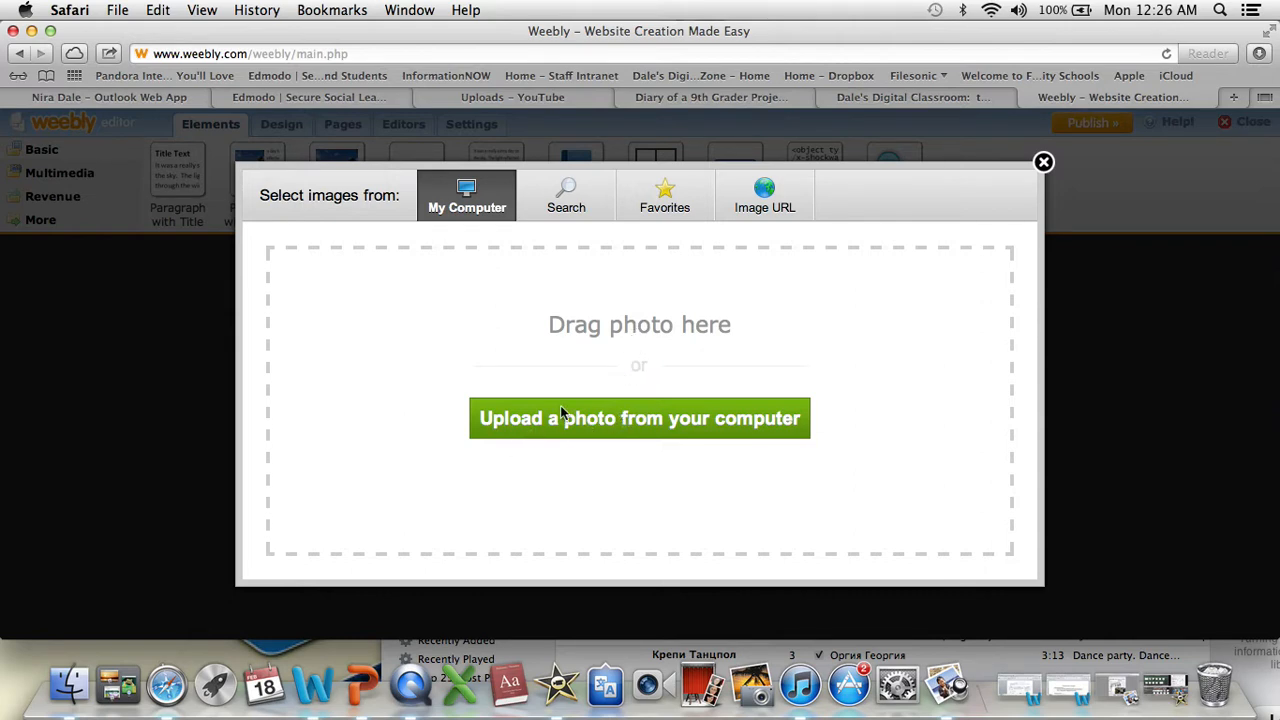
pyautogui.click(585, 206)
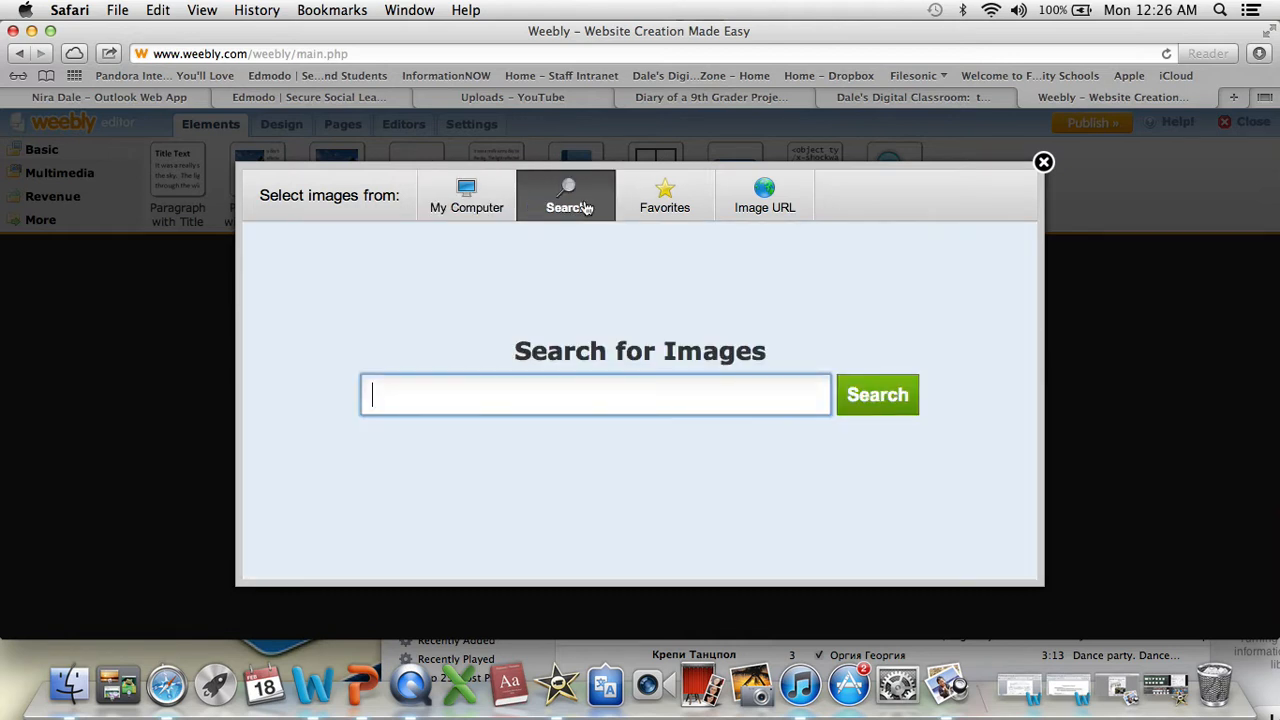
pyautogui.write('dog')
pyautogui.press('Return')
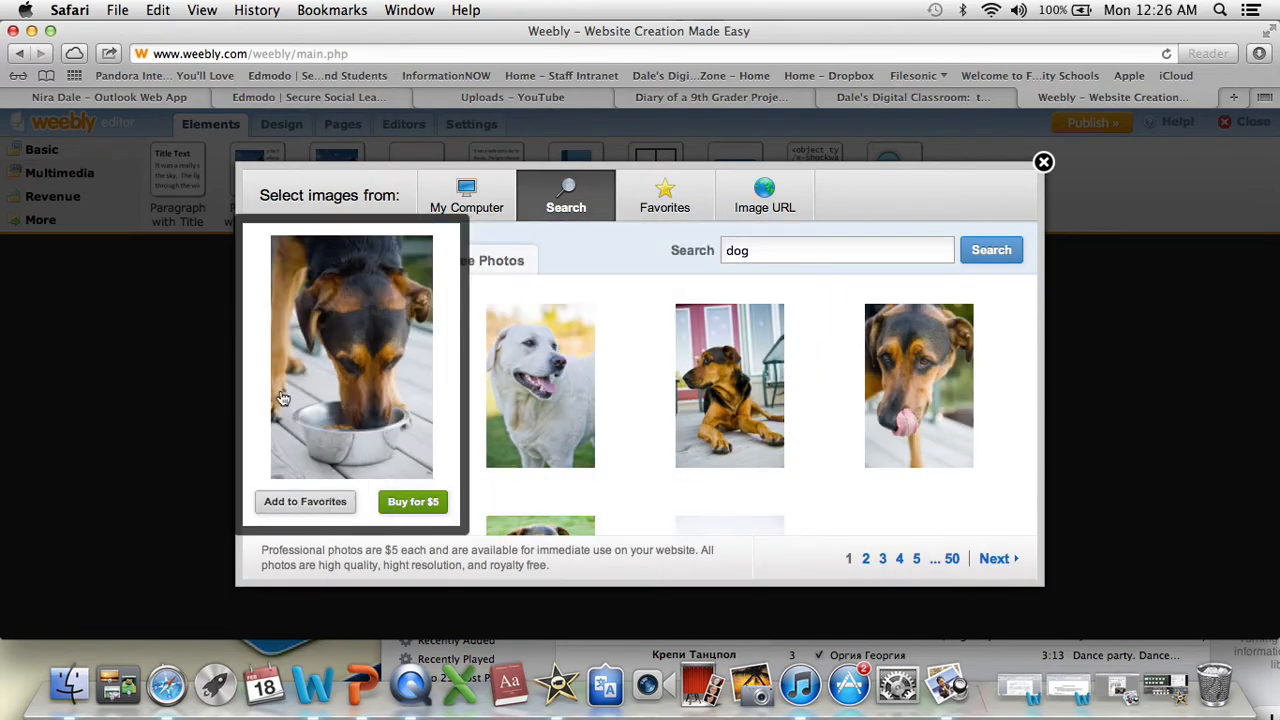
# - Fill the picture element with the kitten photo captioned HELP! from the free photo results
pyautogui.click(283, 398)
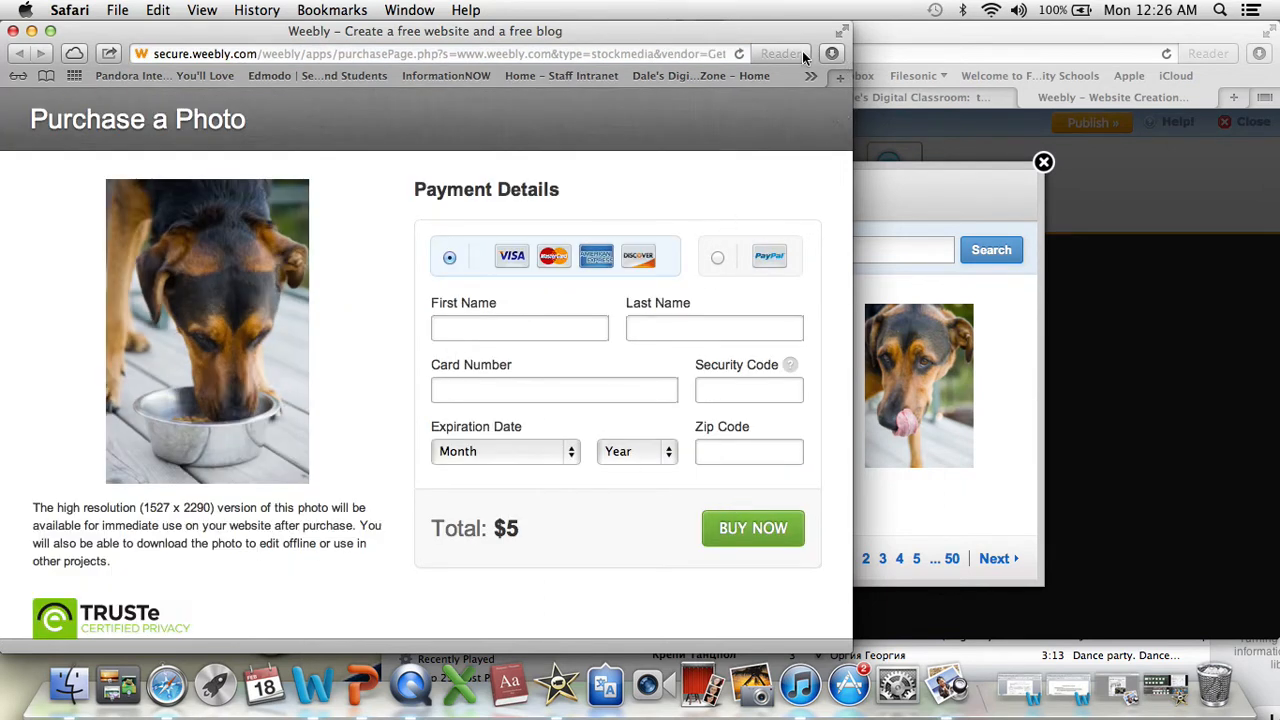
pyautogui.click(13, 31)
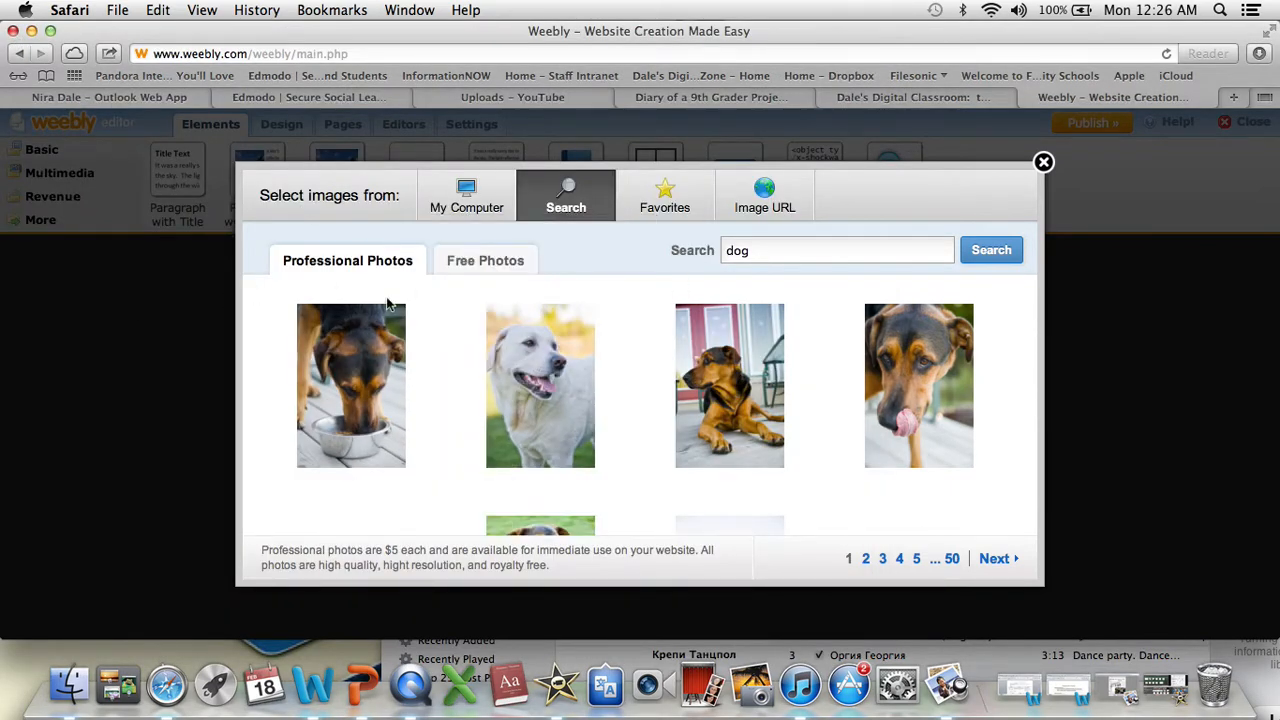
pyautogui.click(456, 265)
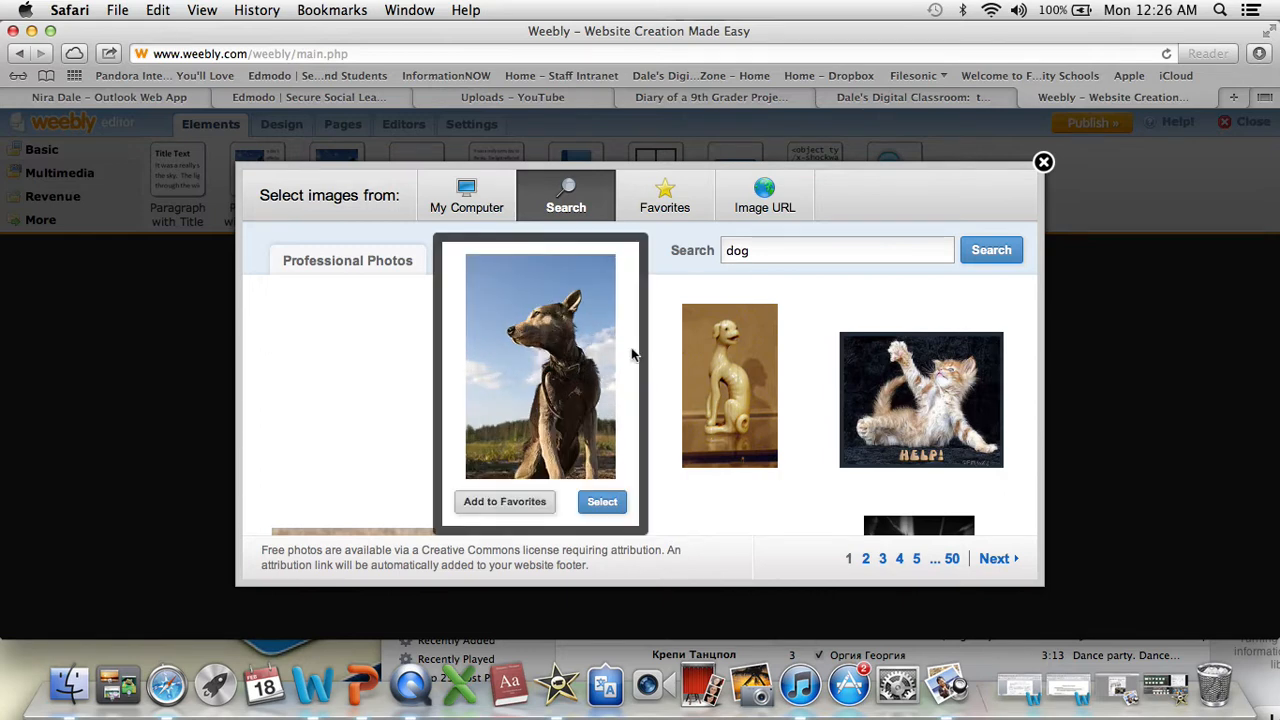
pyautogui.click(928, 412)
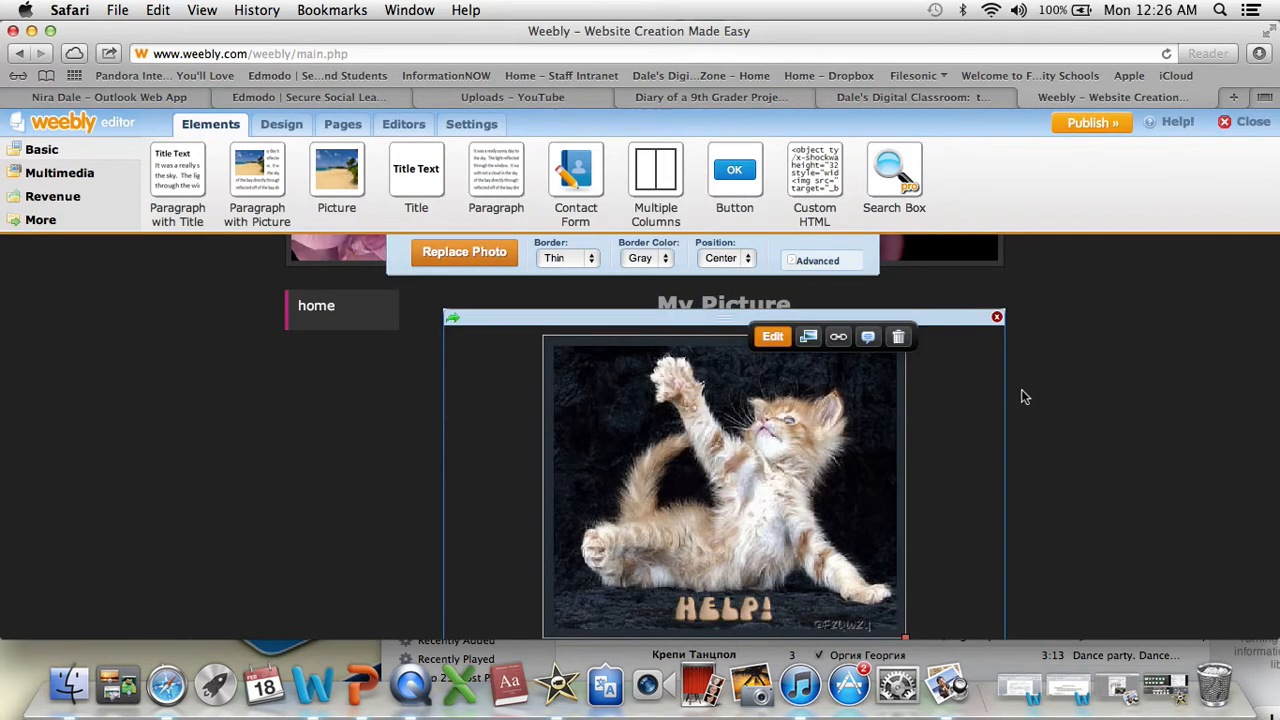
# - Start linking the kitten picture, switch to Edmodo and copy the link to the post "What do you all think about this application?" in the 12/13 ALL student group
pyautogui.click(839, 338)
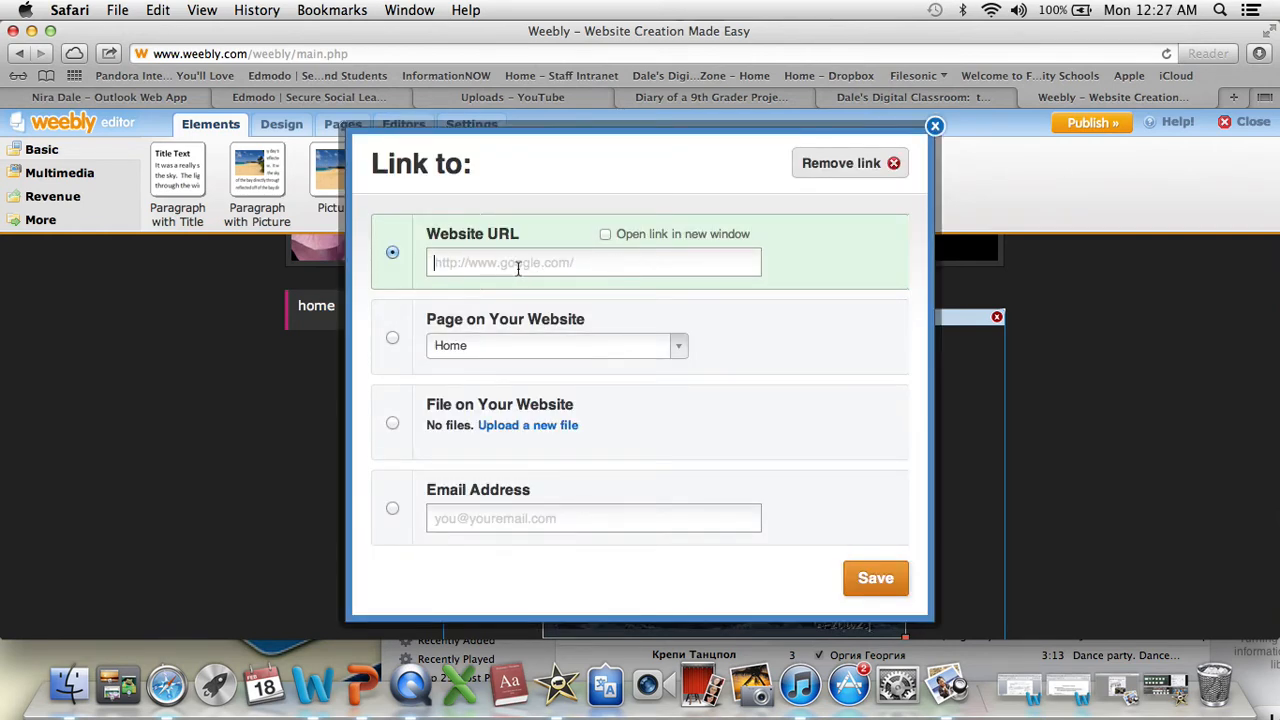
pyautogui.click(294, 100)
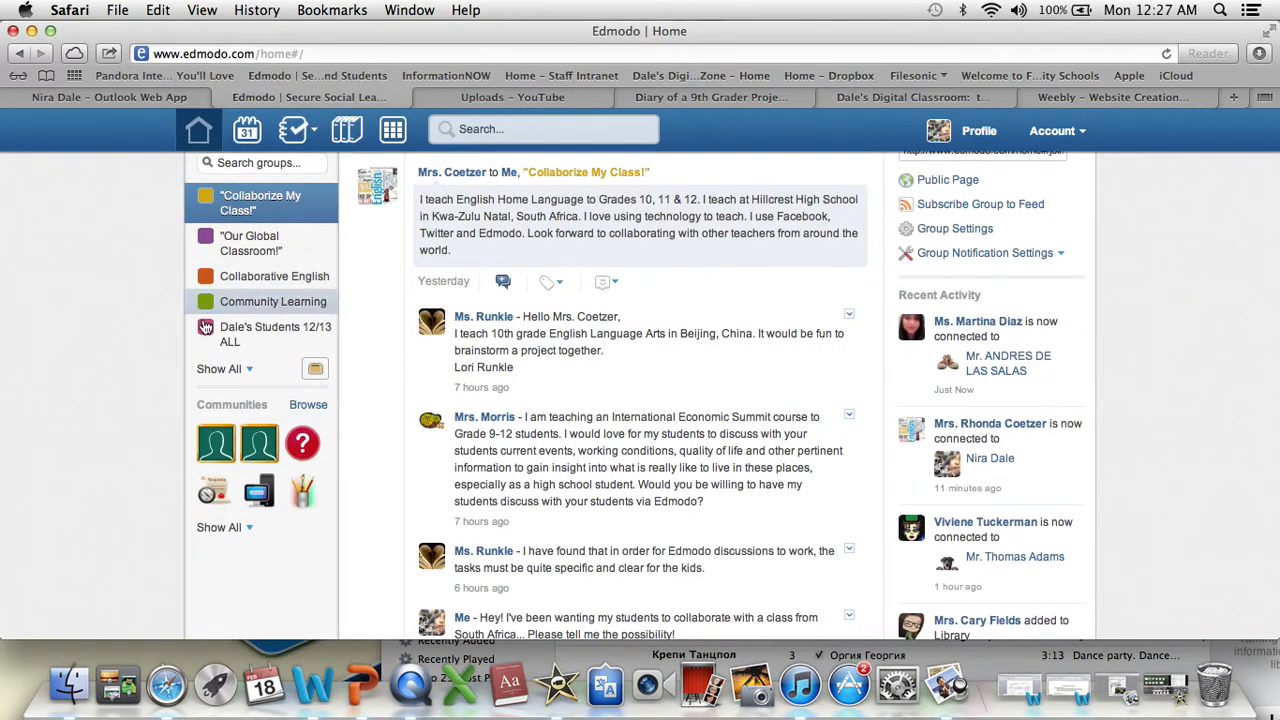
pyautogui.click(263, 345)
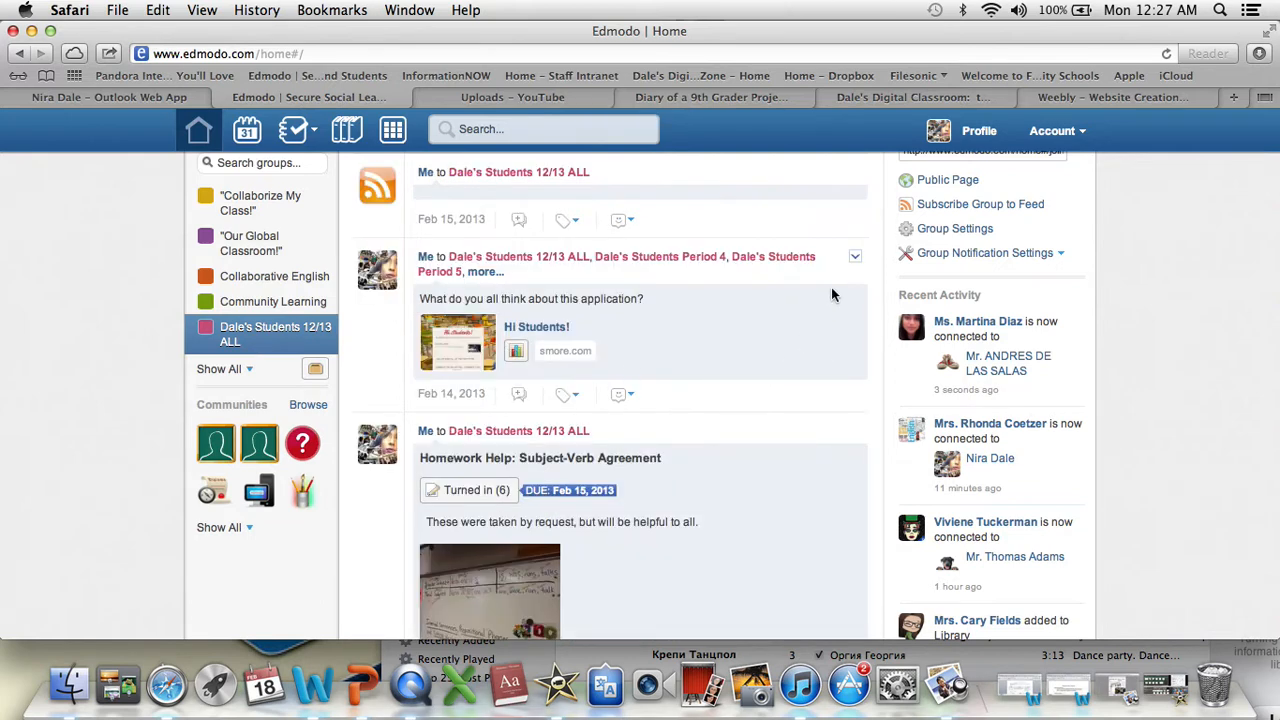
pyautogui.click(855, 262)
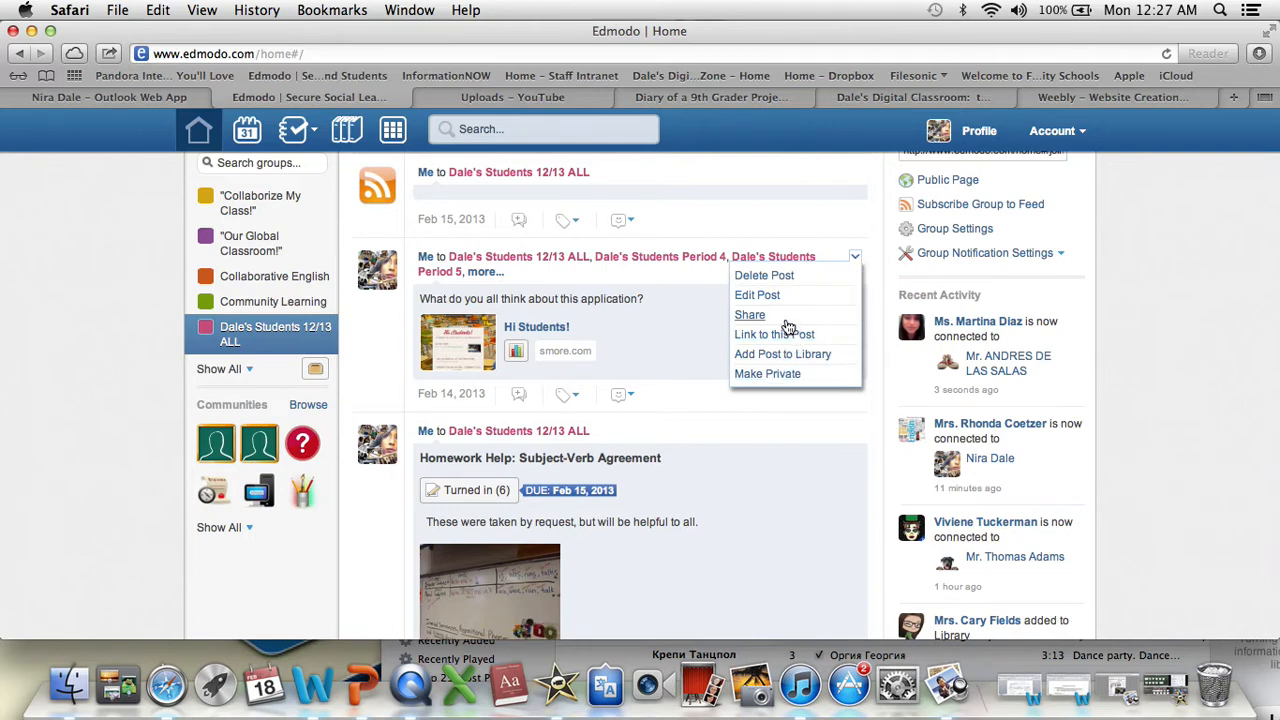
pyautogui.click(788, 336)
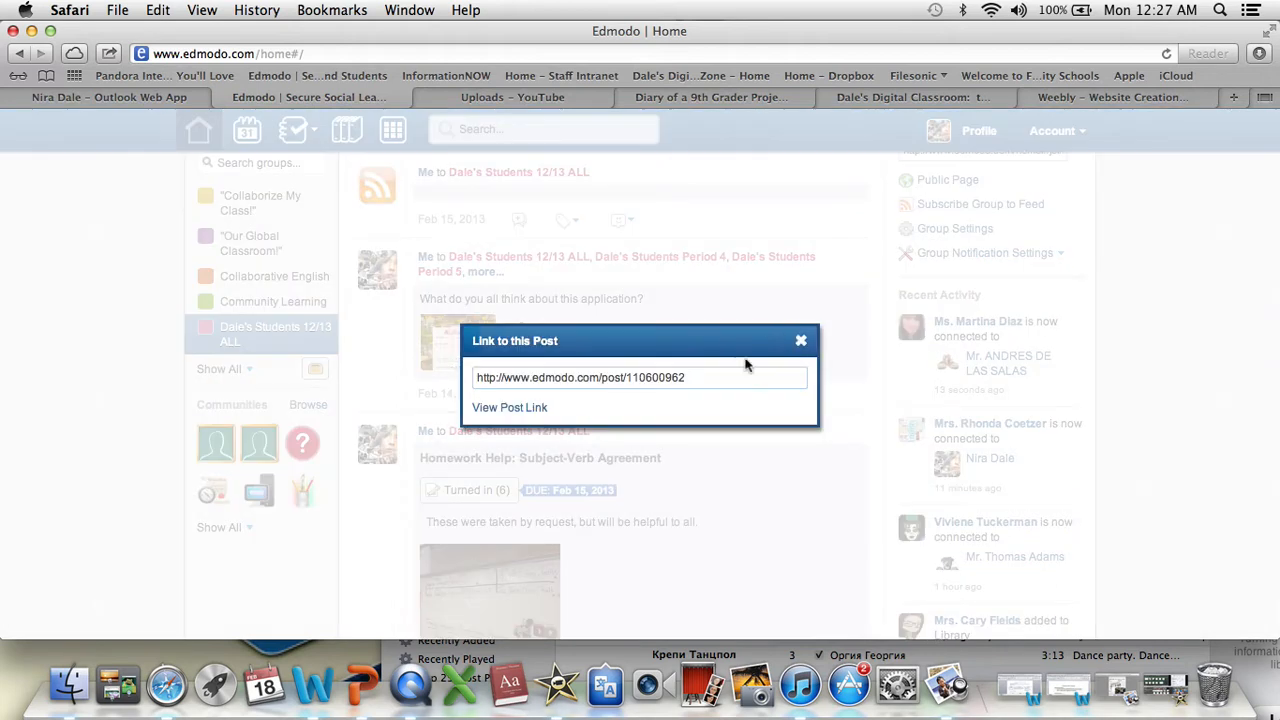
pyautogui.moveTo(708, 377); pyautogui.dragTo(476, 379)
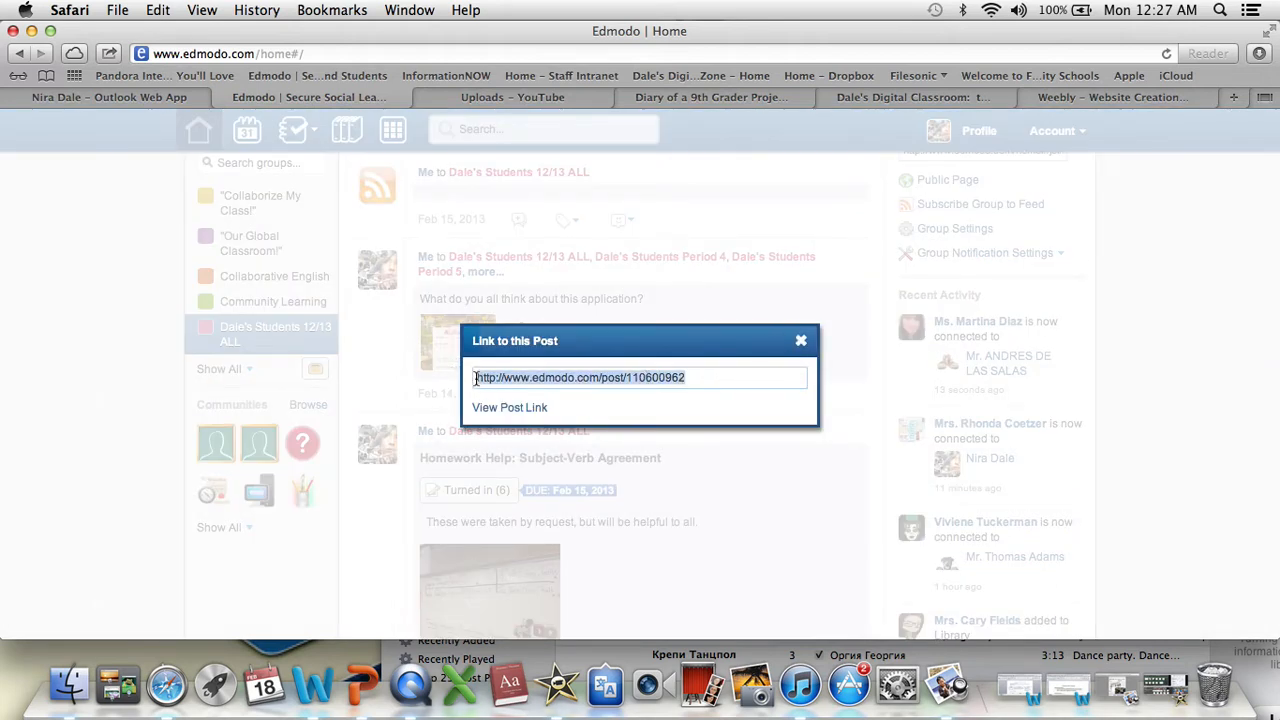
pyautogui.rightClick(532, 378)
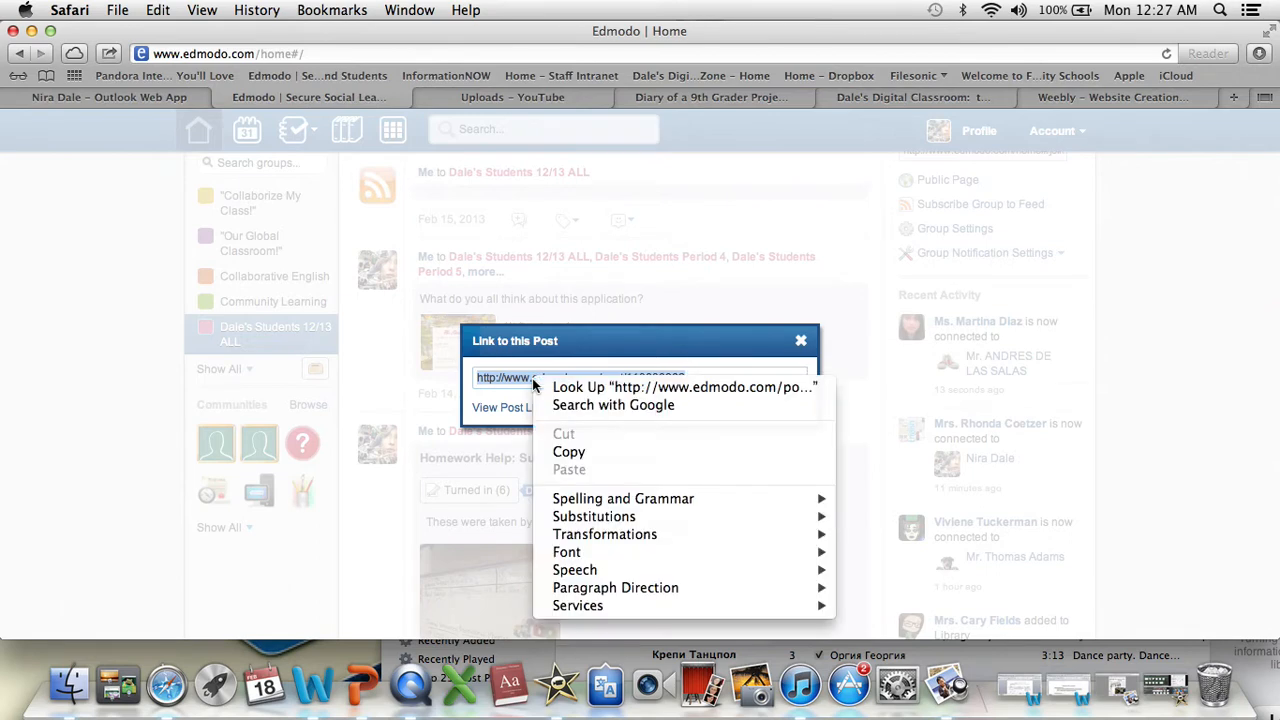
pyautogui.click(568, 452)
pyautogui.click(801, 341)
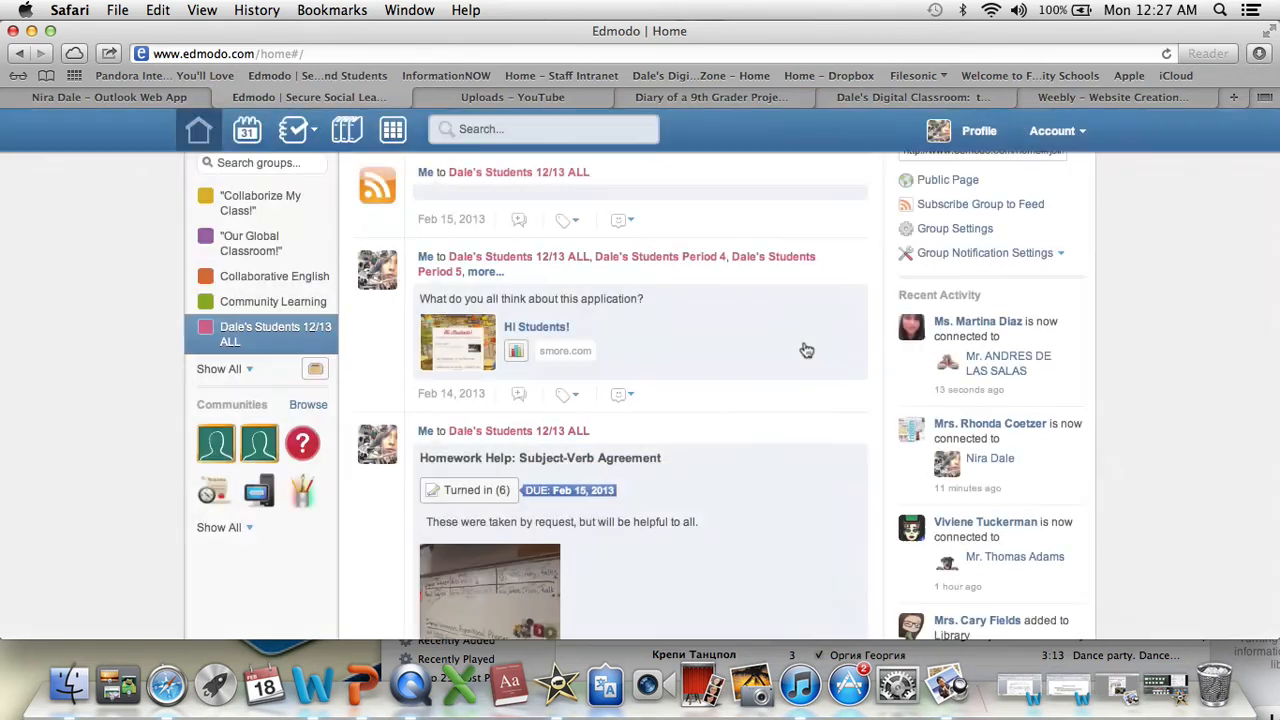
# - View the link to the same Edmodo post once more and dismiss it
pyautogui.click(856, 261)
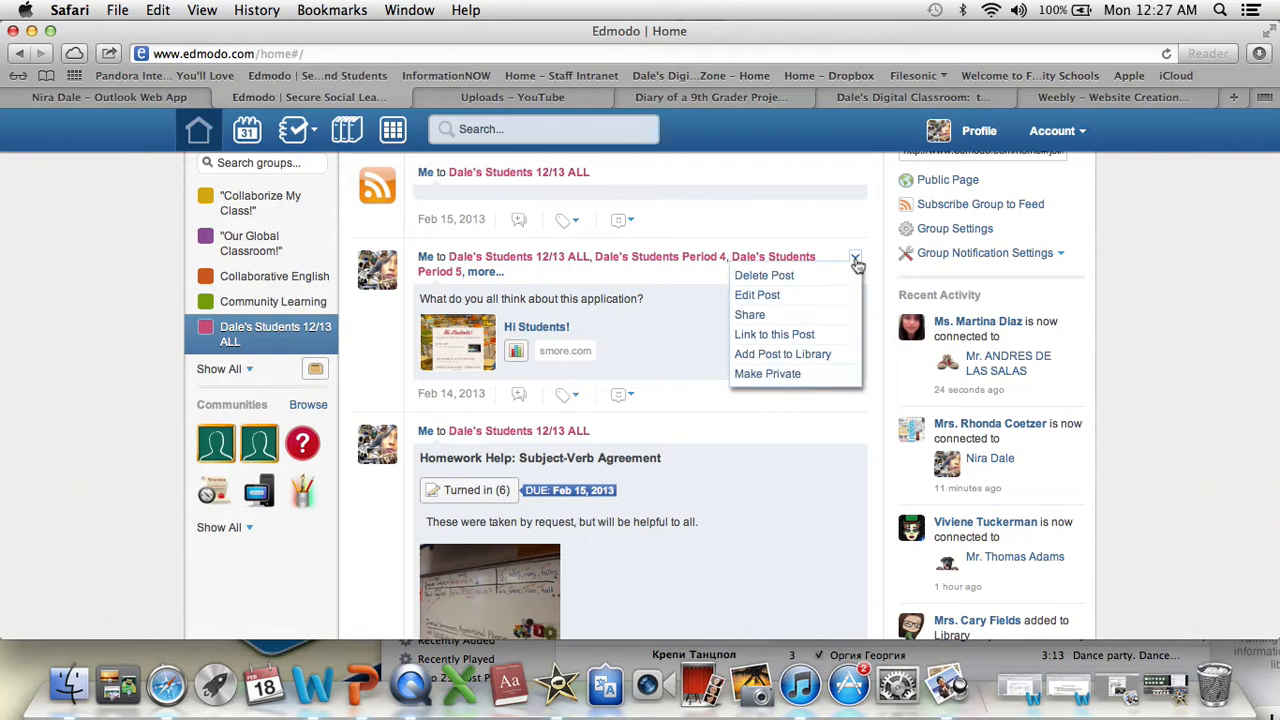
pyautogui.click(797, 337)
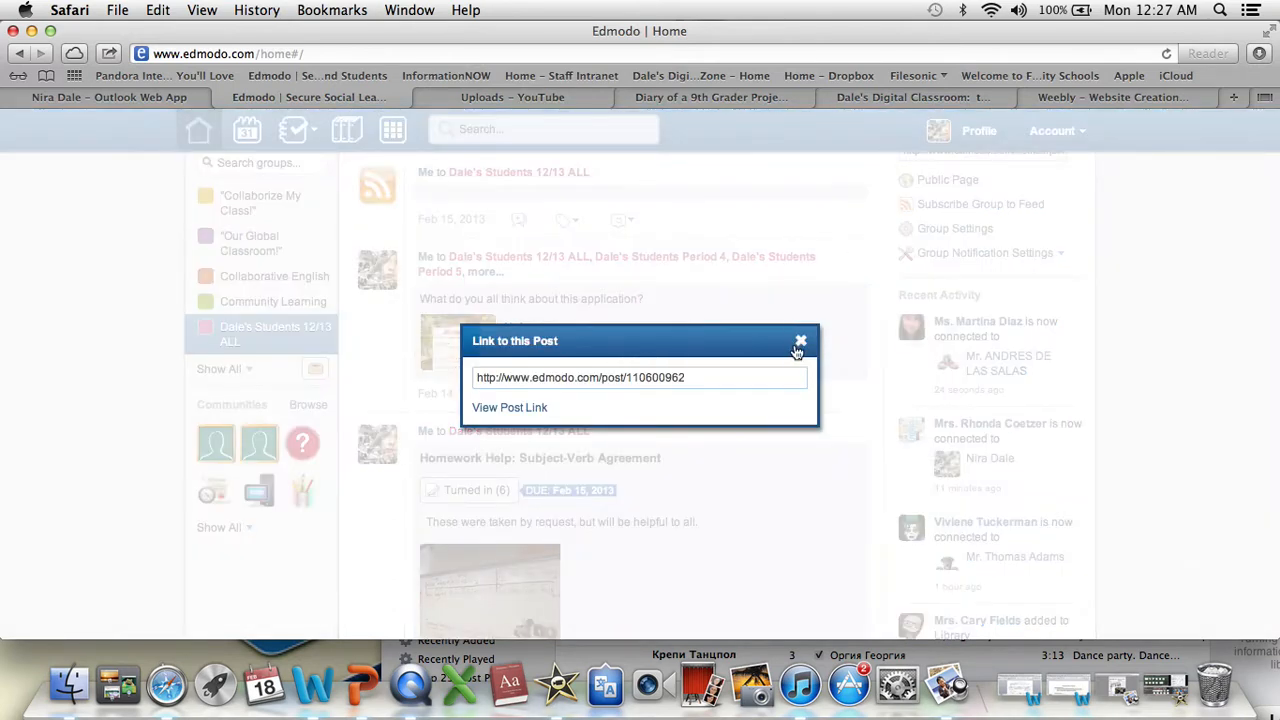
pyautogui.click(800, 344)
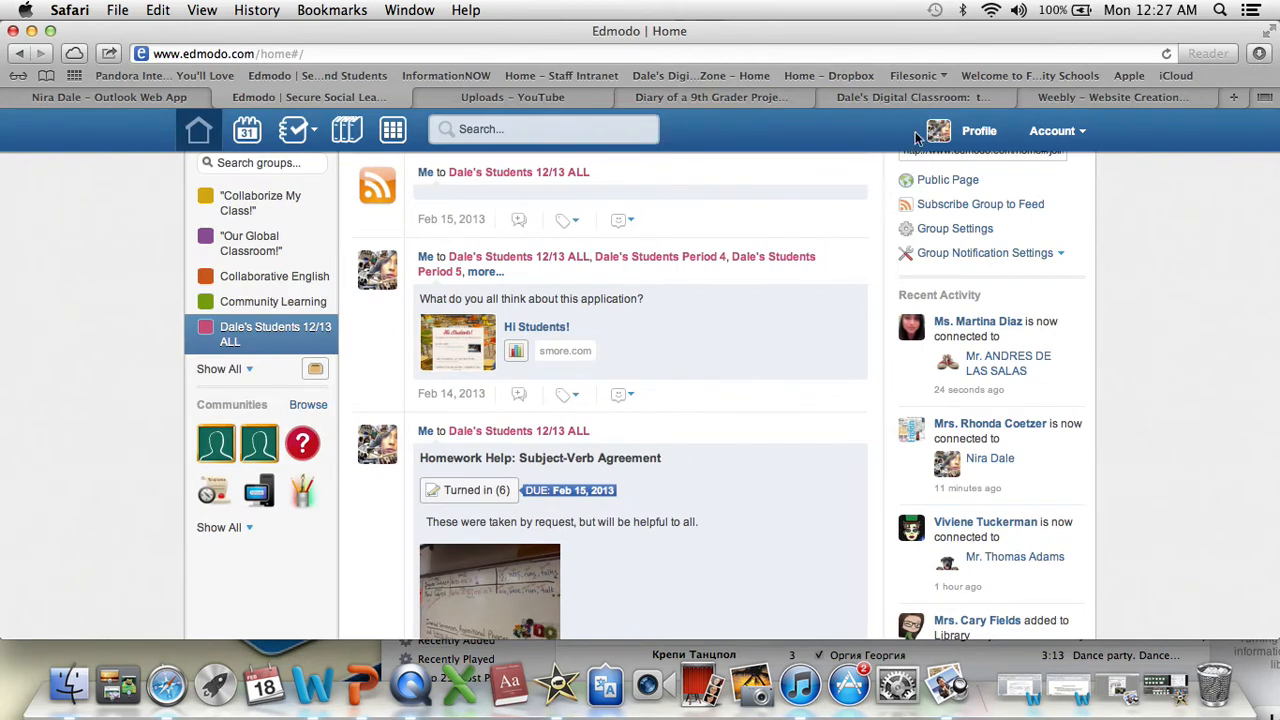
pyautogui.click(1068, 104)
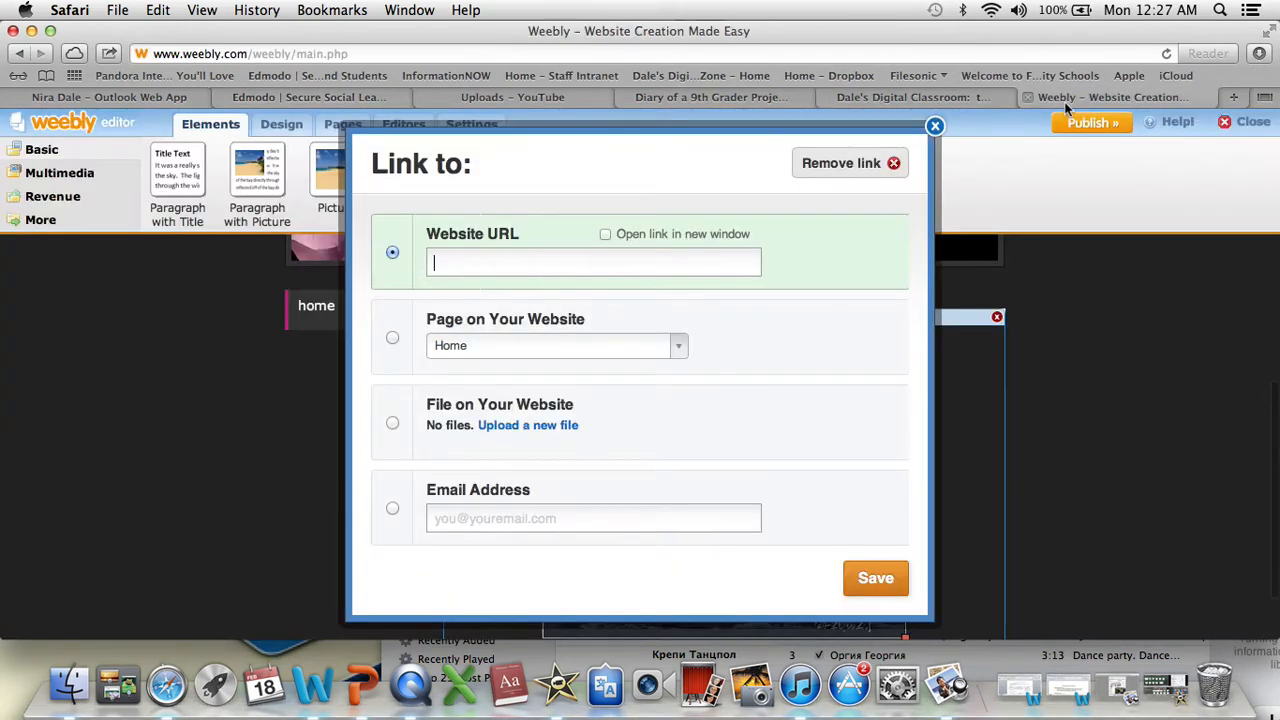
pyautogui.rightClick(455, 265)
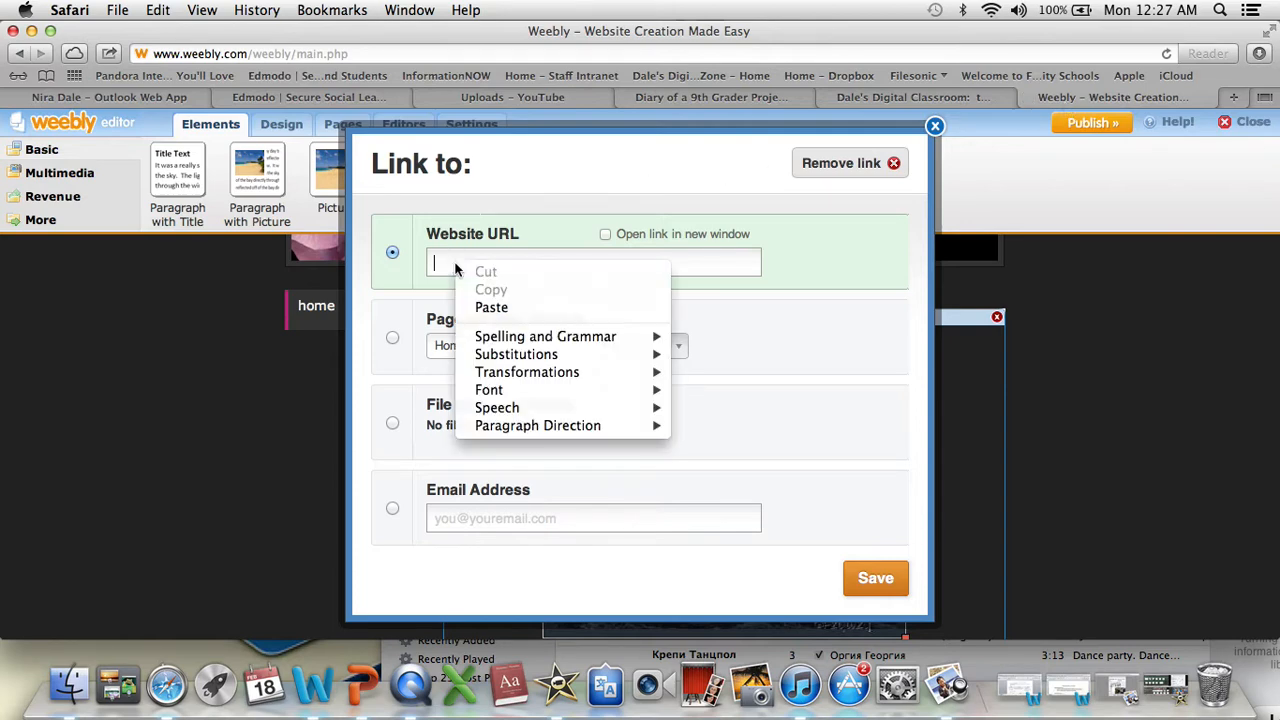
pyautogui.click(491, 310)
pyautogui.click(493, 317)
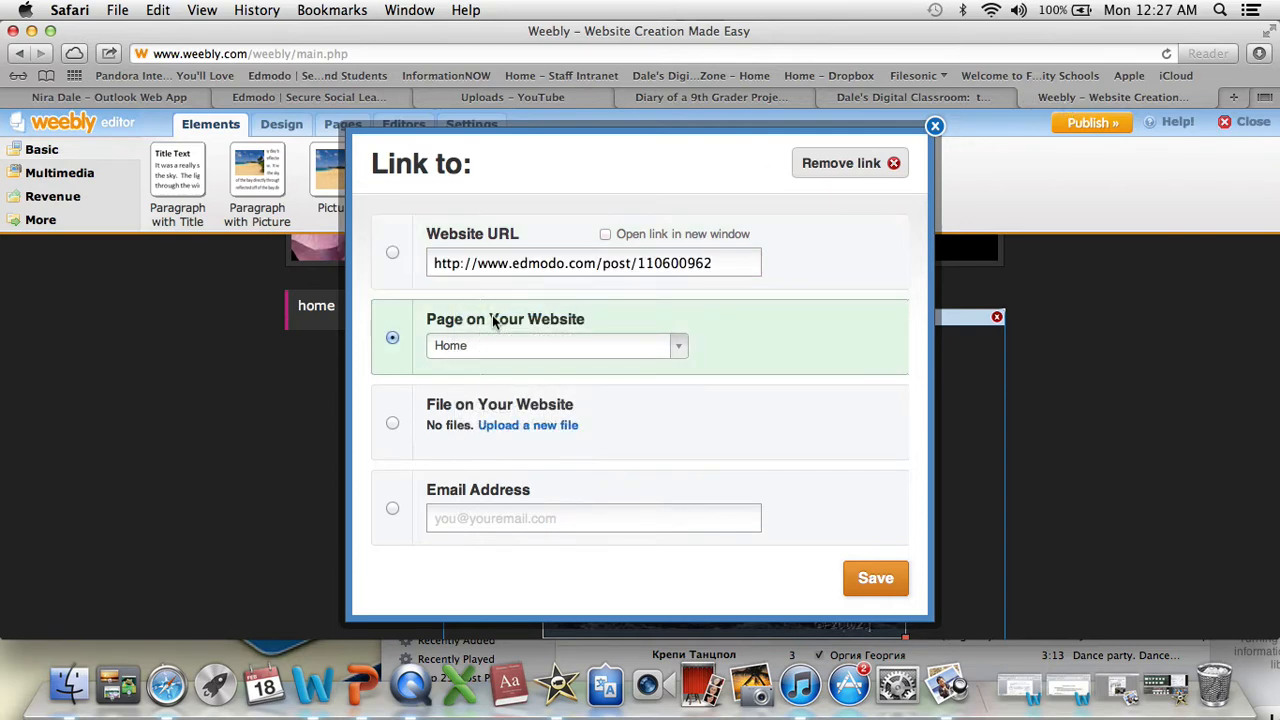
pyautogui.click(392, 252)
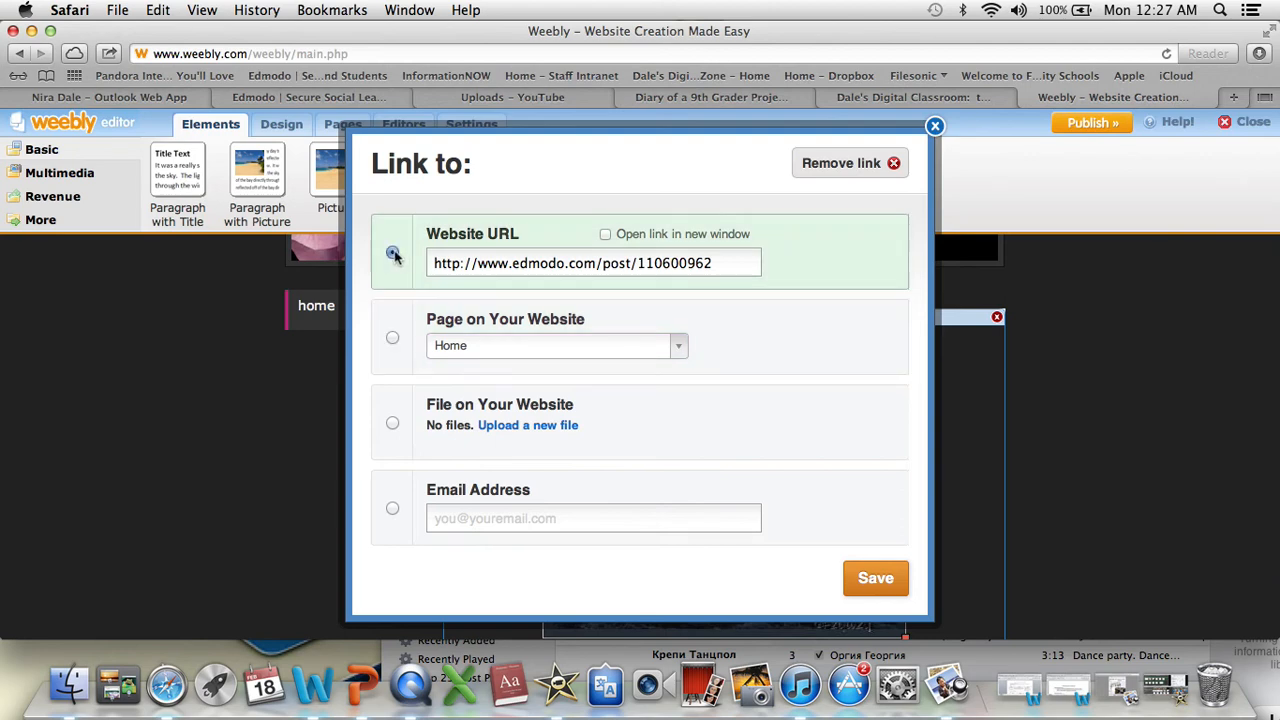
pyautogui.click(884, 580)
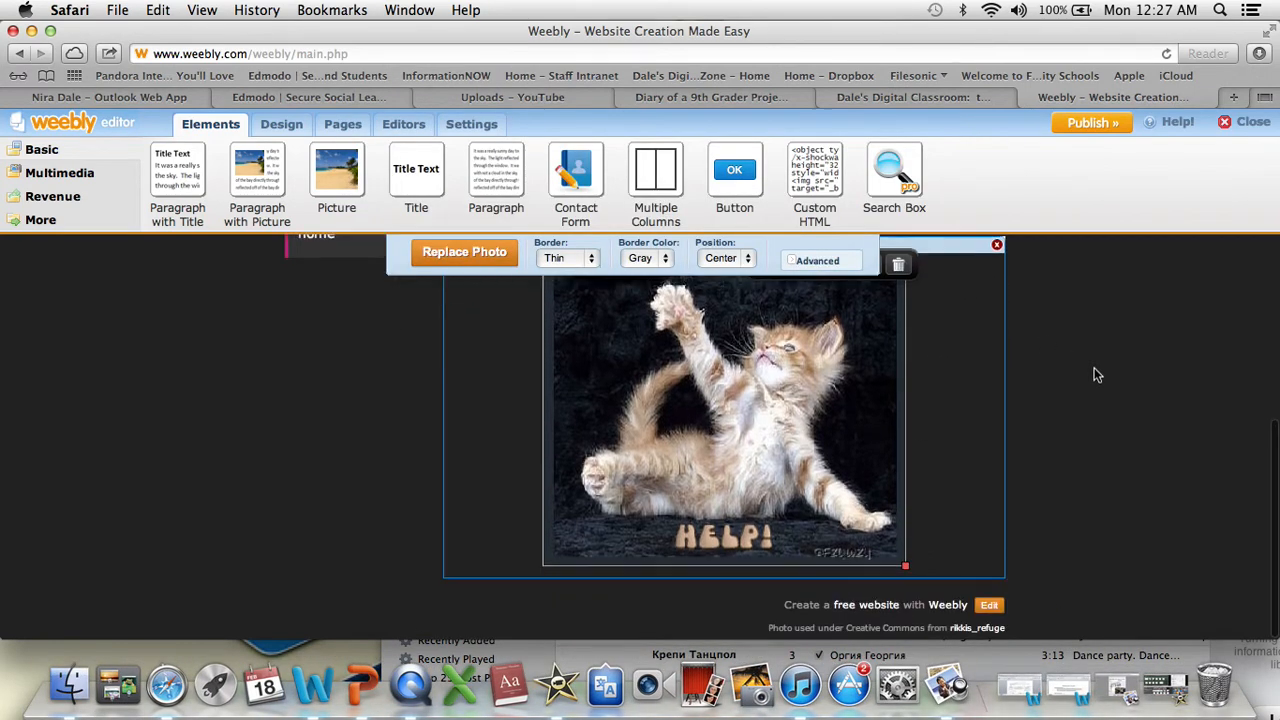
# - Try to add a Title element below the kitten picture, and reload the editor page
pyautogui.scroll(3, 1095, 375)
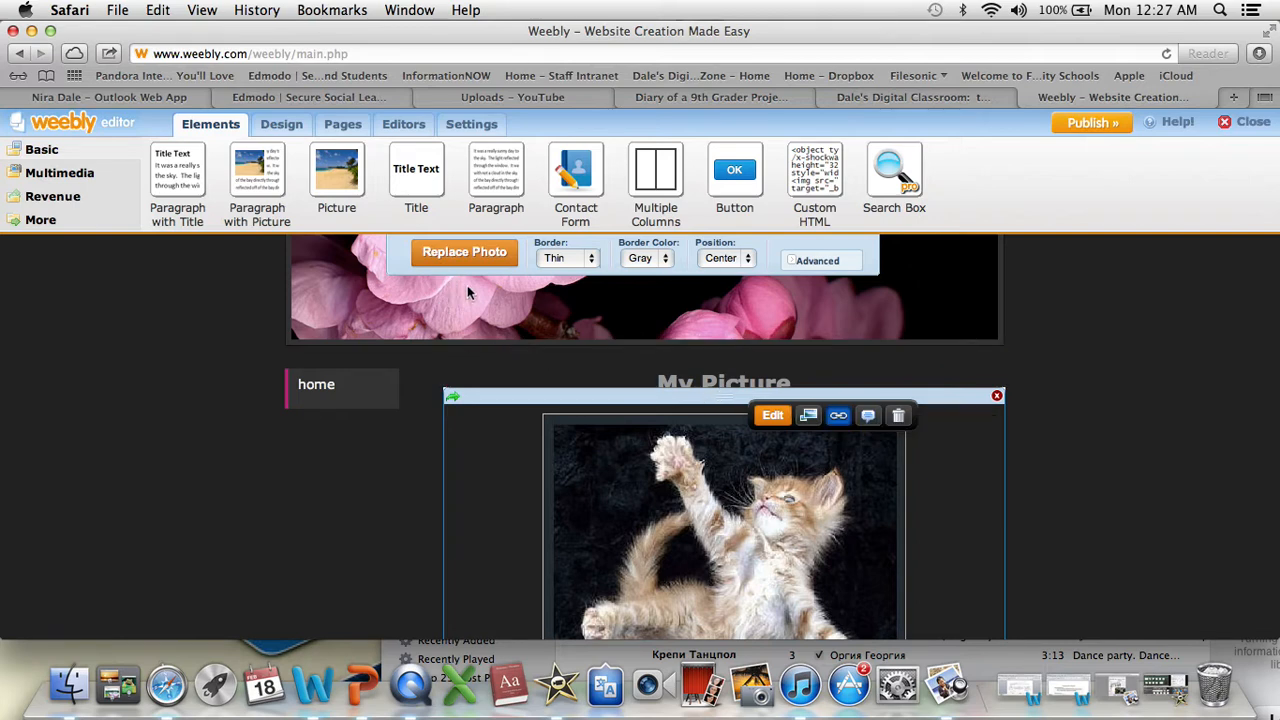
pyautogui.scroll(-3, 368, 477)
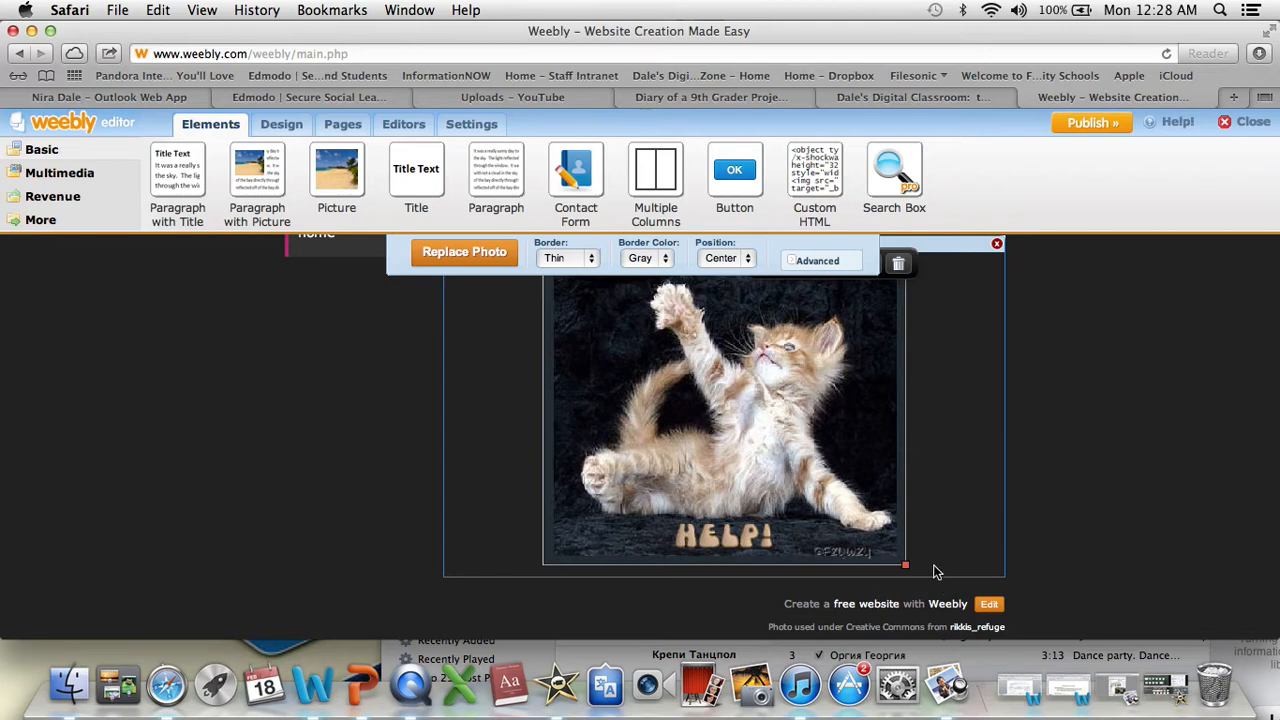
pyautogui.moveTo(418, 203); pyautogui.dragTo(545, 595)
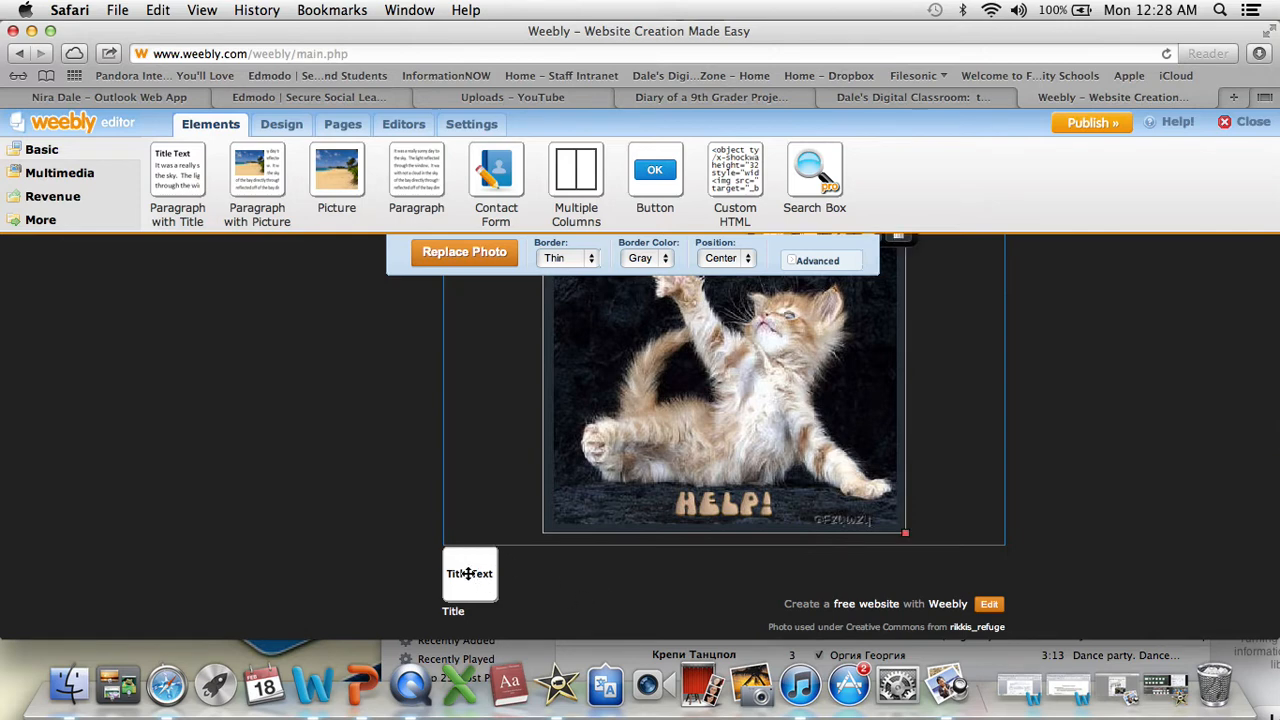
pyautogui.click(1168, 54)
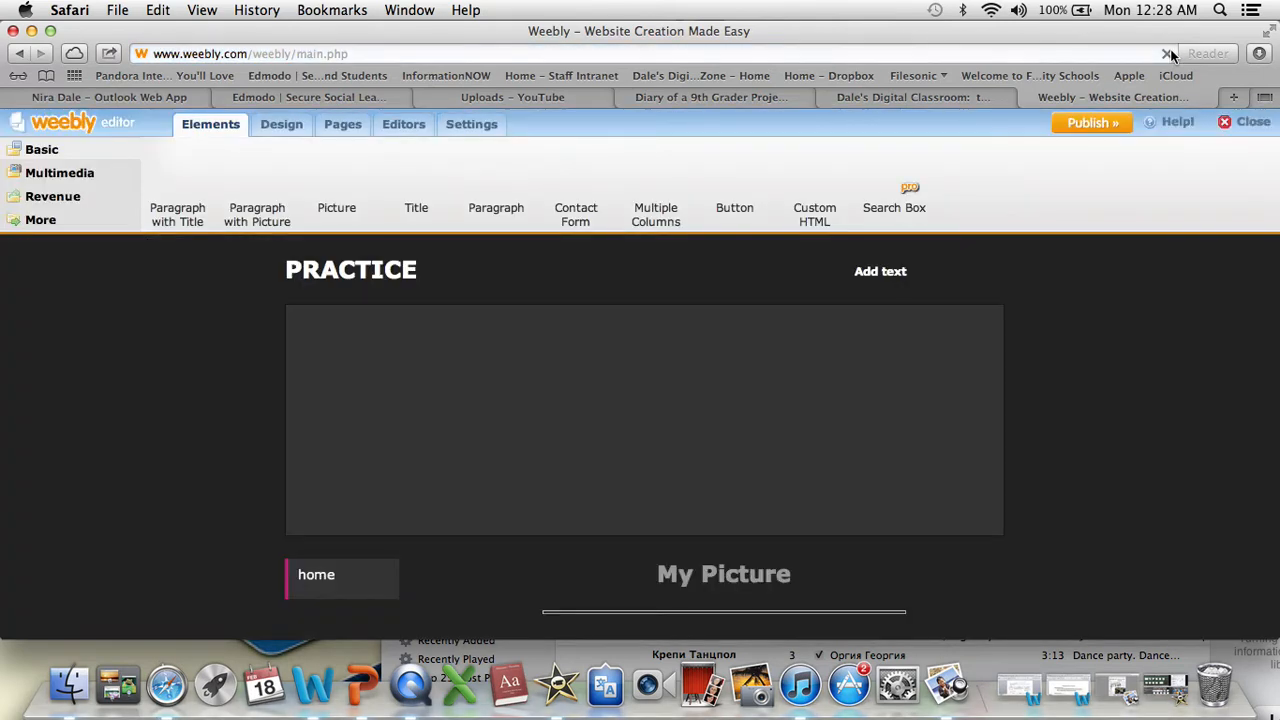
# - Add a Title element below the kitten picture, reading My Blog and centered
pyautogui.scroll(-5, 1020, 455)
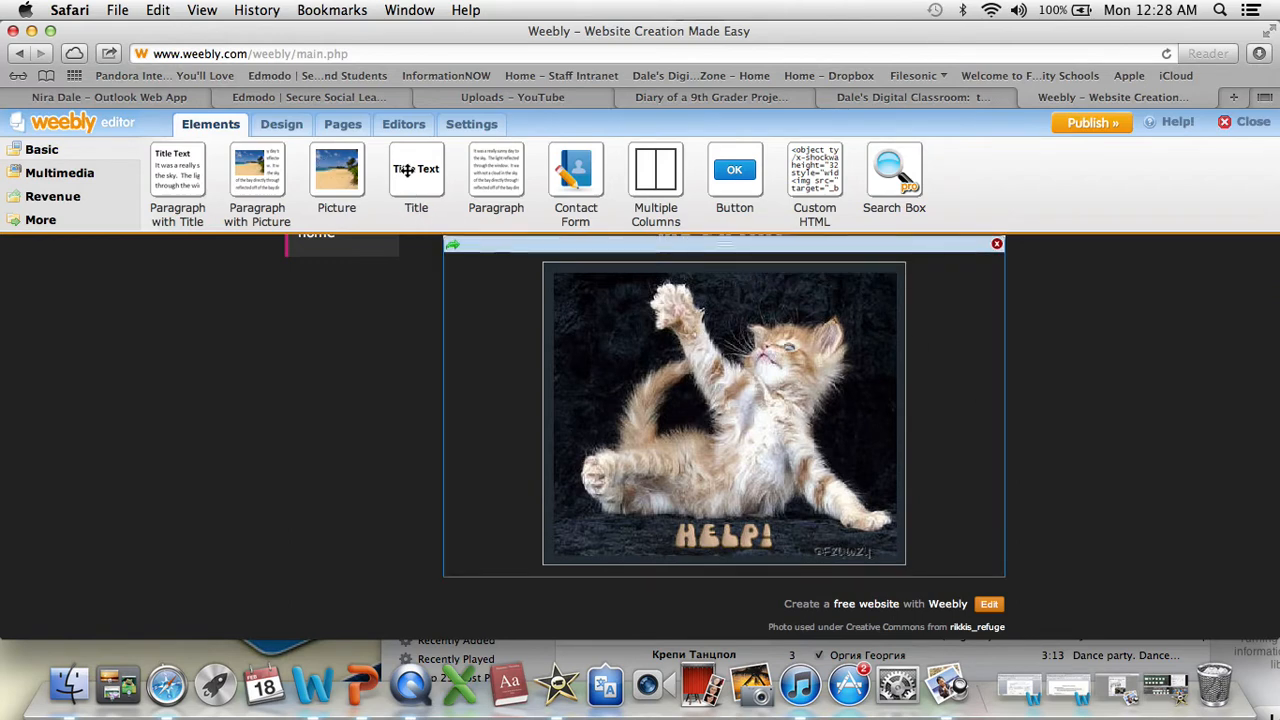
pyautogui.moveTo(408, 171); pyautogui.dragTo(517, 543)
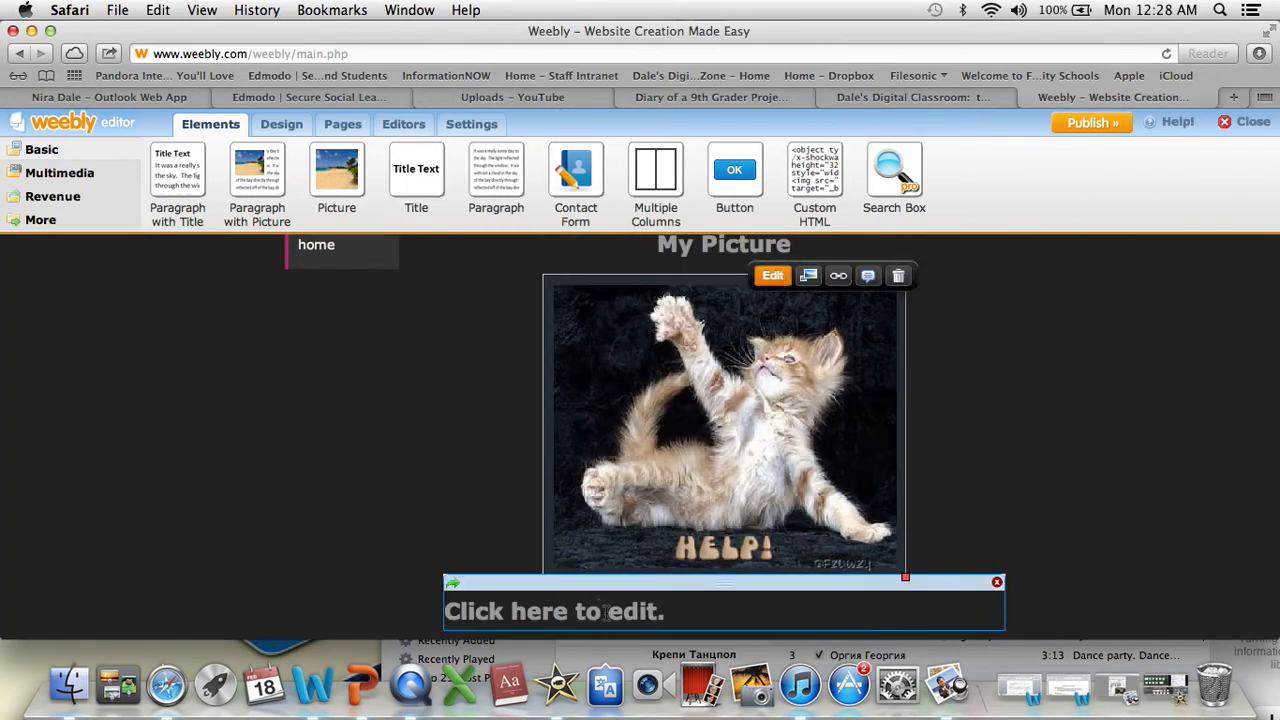
pyautogui.click(664, 612)
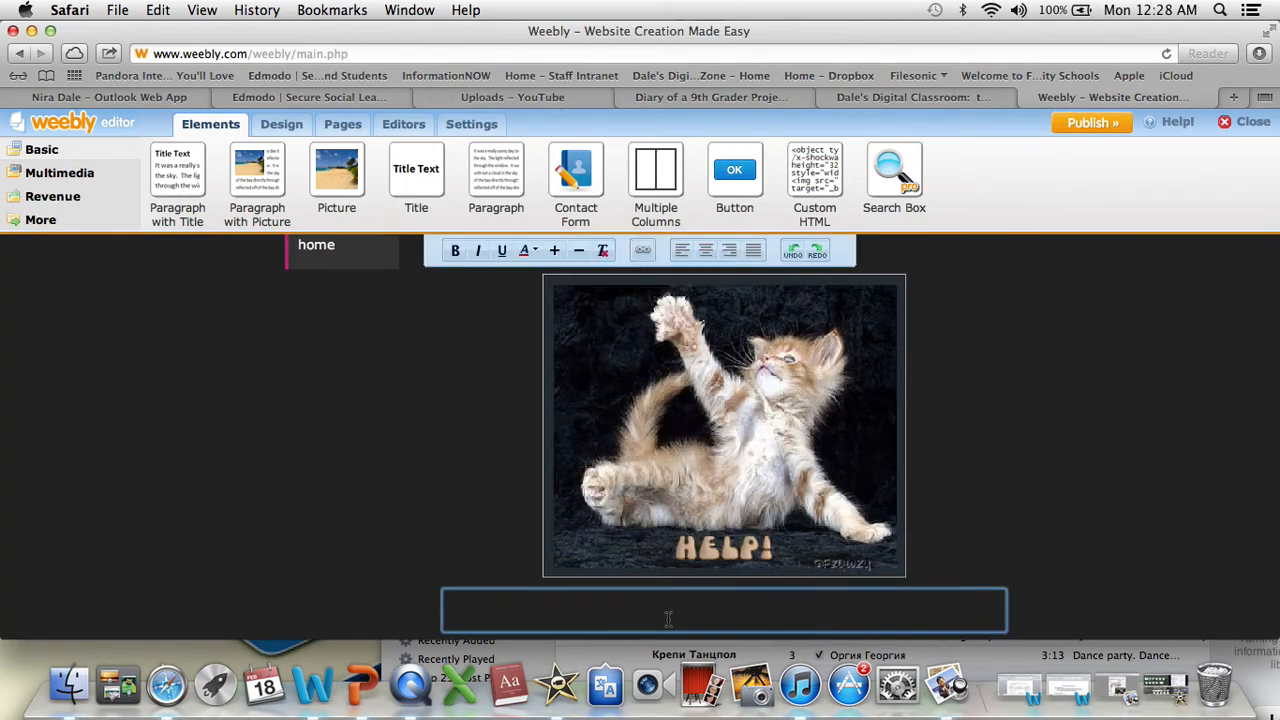
pyautogui.write('My Blog')
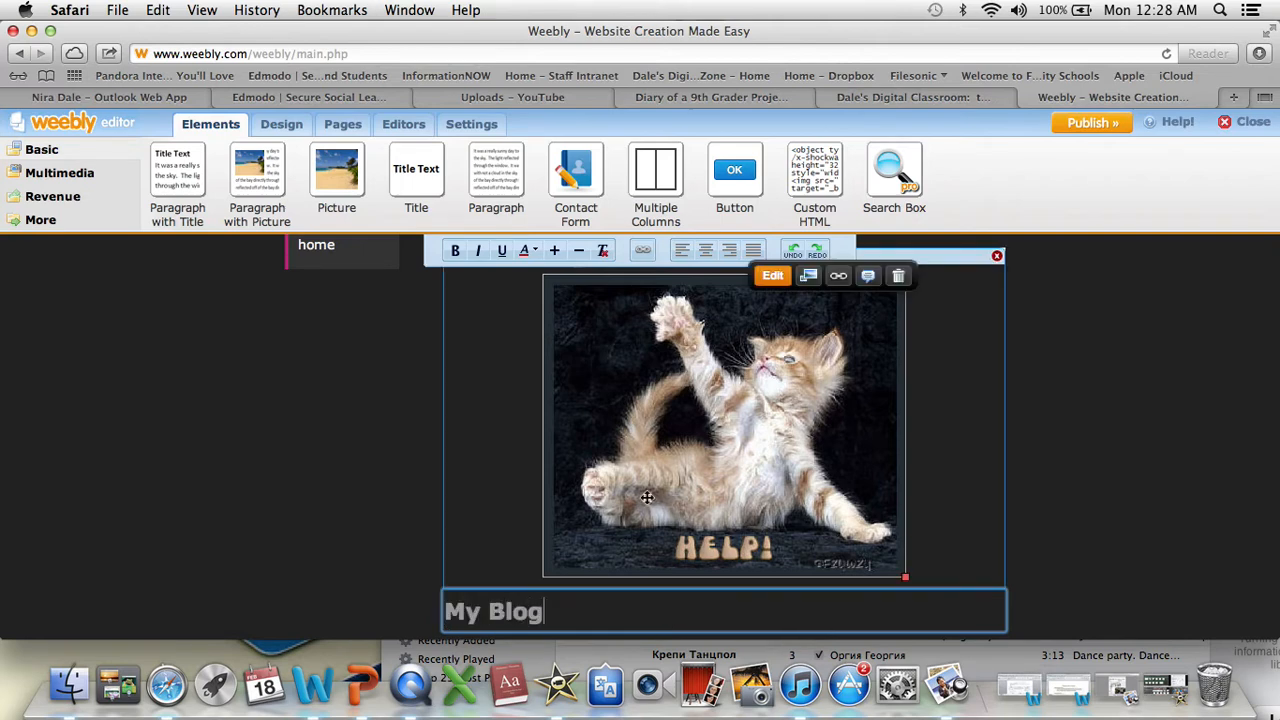
pyautogui.click(706, 251)
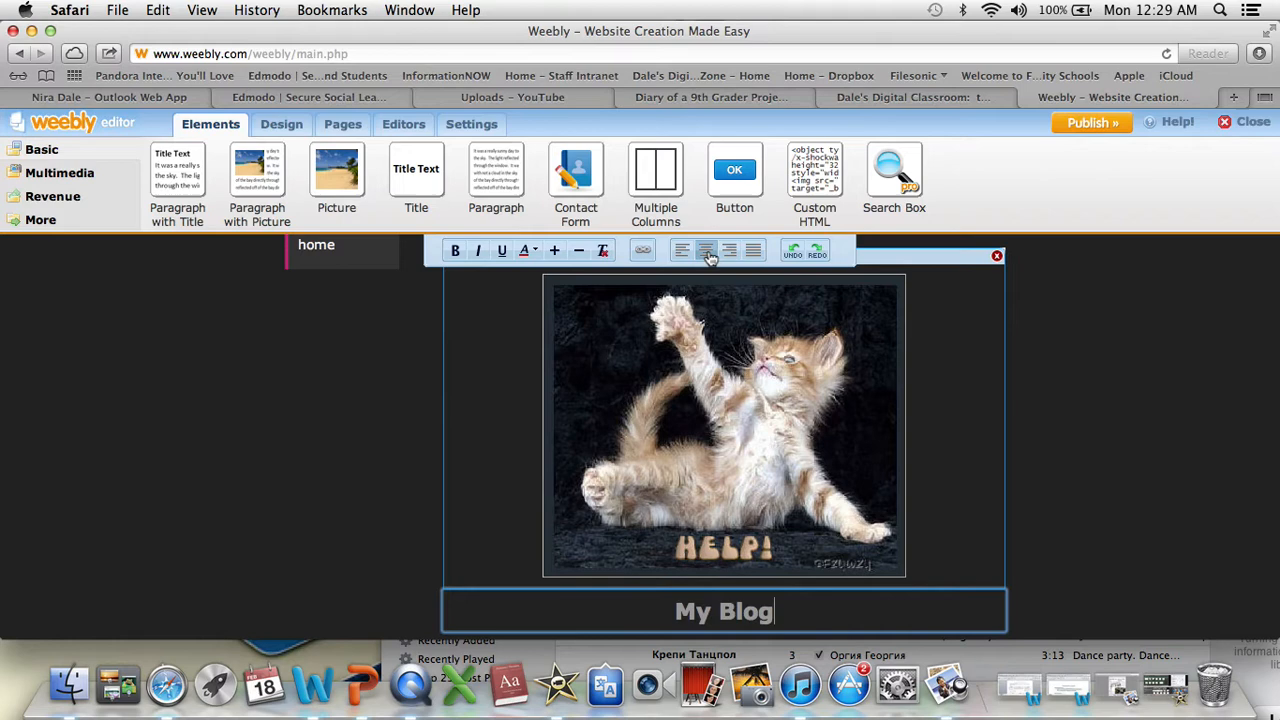
# - Start a link on the My Blog title, and copy the link to the Homework Help: Subject-Verb Agreement post in Edmodo
pyautogui.moveTo(782, 611); pyautogui.dragTo(679, 615)
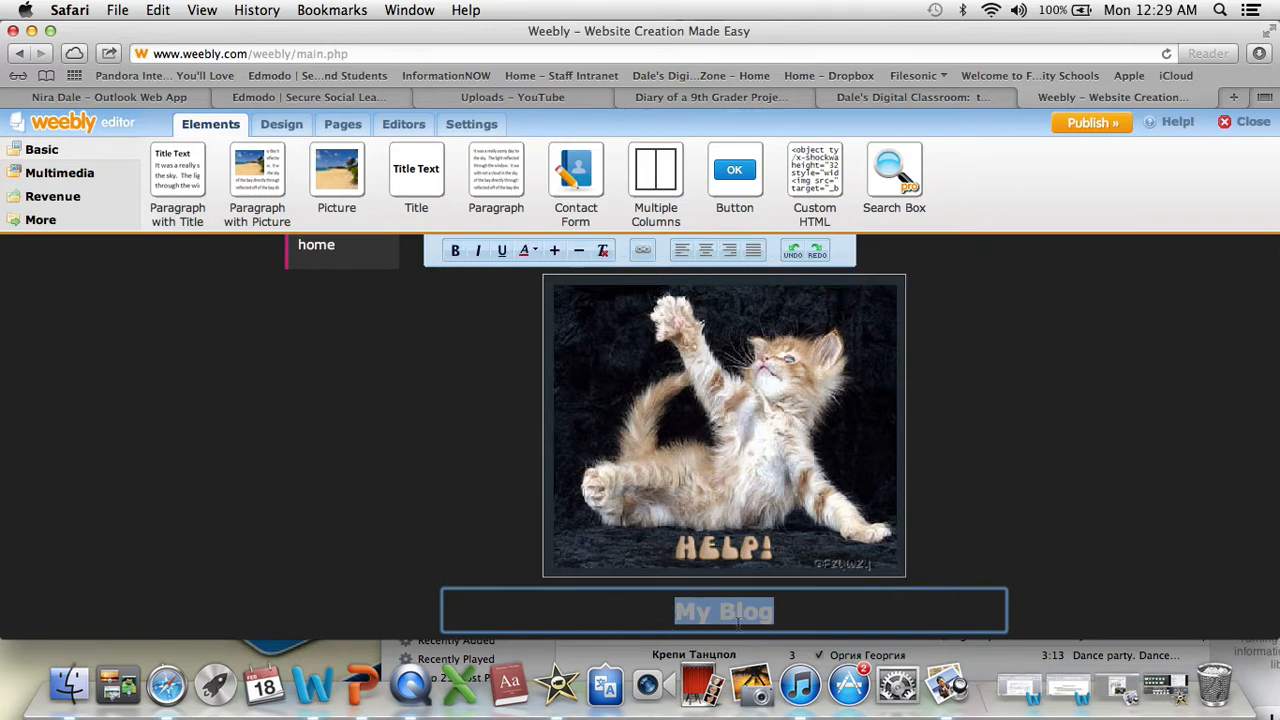
pyautogui.click(643, 254)
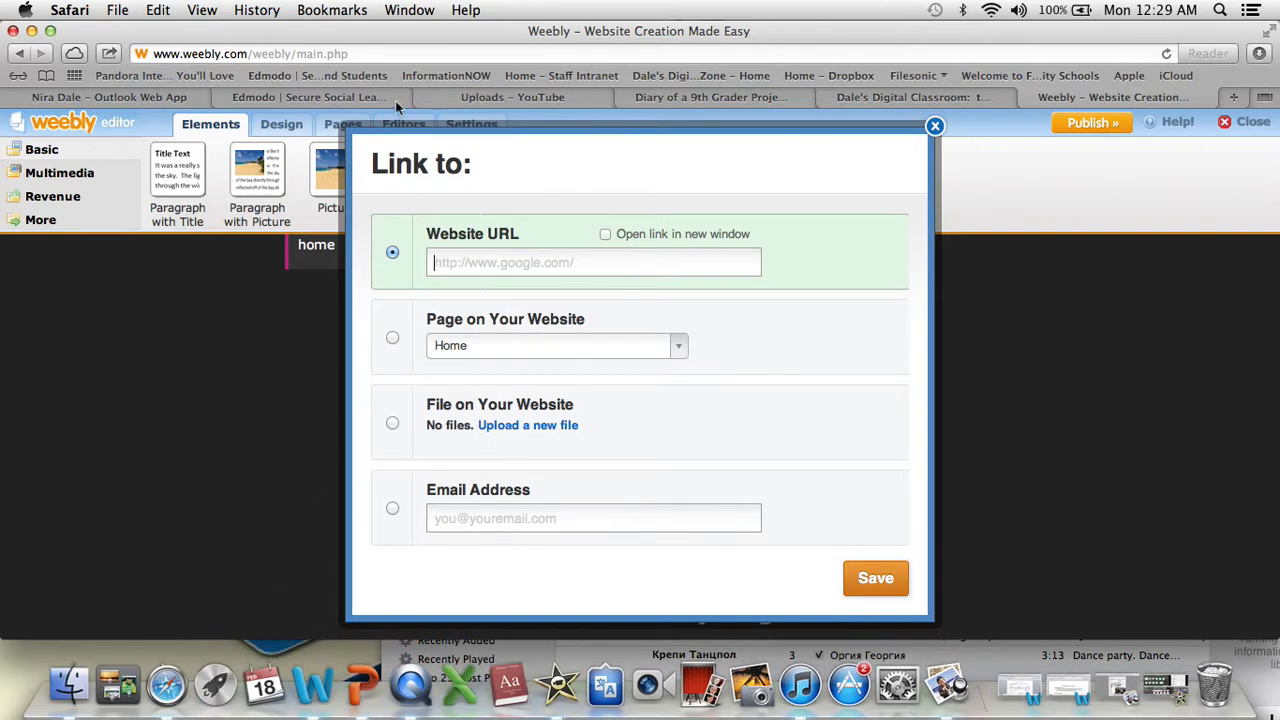
pyautogui.click(330, 100)
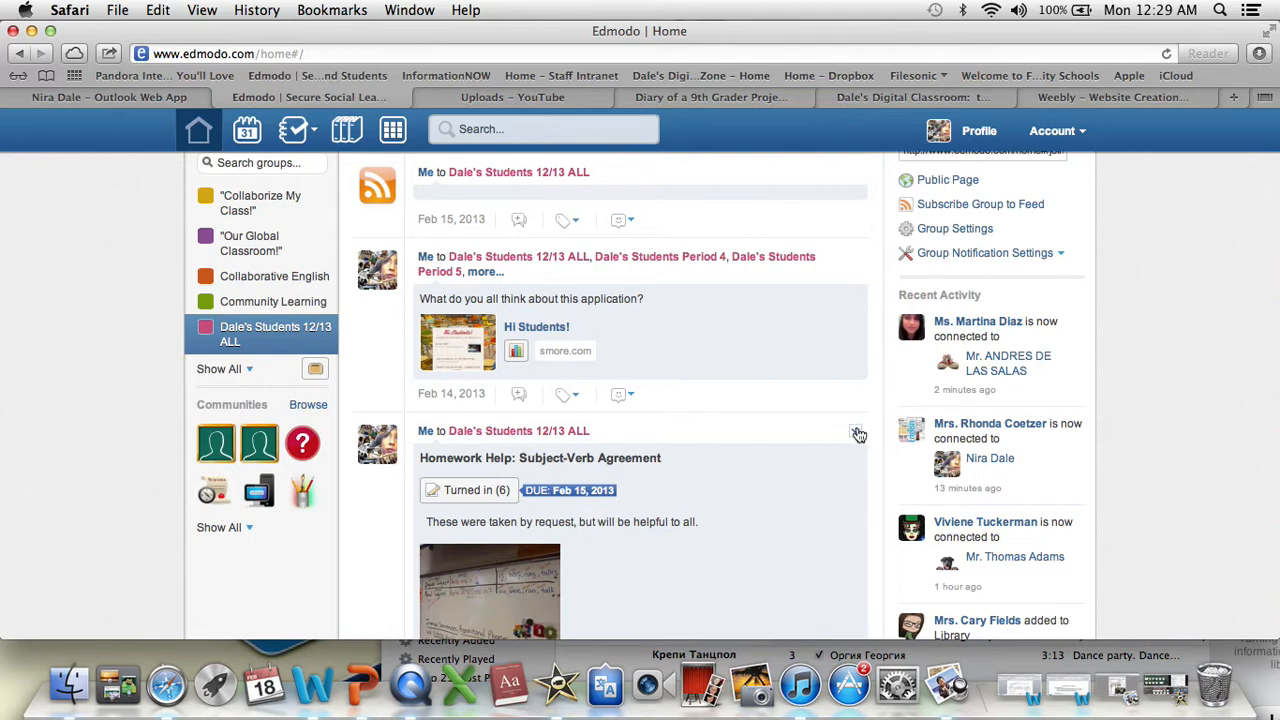
pyautogui.click(855, 432)
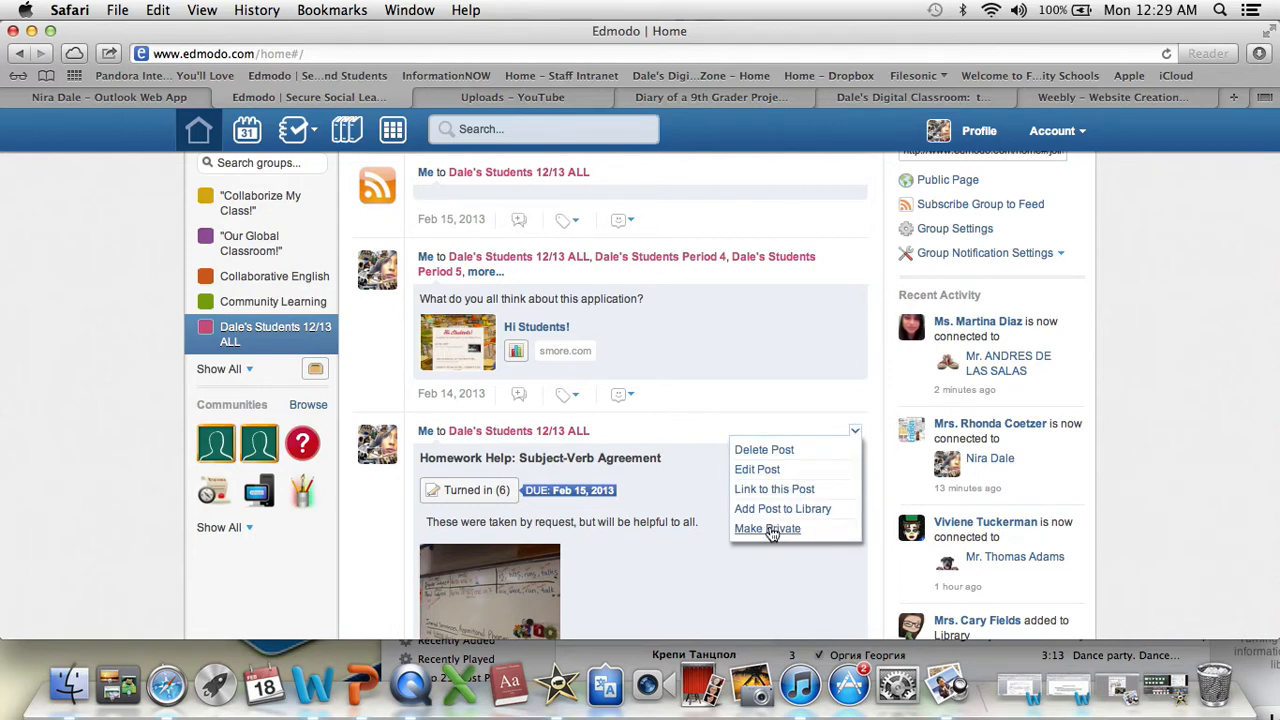
pyautogui.click(772, 489)
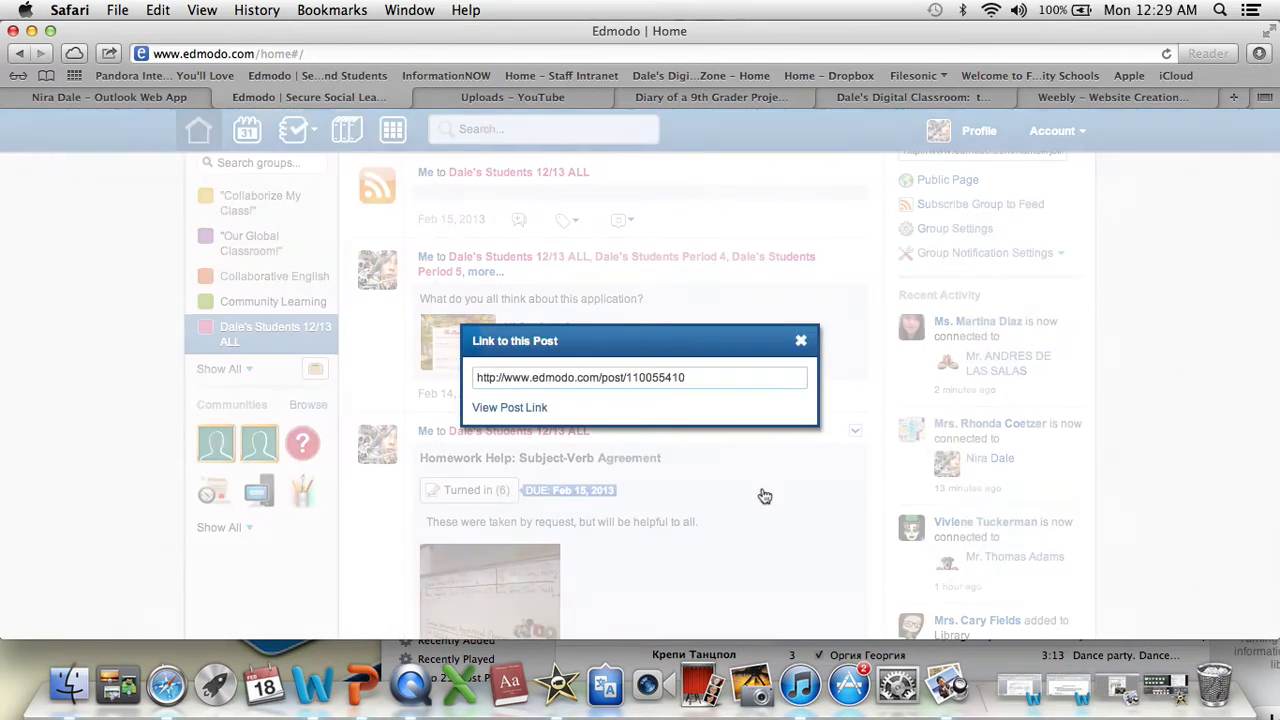
pyautogui.moveTo(700, 381); pyautogui.dragTo(455, 378)
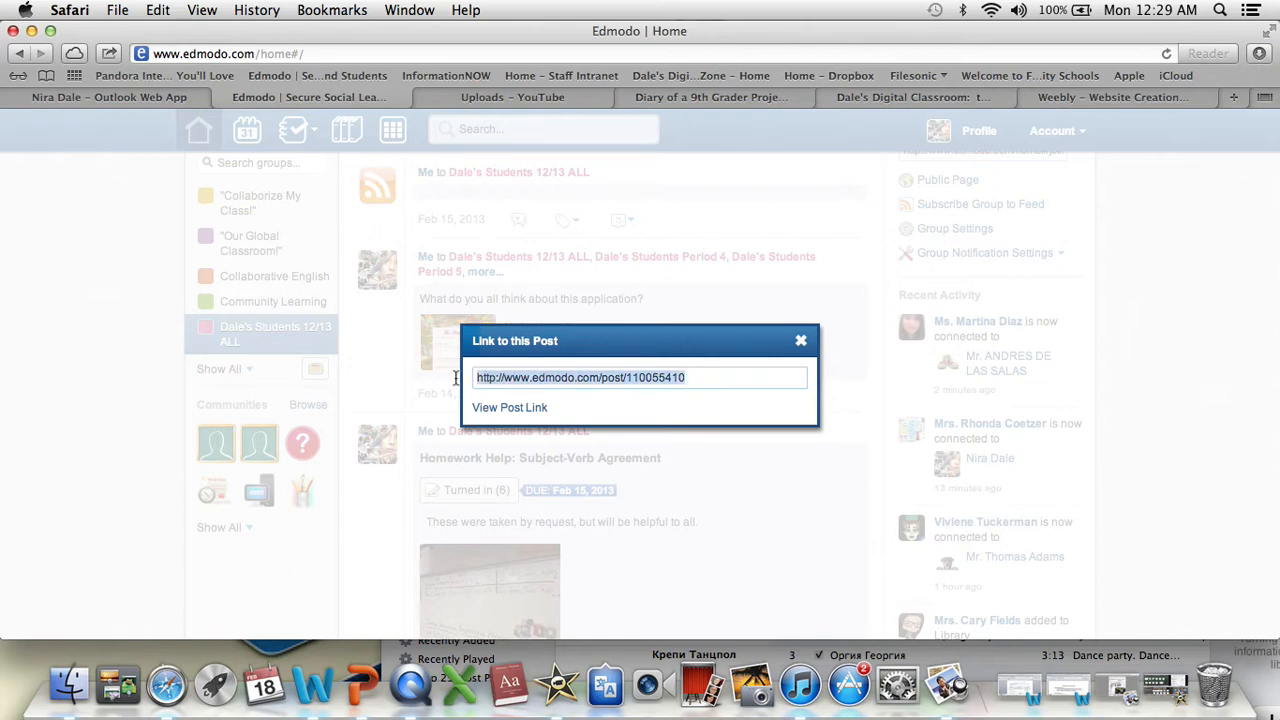
pyautogui.rightClick(516, 379)
pyautogui.click(569, 445)
pyautogui.click(810, 343)
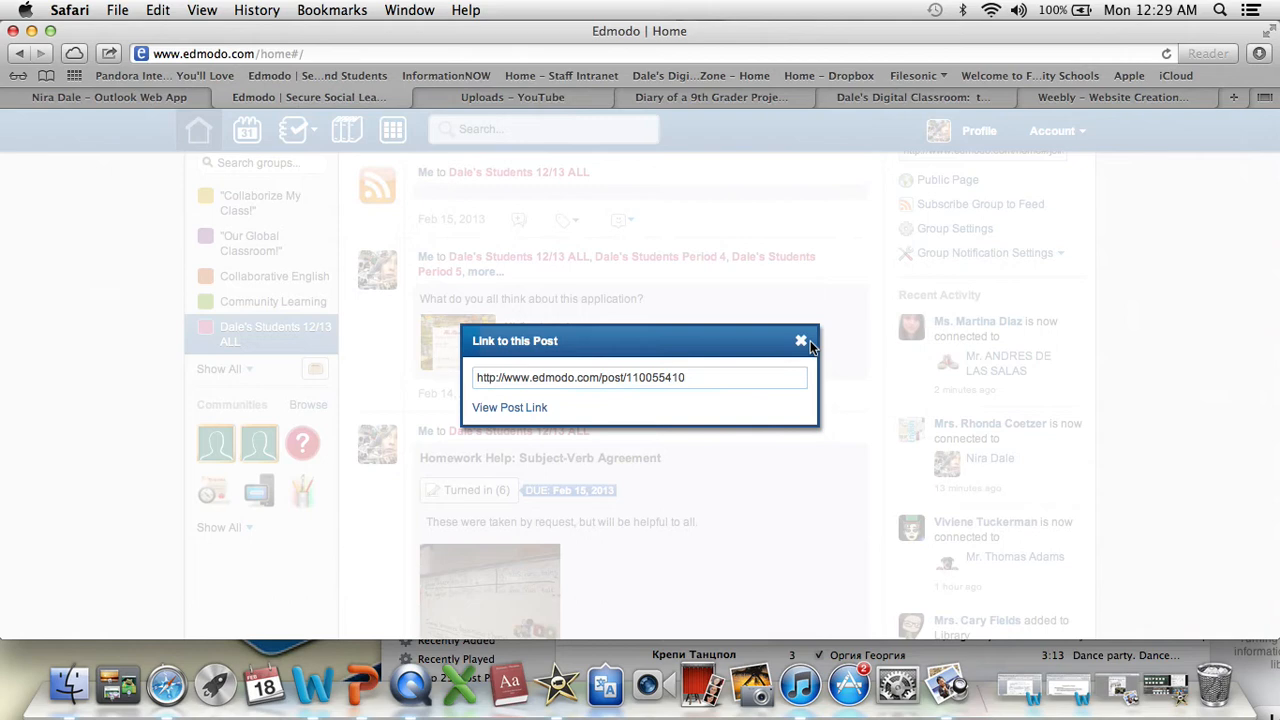
pyautogui.click(1051, 100)
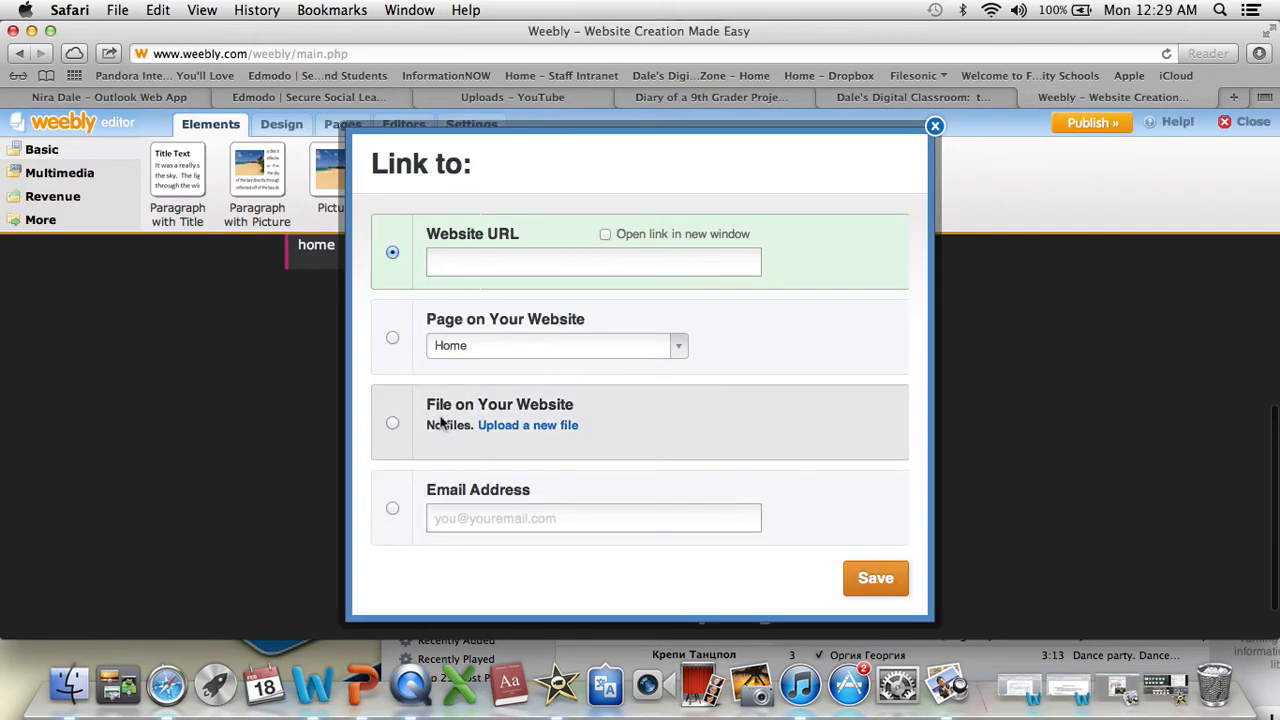
pyautogui.rightClick(448, 264)
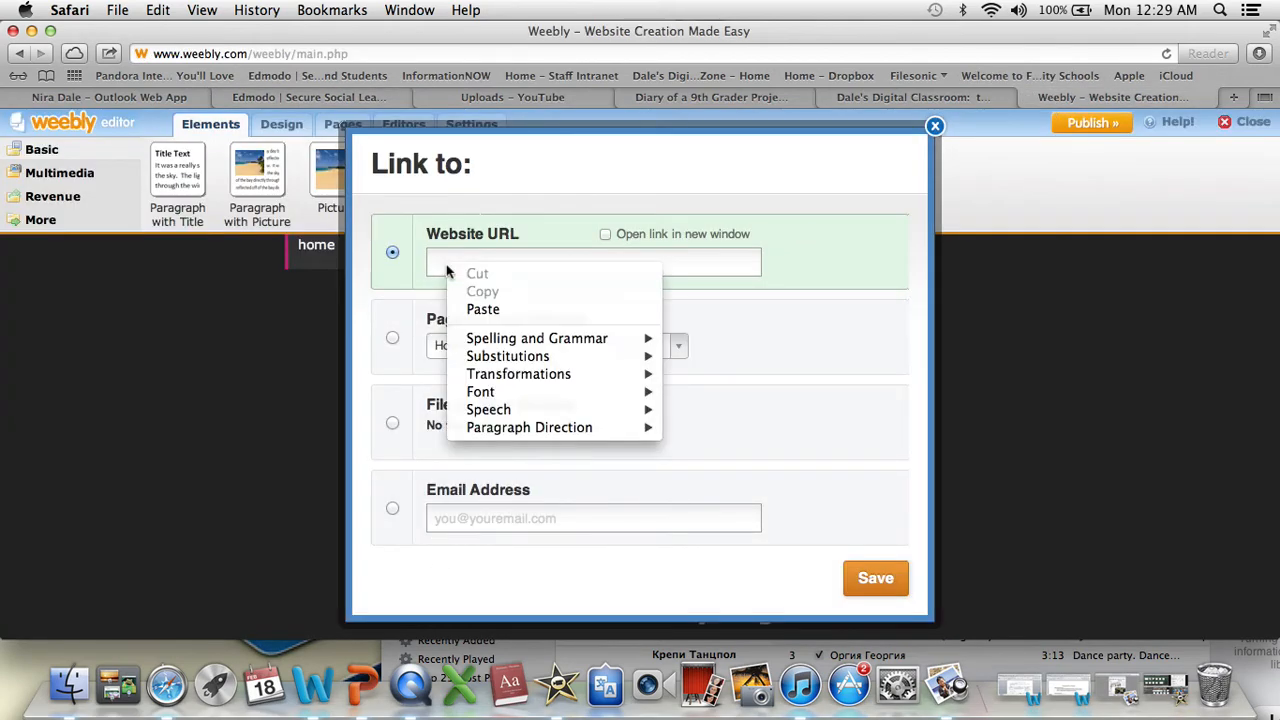
pyautogui.click(495, 310)
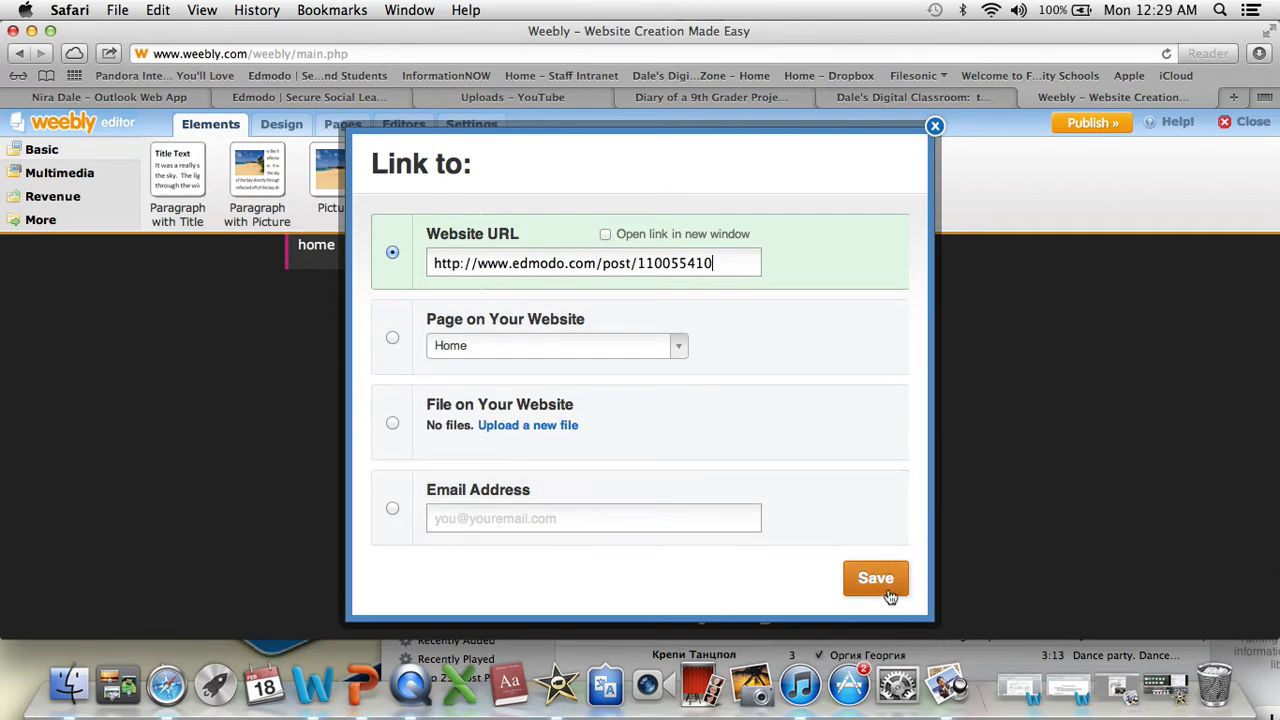
pyautogui.click(875, 578)
pyautogui.click(1020, 430)
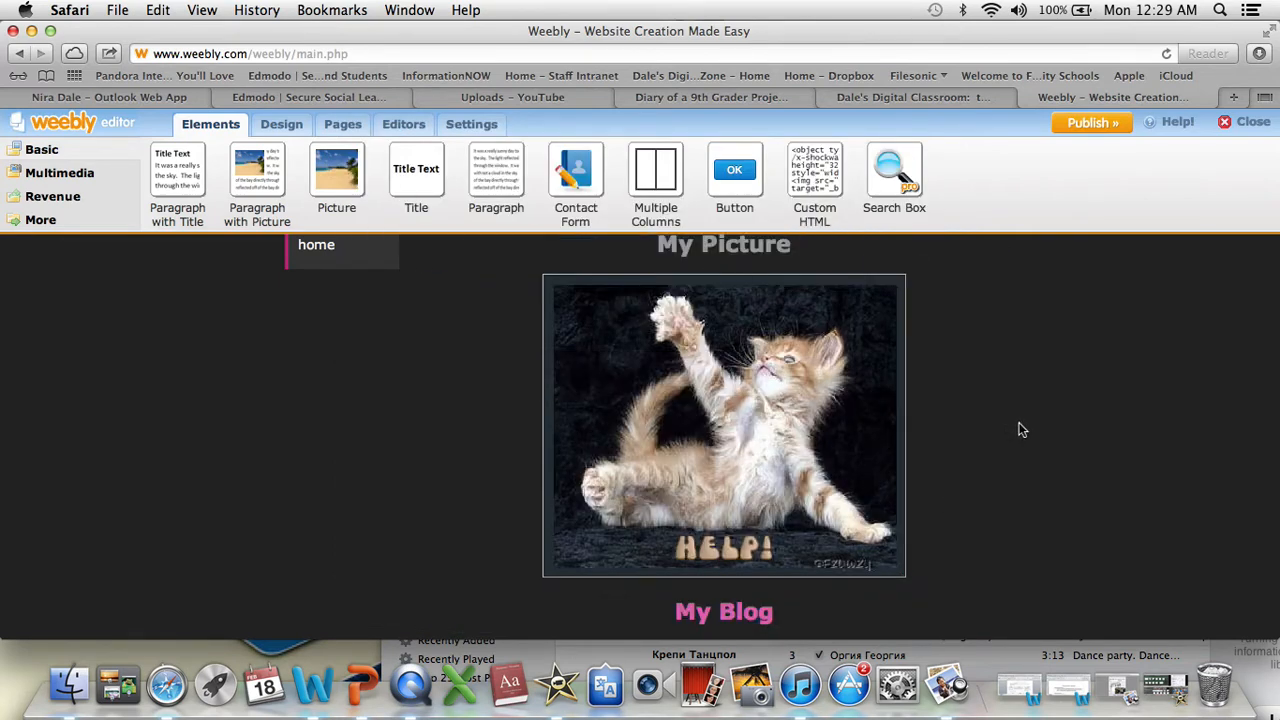
# - Add a Multiple Columns element with two columns above the My Picture title on the home page
pyautogui.scroll(3, 1020, 430)
pyautogui.scroll(-3, 1020, 430)
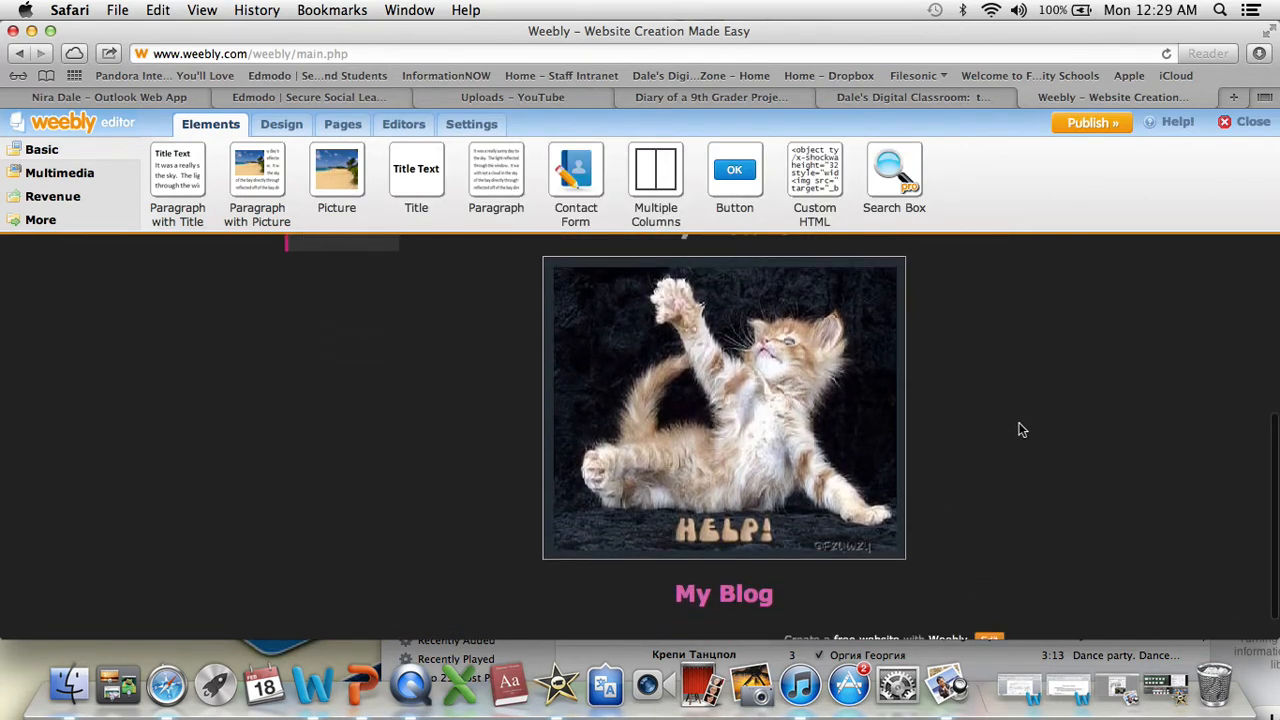
pyautogui.scroll(3, 1022, 430)
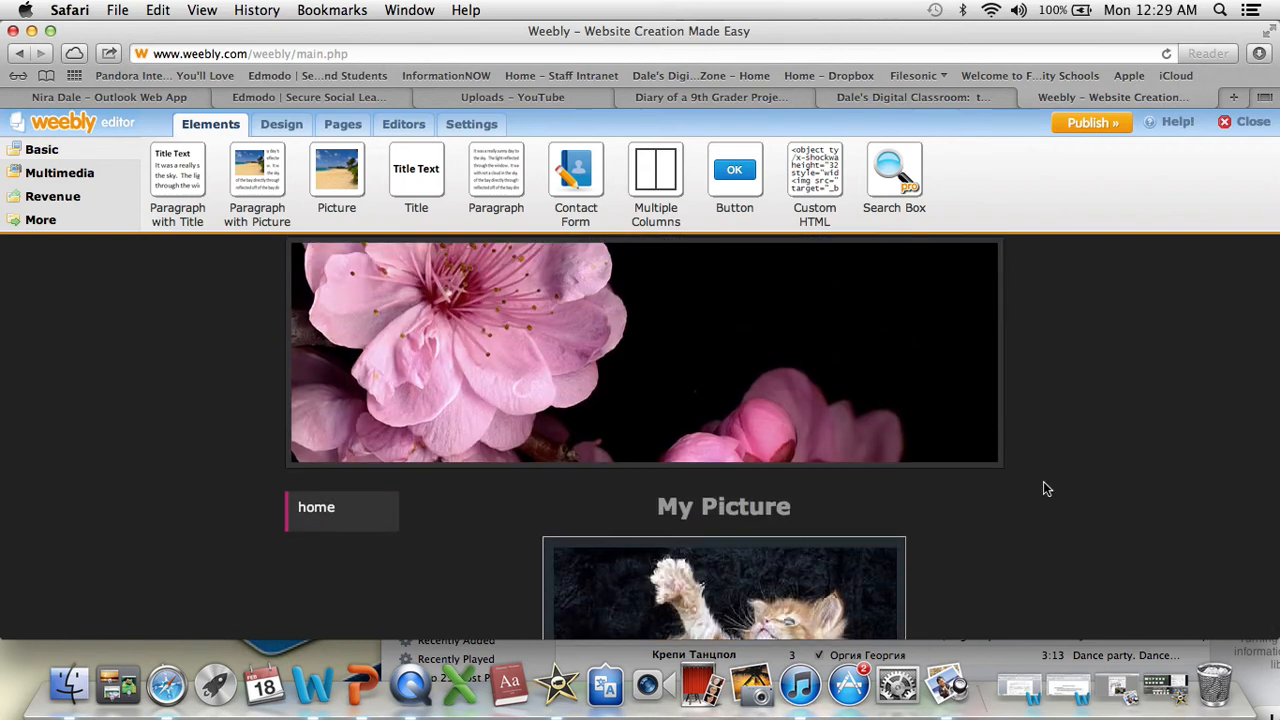
pyautogui.scroll(2, 1043, 481)
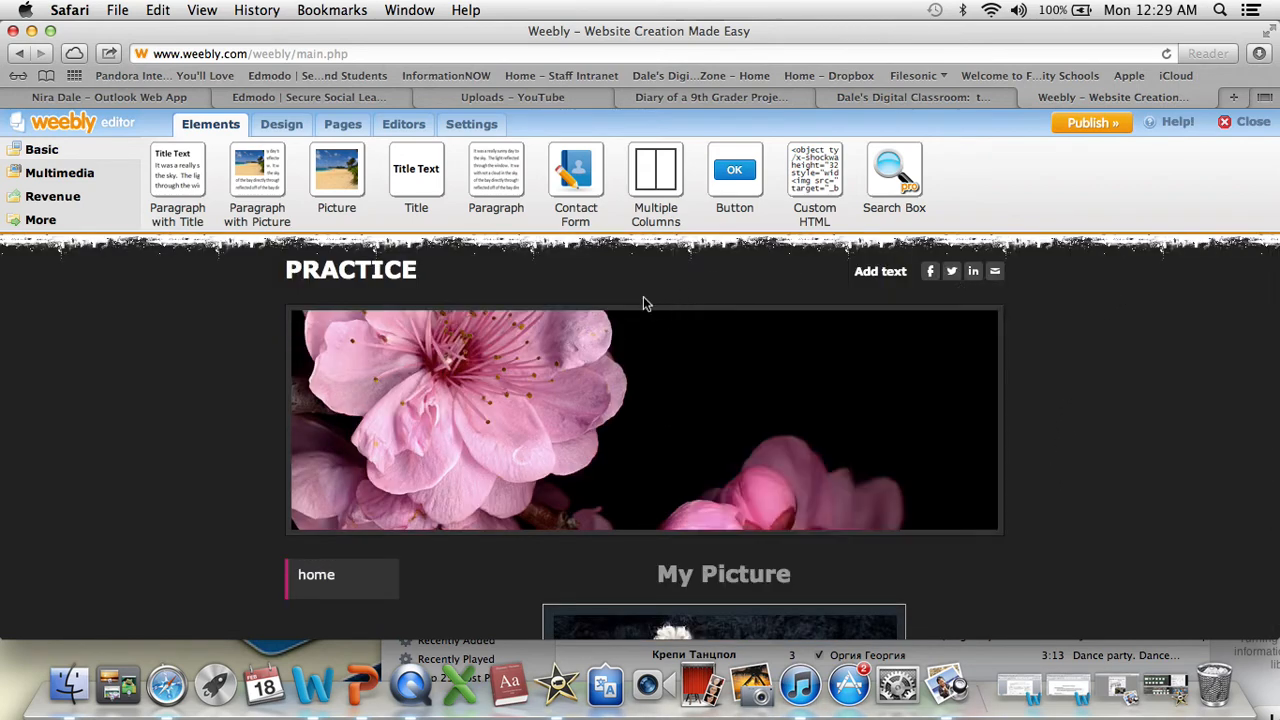
pyautogui.moveTo(573, 490)
pyautogui.scroll(-5, 652, 632)
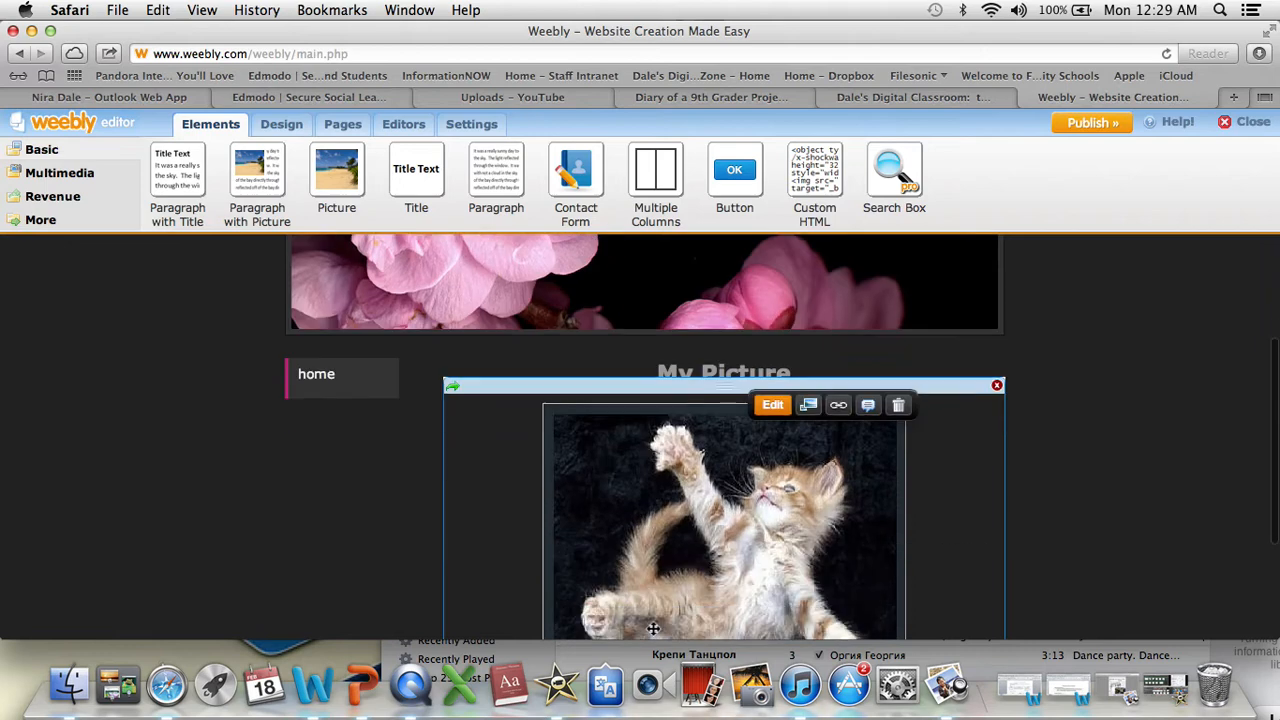
pyautogui.scroll(2, 655, 610)
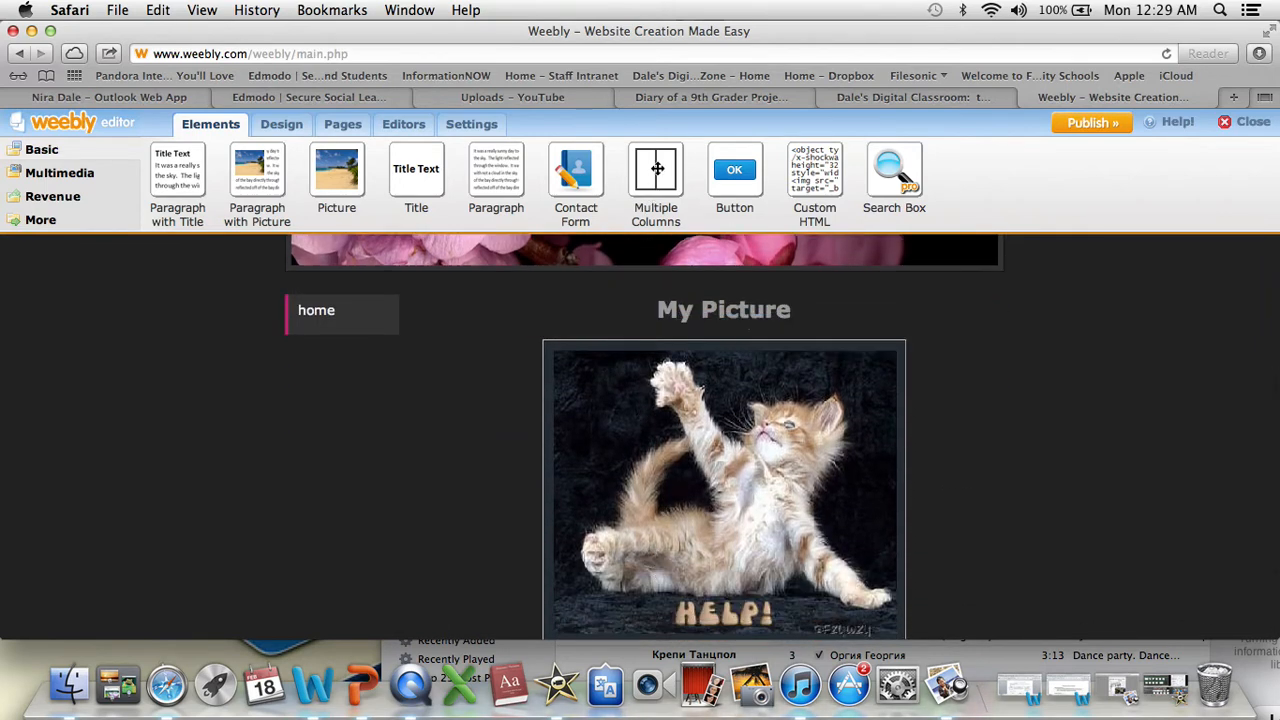
pyautogui.moveTo(658, 160); pyautogui.dragTo(456, 316)
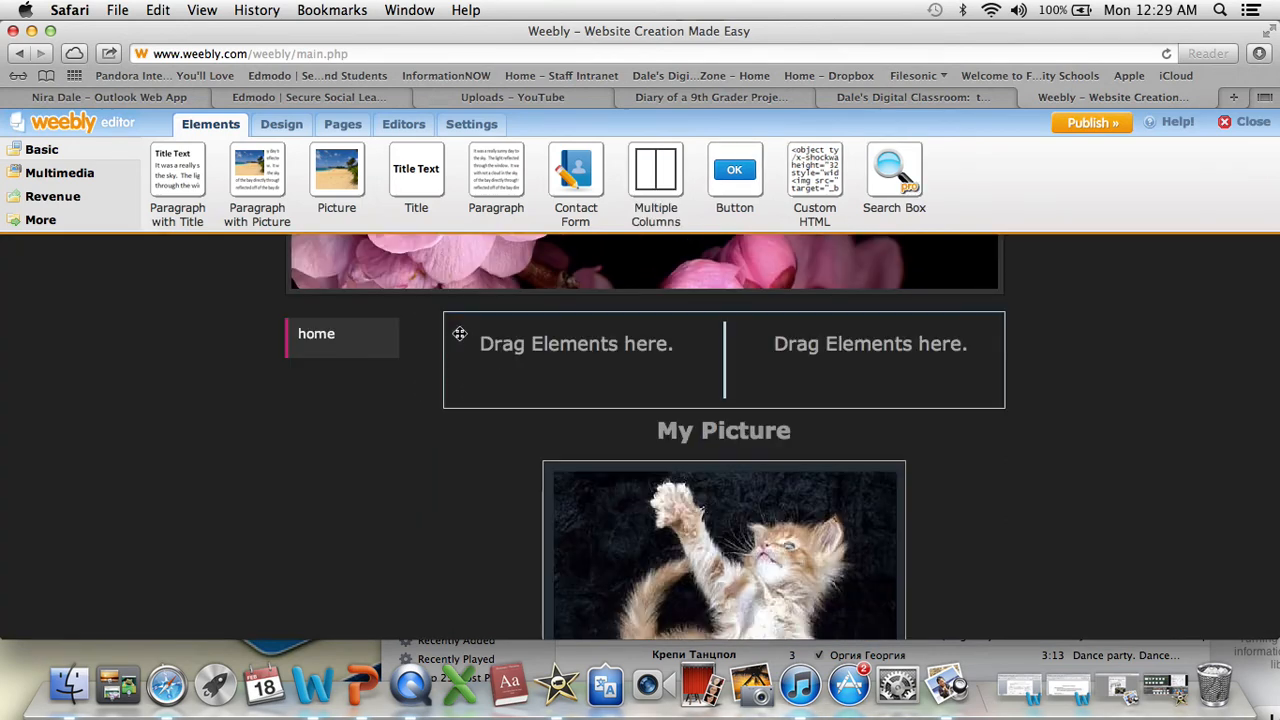
# - Move the kitten picture into the left column and the My Picture and My Blog titles into the right column
pyautogui.moveTo(651, 546); pyautogui.dragTo(548, 371)
pyautogui.moveTo(594, 443); pyautogui.dragTo(573, 342)
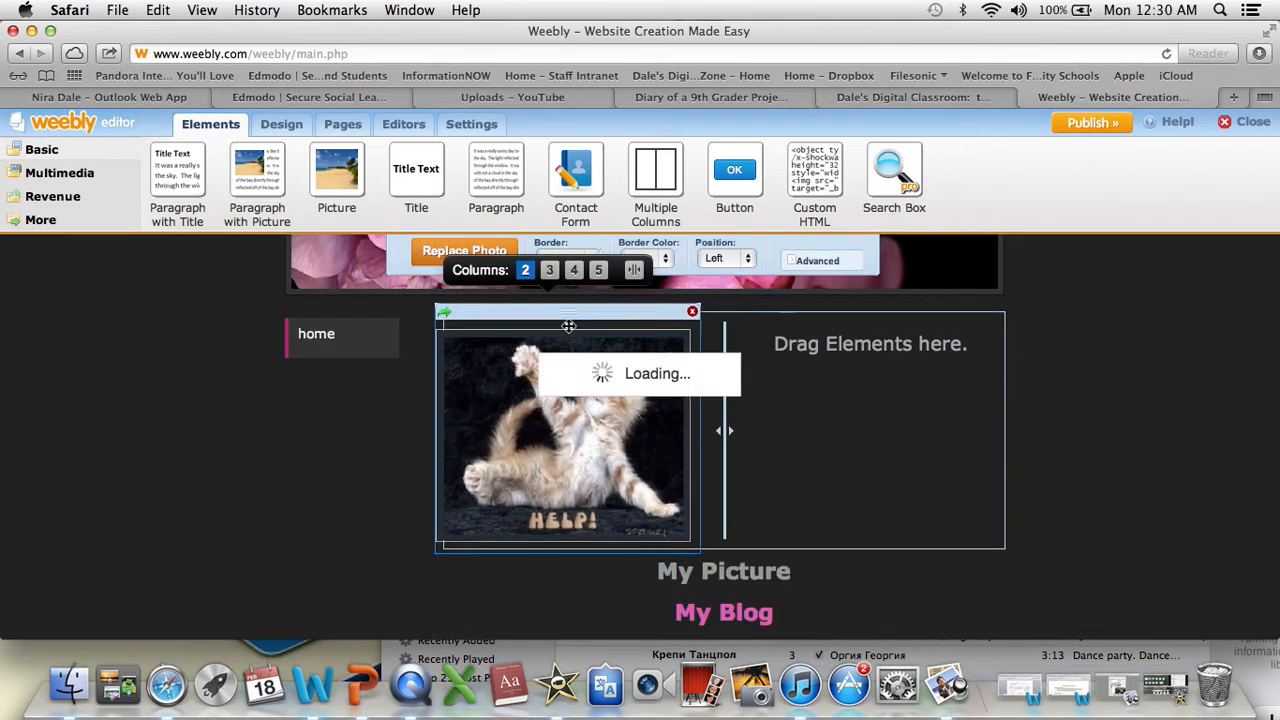
pyautogui.click(703, 572)
pyautogui.moveTo(726, 540); pyautogui.dragTo(900, 361)
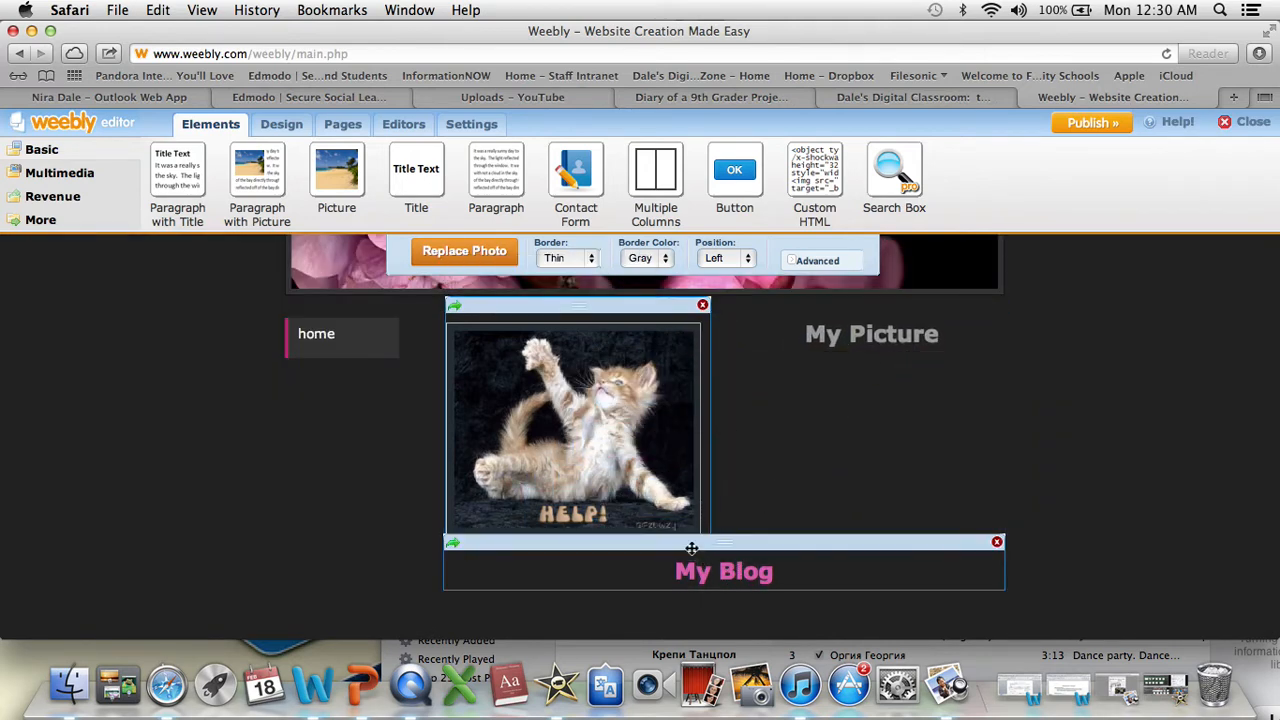
pyautogui.moveTo(690, 545); pyautogui.dragTo(951, 434)
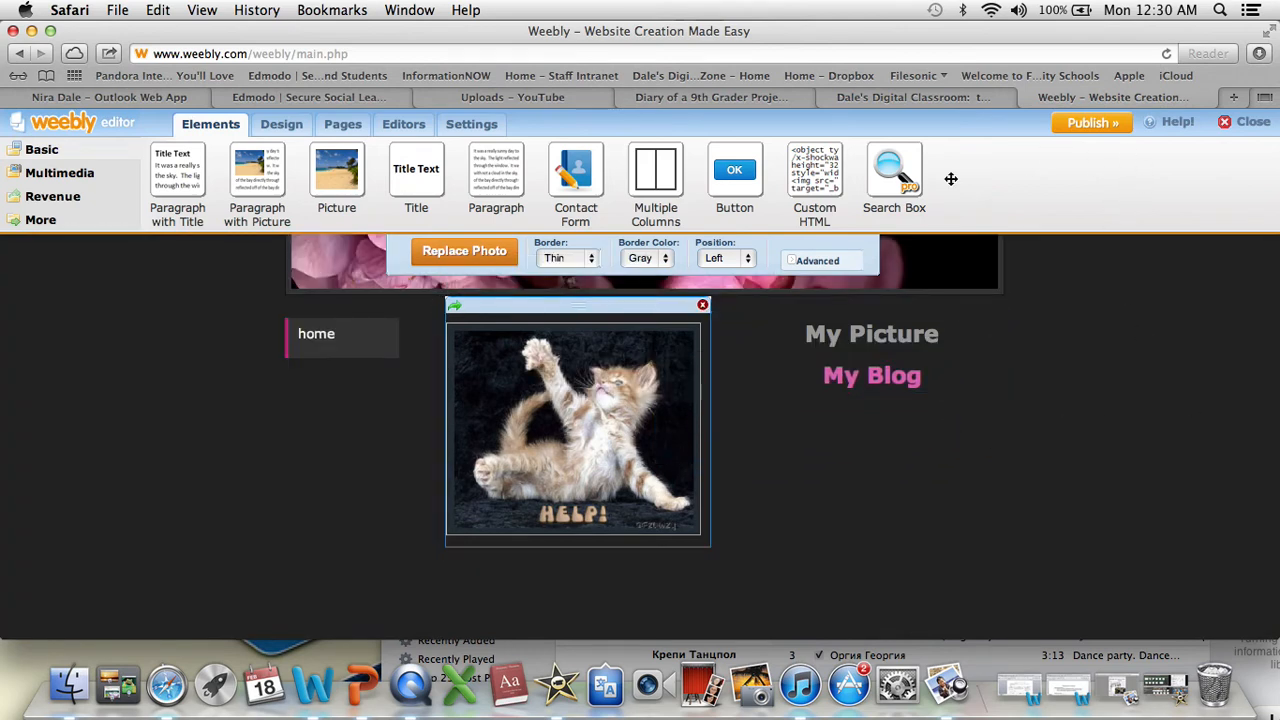
# - Try to publish the website, and reload the editor page
pyautogui.scroll(3, 1143, 343)
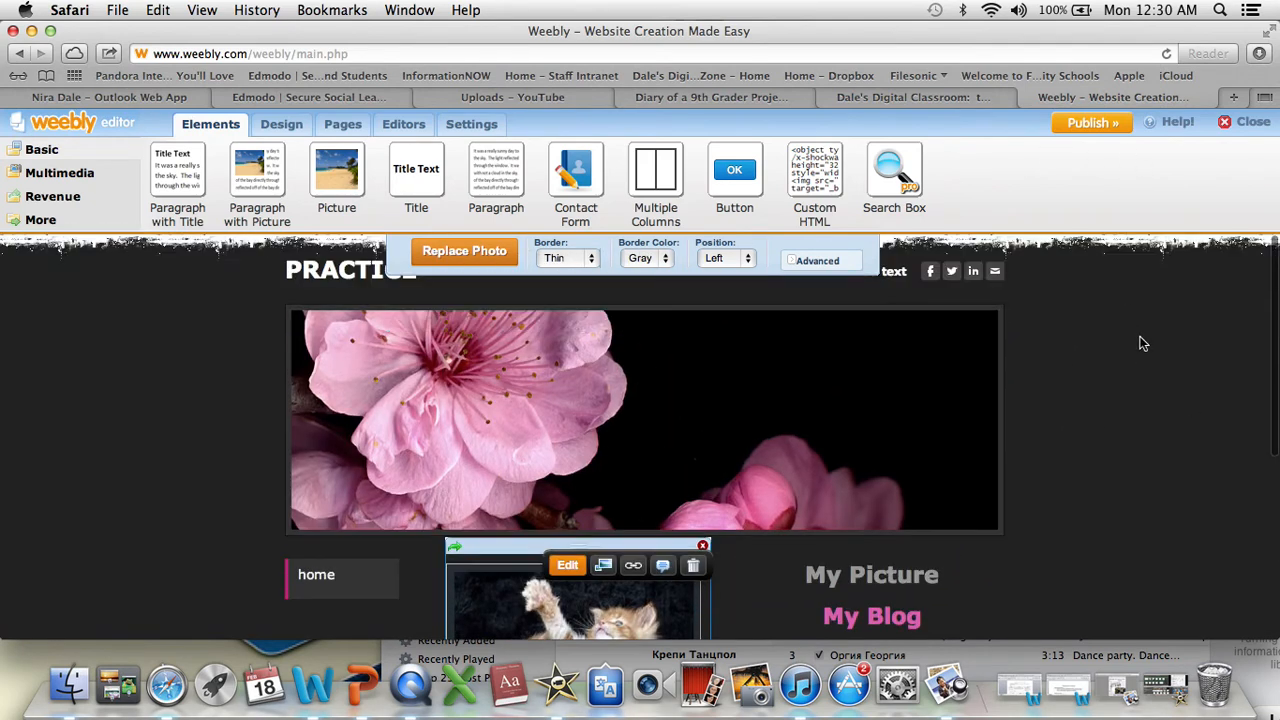
pyautogui.click(1087, 131)
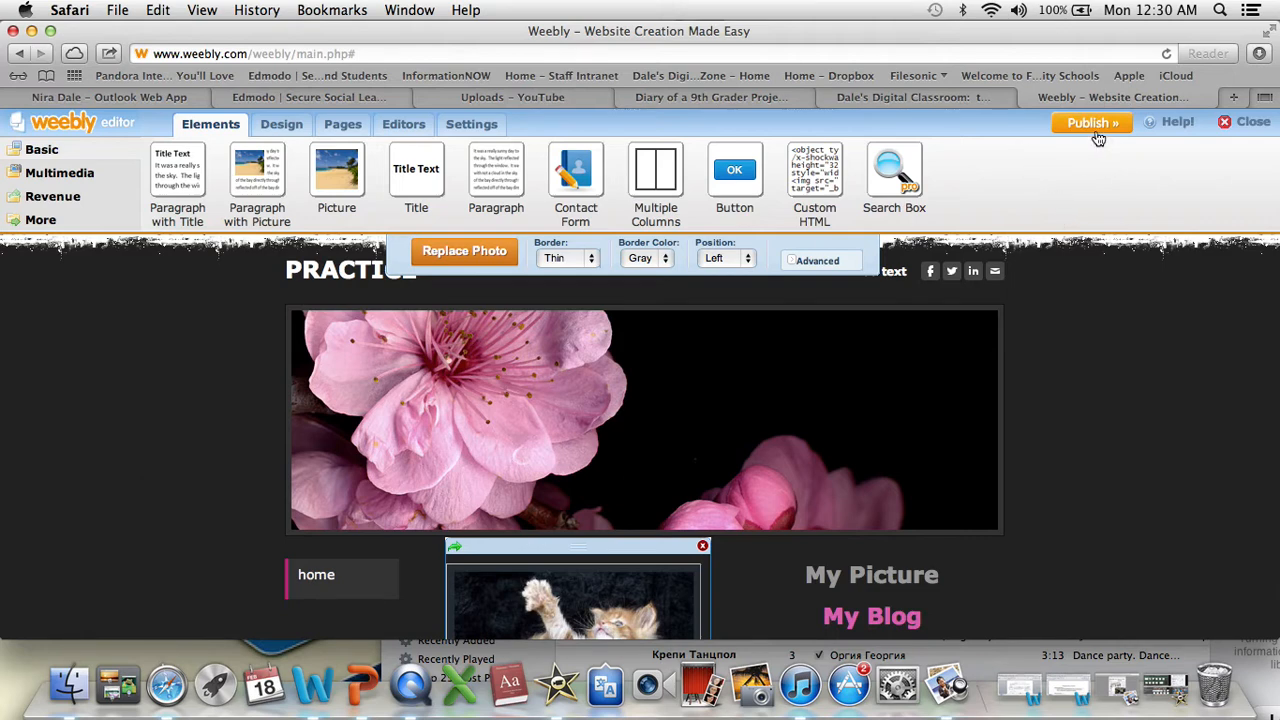
pyautogui.click(1167, 55)
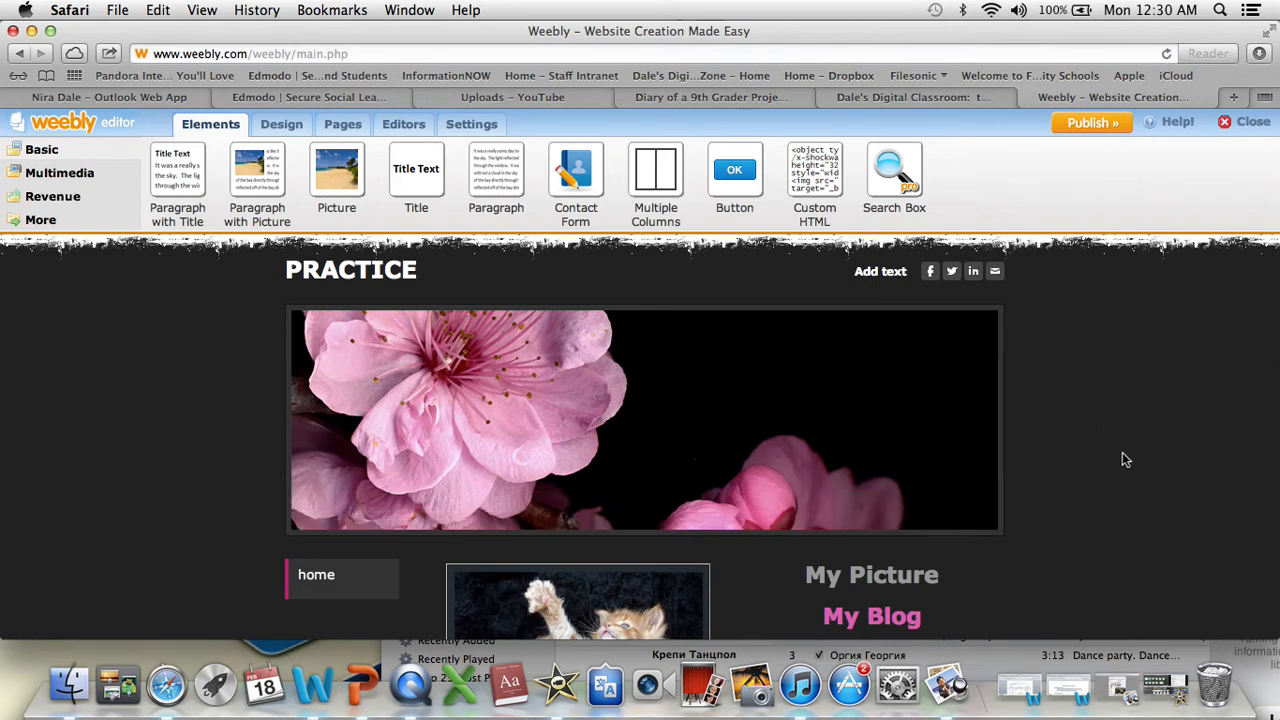
pyautogui.scroll(-3, 1122, 452)
pyautogui.scroll(3, 1122, 455)
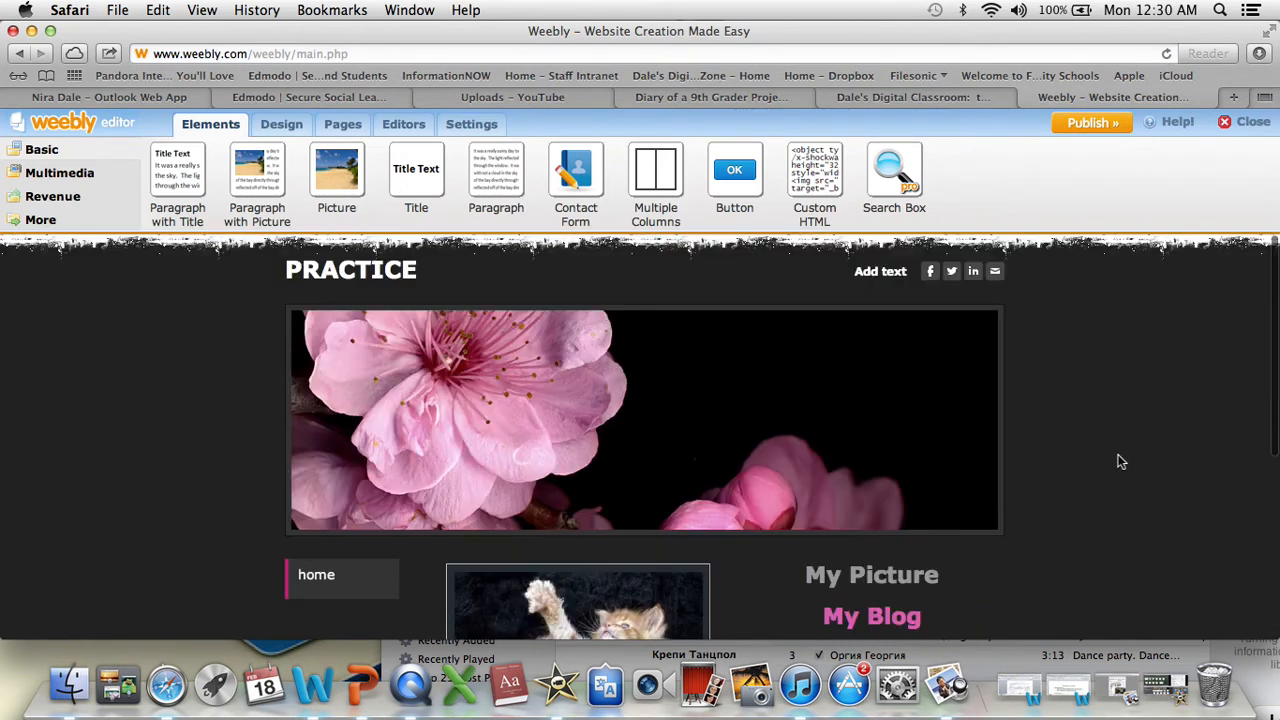
# - Publish the website on the Weebly.com subdomain janefolio
pyautogui.click(1097, 125)
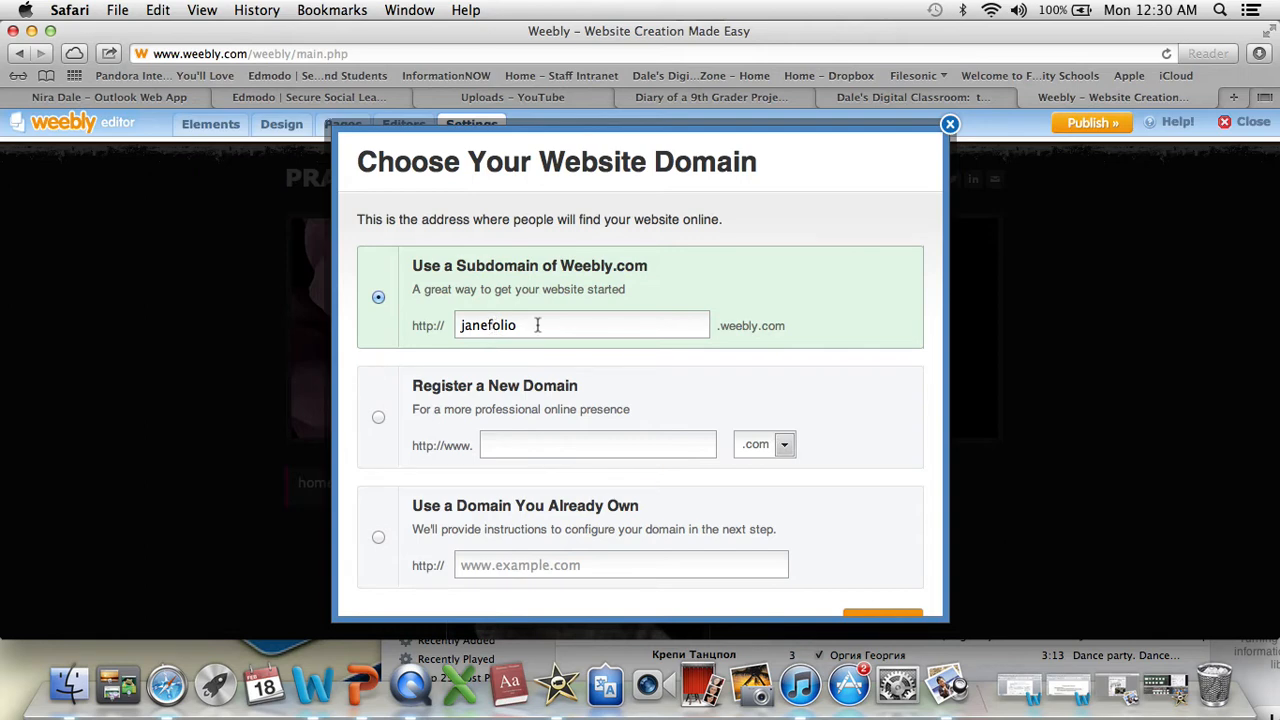
pyautogui.scroll(-2, 849, 428)
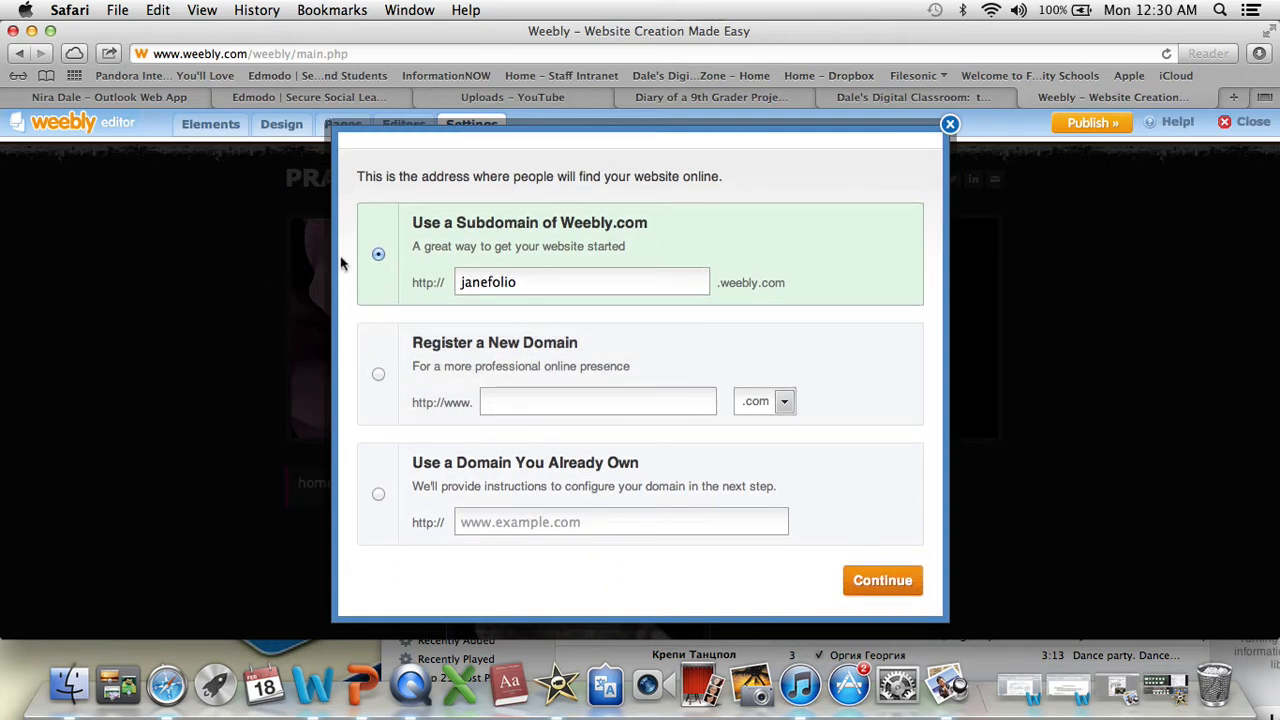
pyautogui.click(376, 376)
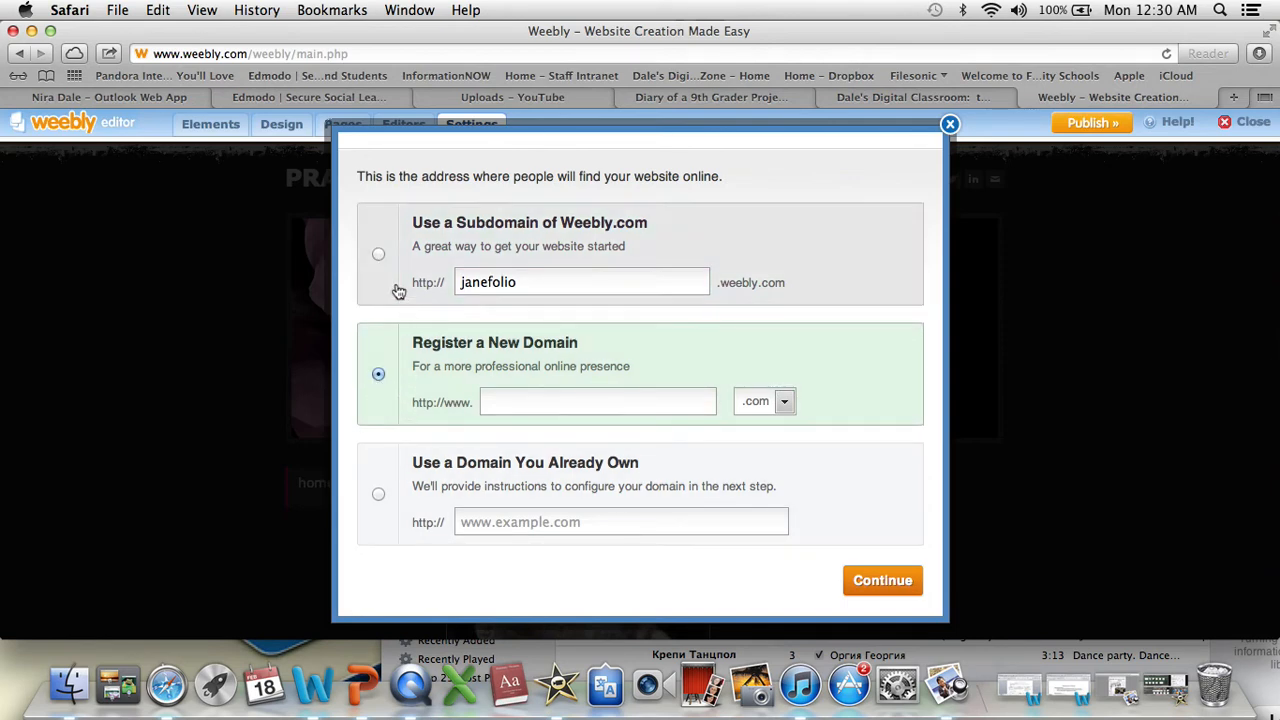
pyautogui.click(379, 255)
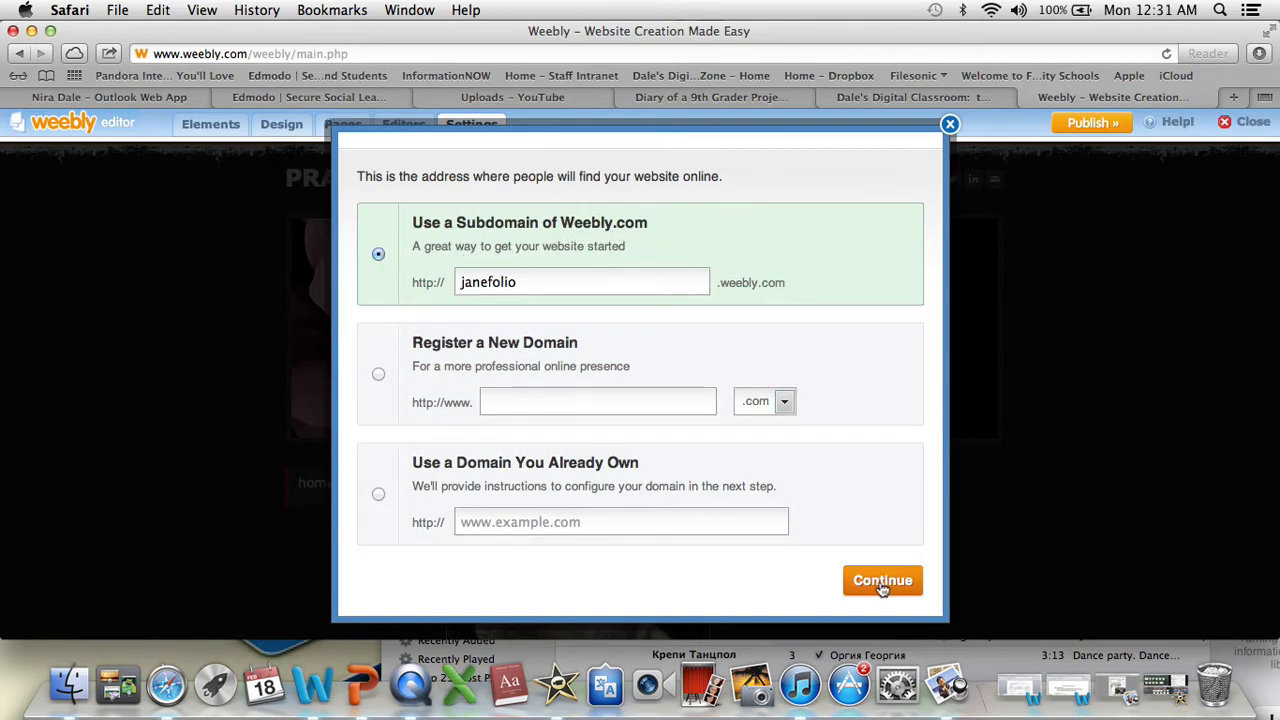
pyautogui.click(884, 586)
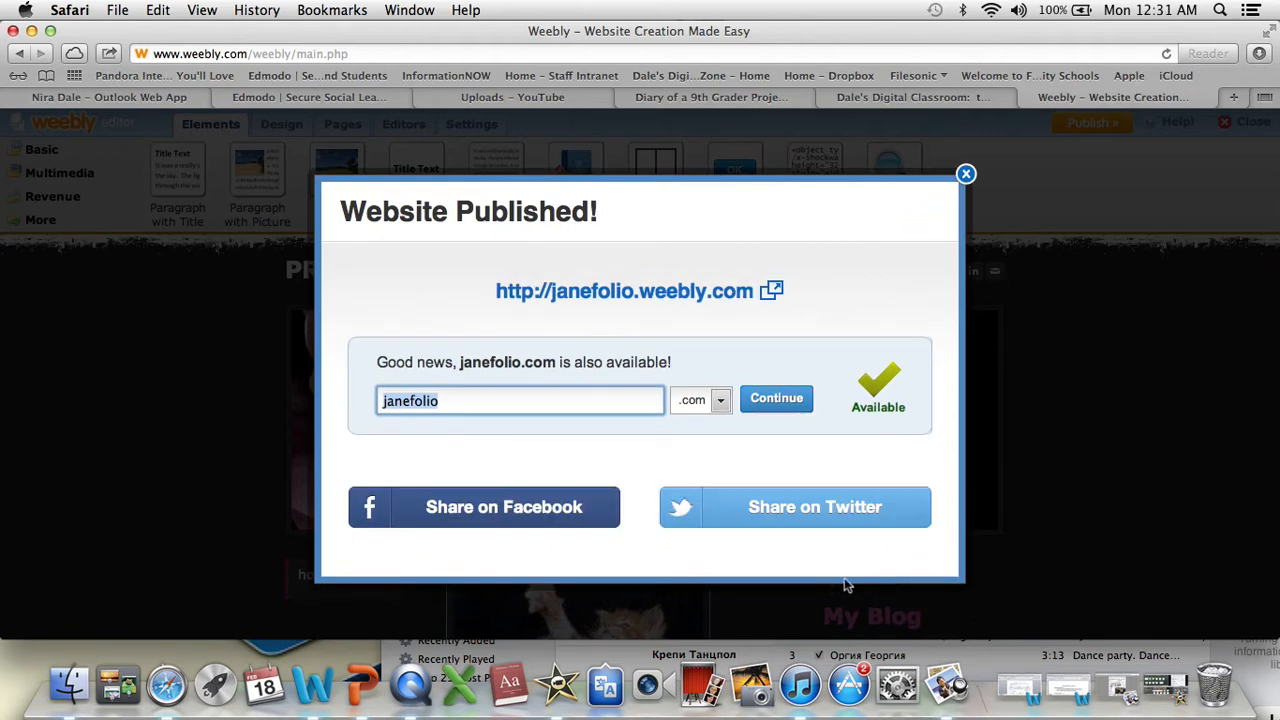
# - Open the published site at janefolio.weebly.com, test the My Blog link, and return to its home page
pyautogui.moveTo(755, 295); pyautogui.dragTo(669, 294)
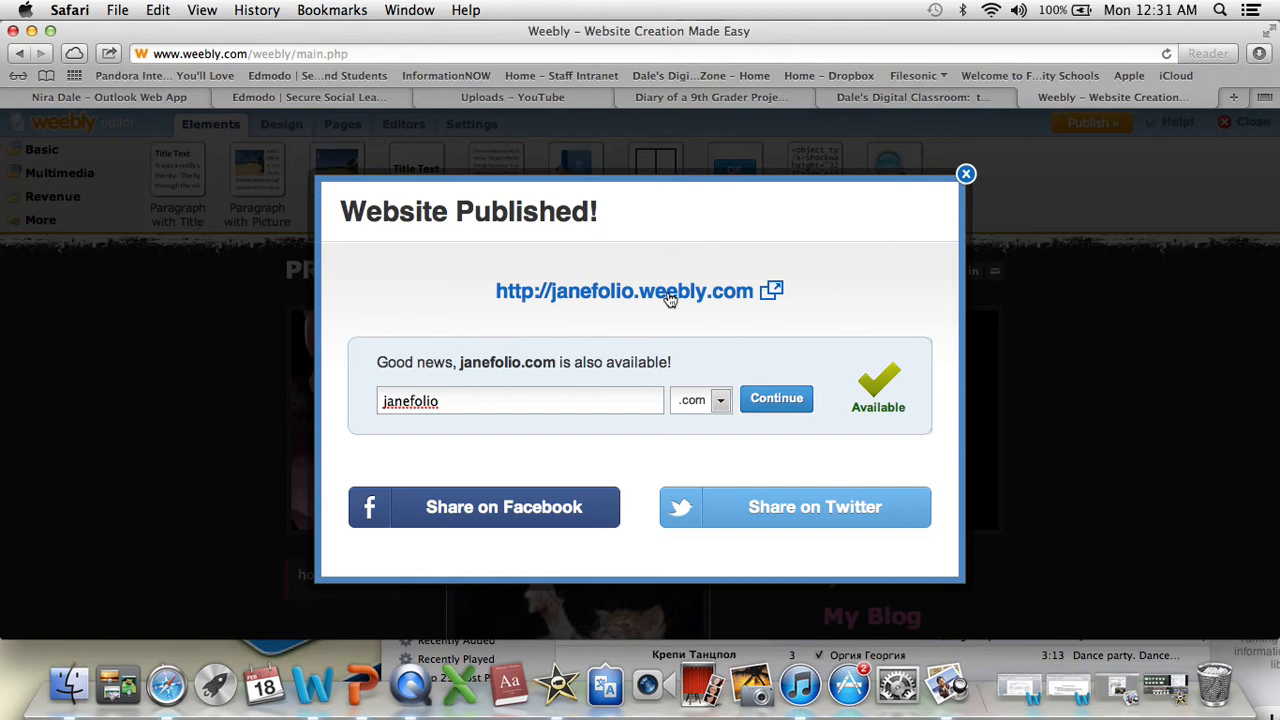
pyautogui.click(669, 294)
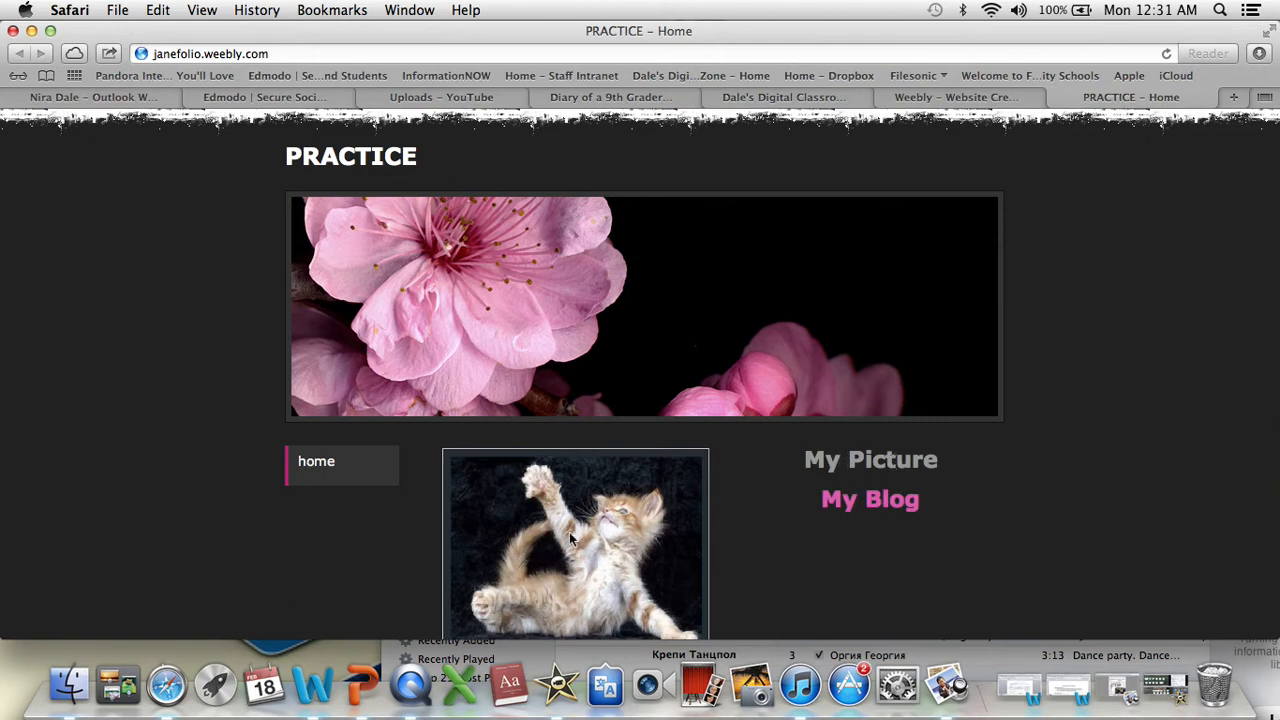
pyautogui.scroll(-3, 659, 556)
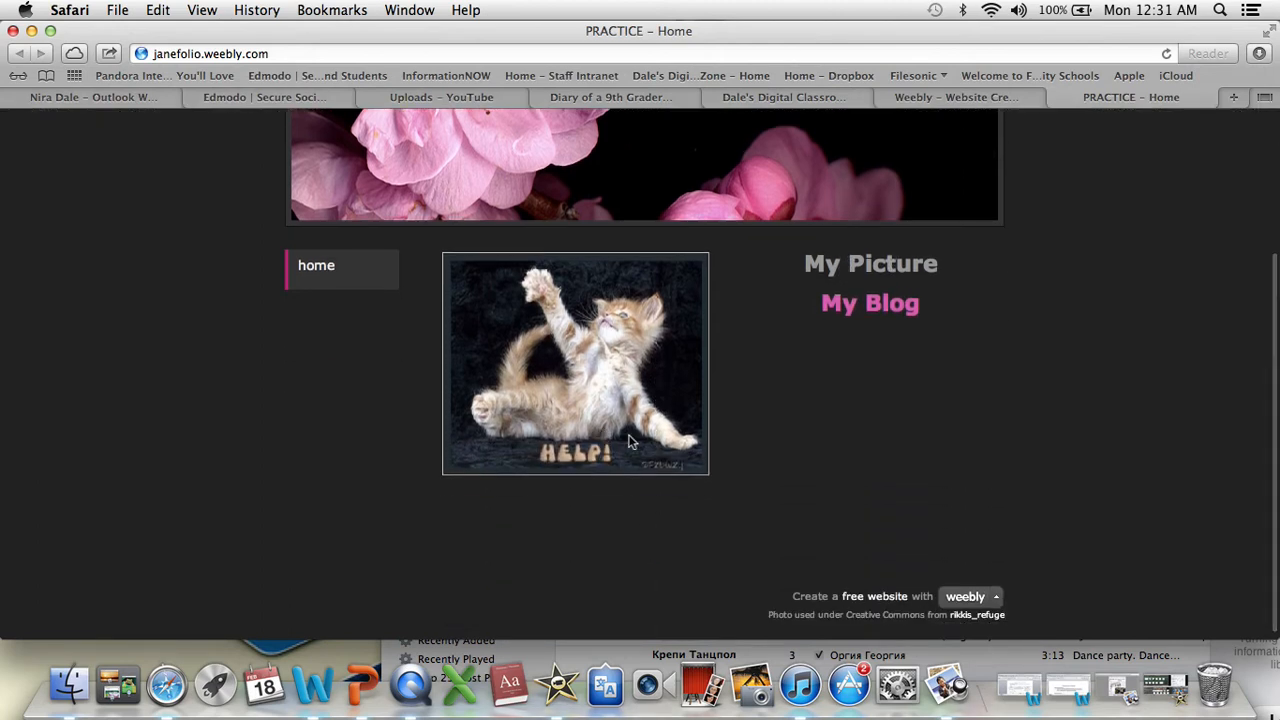
pyautogui.scroll(3, 630, 370)
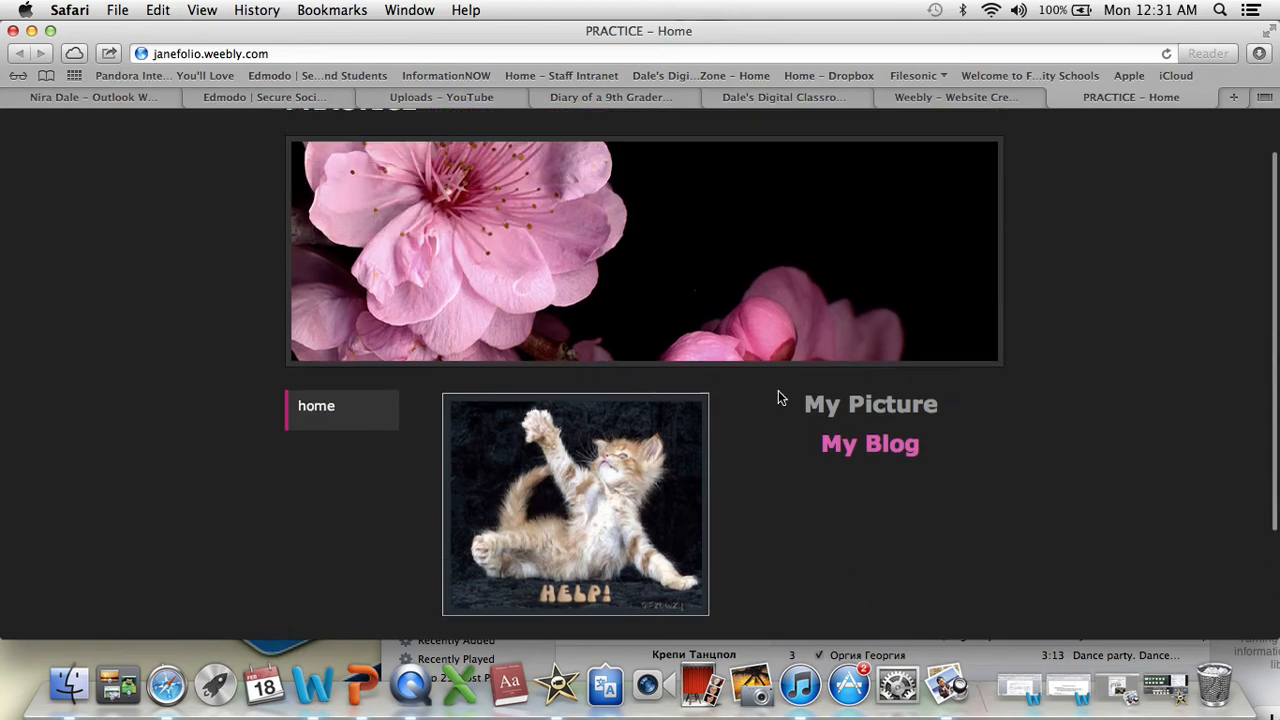
pyautogui.click(873, 450)
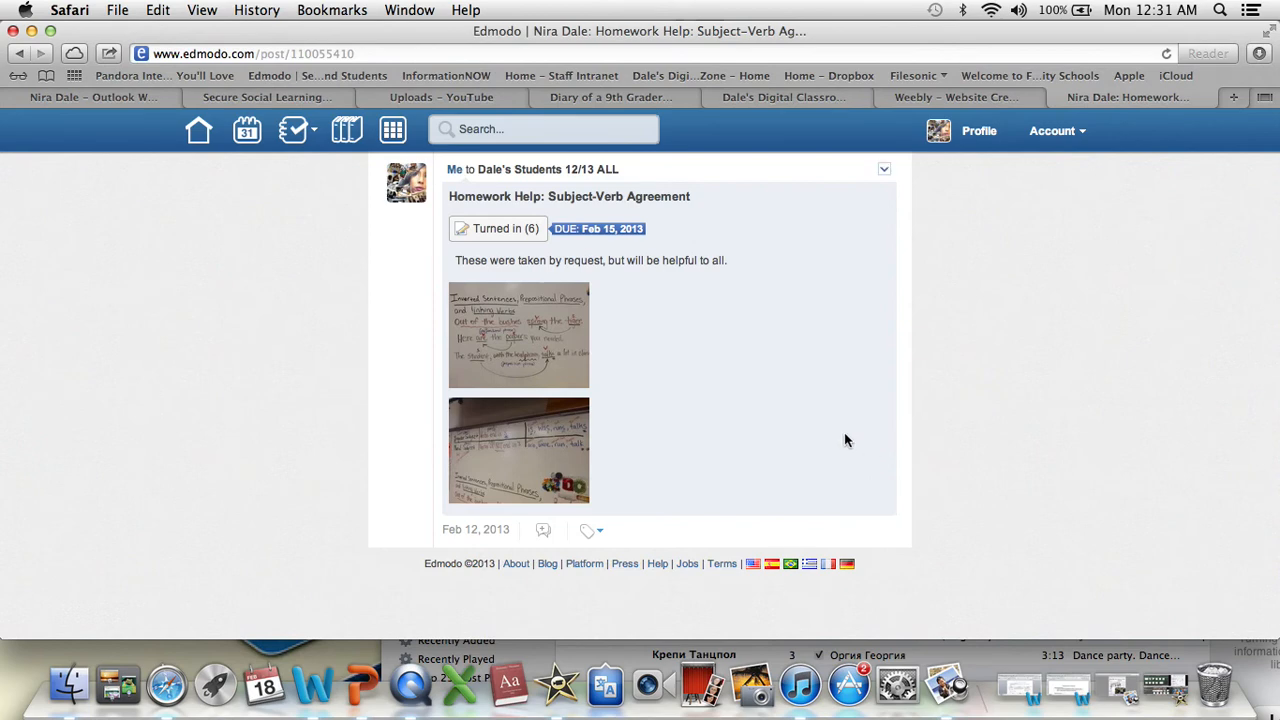
pyautogui.click(18, 54)
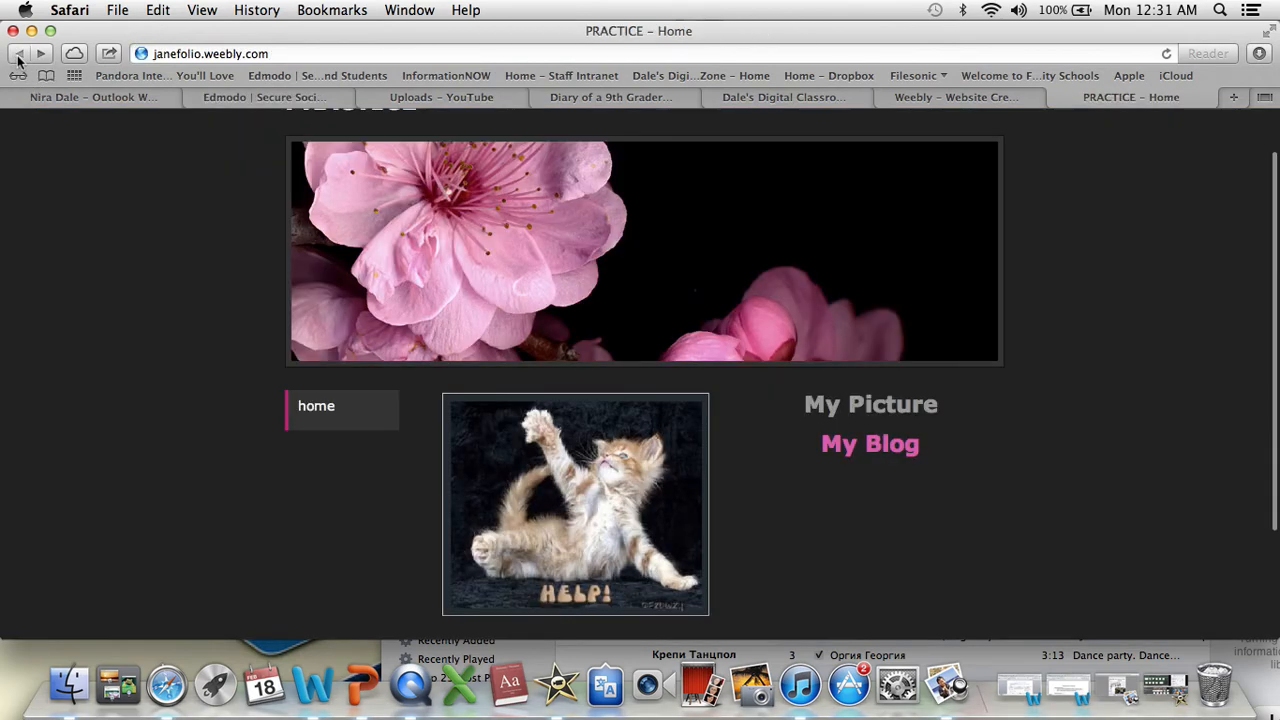